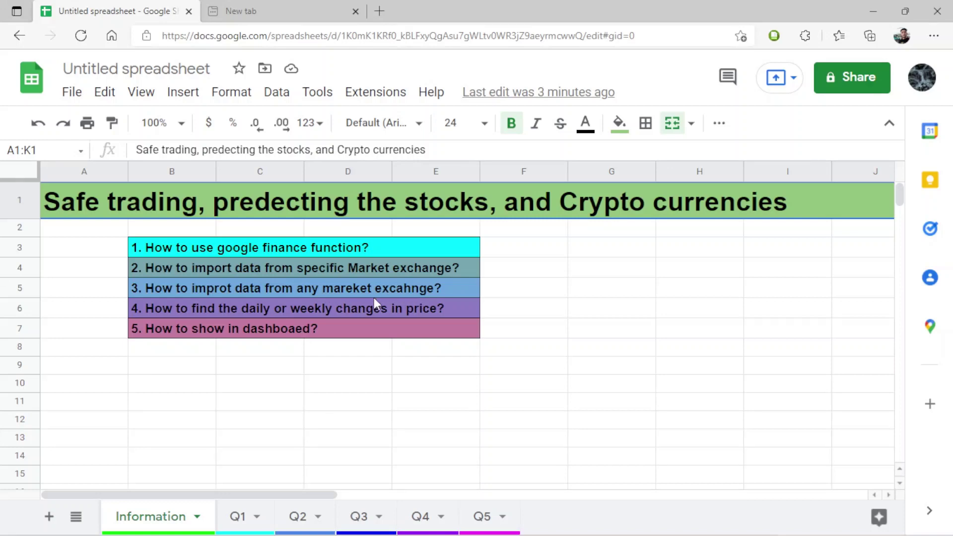
Step: Review the question list on the Information sheet and the GOOGLEFINANCE syntax on the Q1 sheet
click(185, 307)
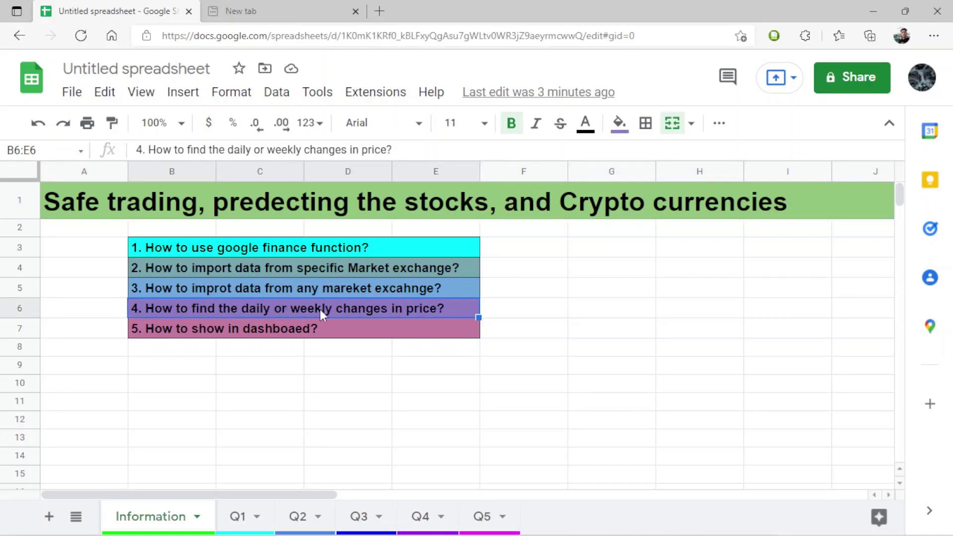
click(254, 333)
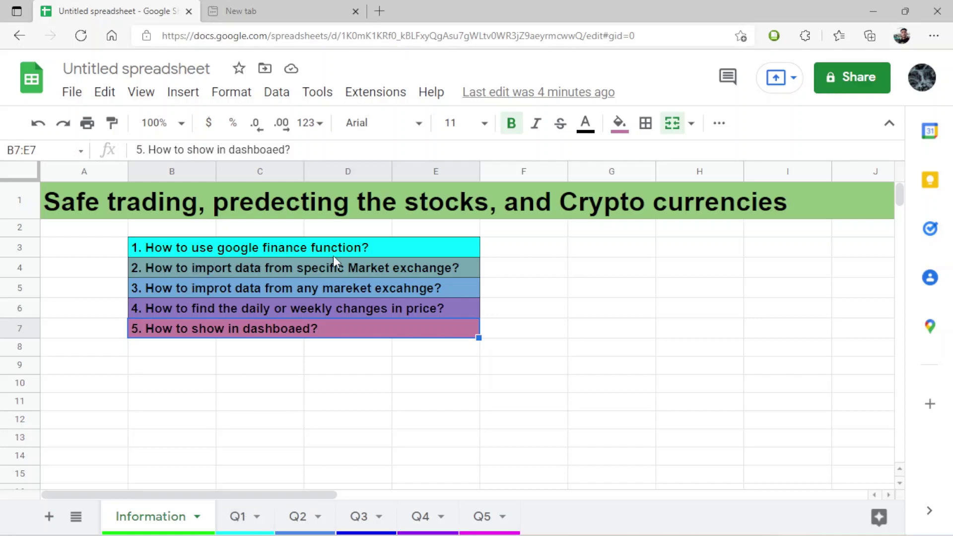
click(241, 518)
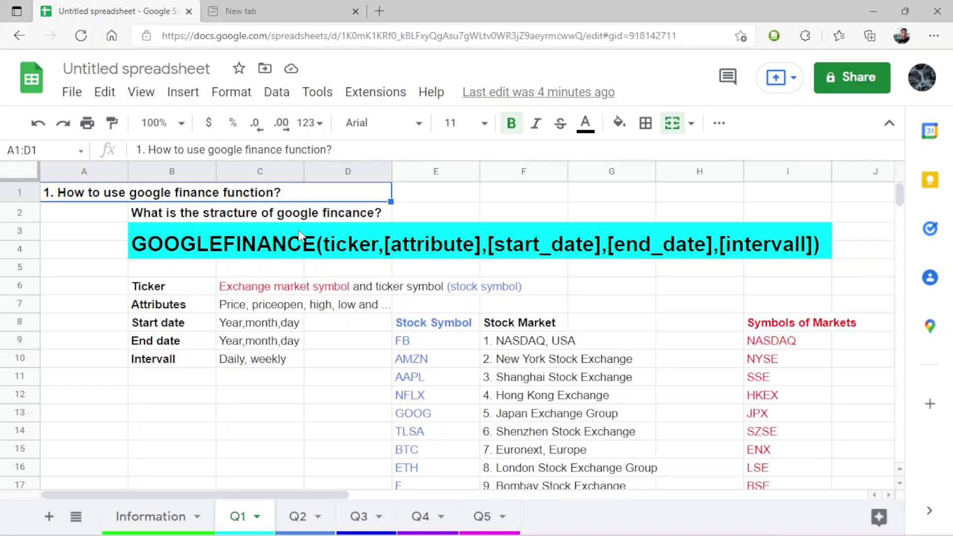
click(726, 248)
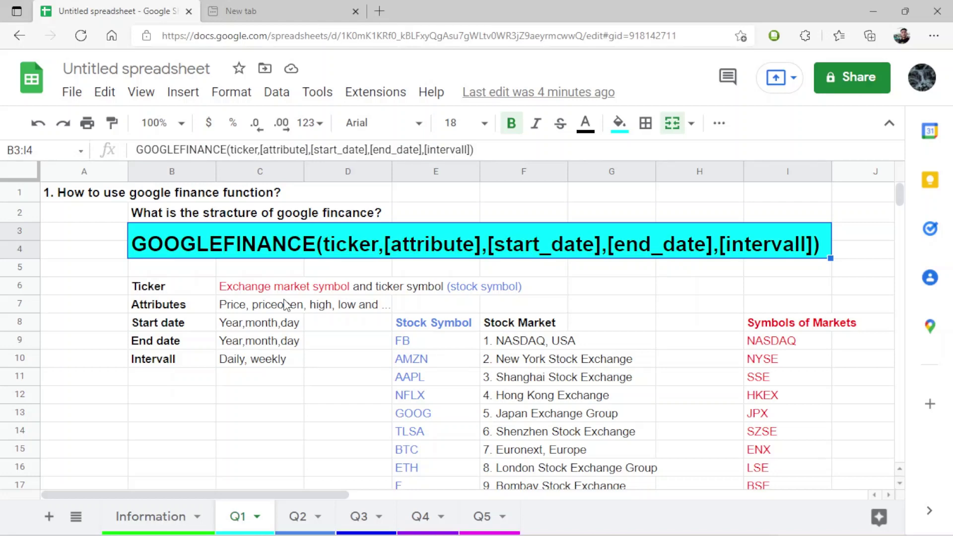
Step: Go through the Stock Symbol list on the Q1 sheet, from the heading down to F
click(424, 322)
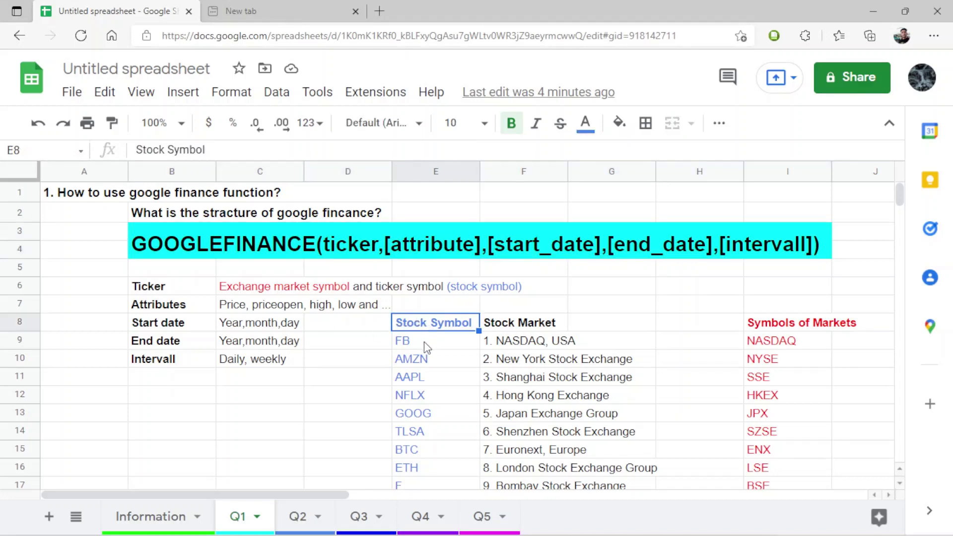
click(423, 341)
click(425, 358)
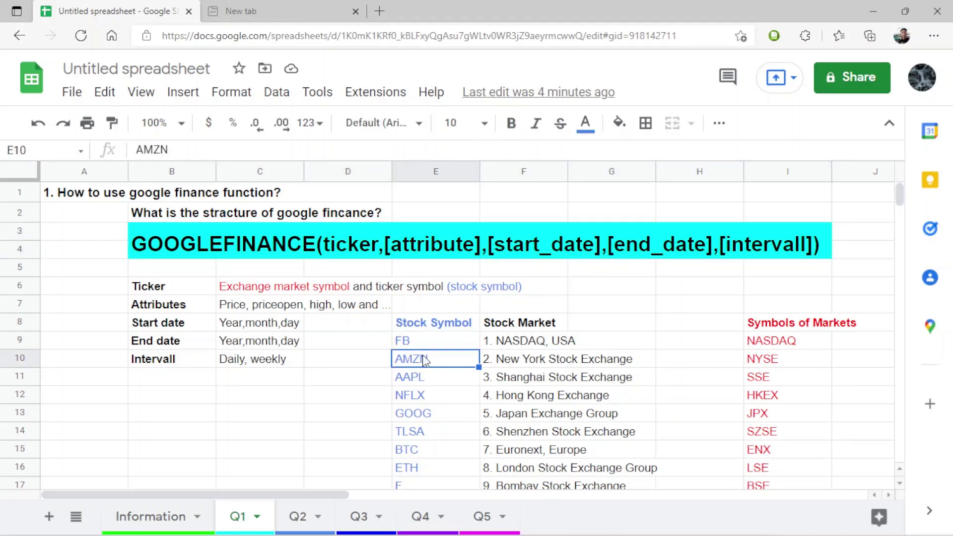
click(427, 378)
click(428, 397)
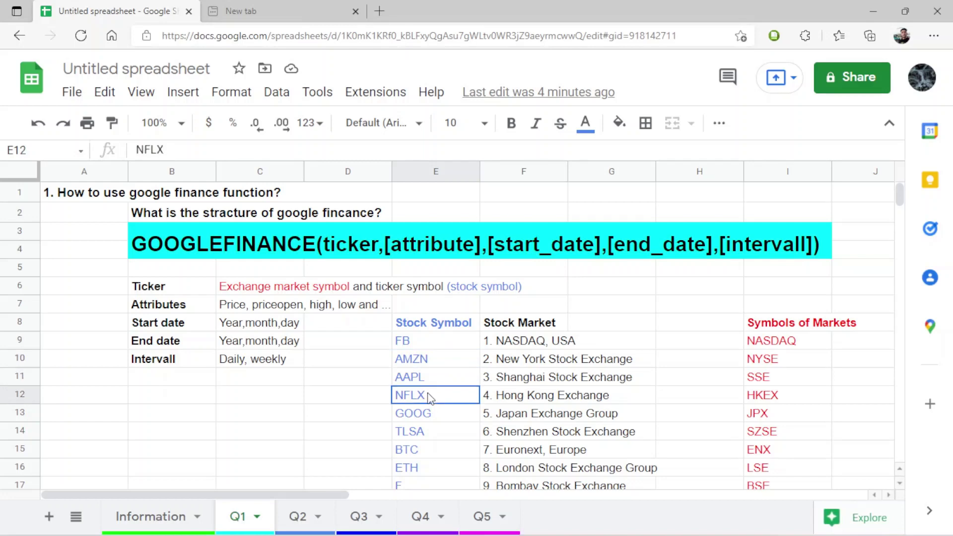
click(430, 413)
click(437, 434)
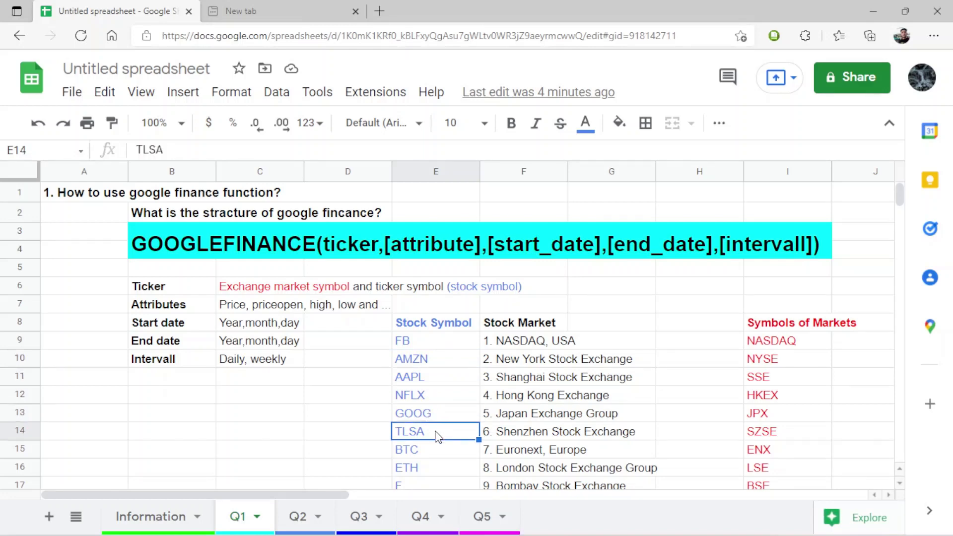
click(423, 451)
click(428, 471)
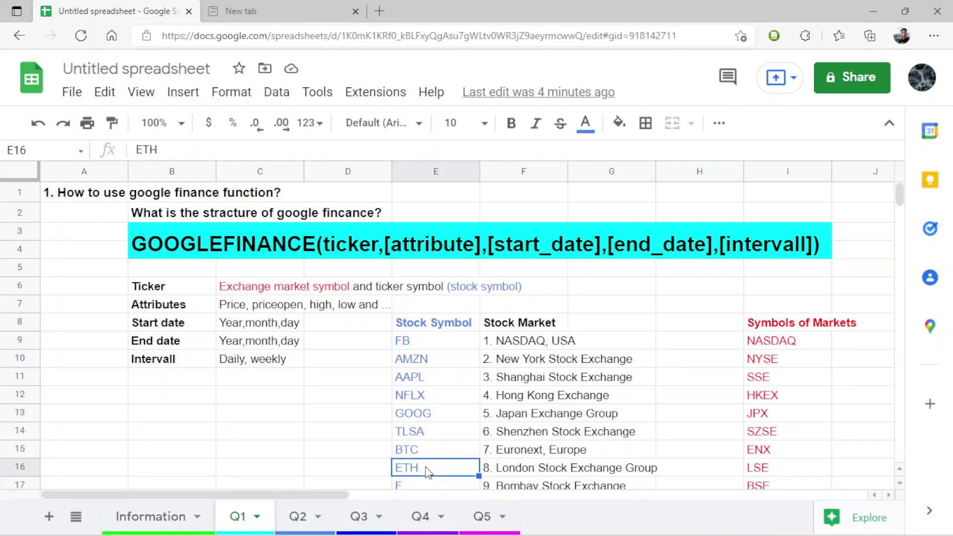
click(425, 486)
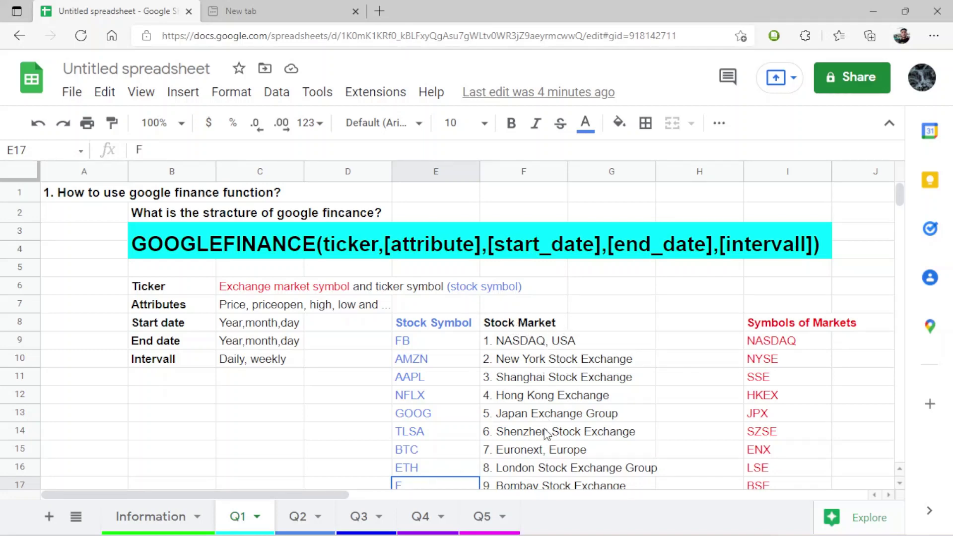
Step: Examine the market symbols from NASDAQ to TSX and the start and end date formats on the Q1 sheet
scroll(545, 433, down, 1)
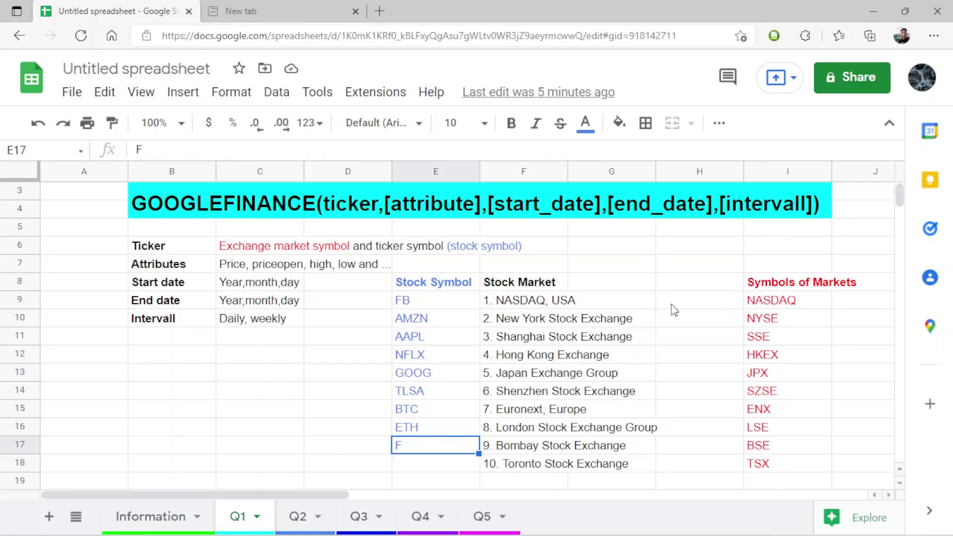
click(776, 305)
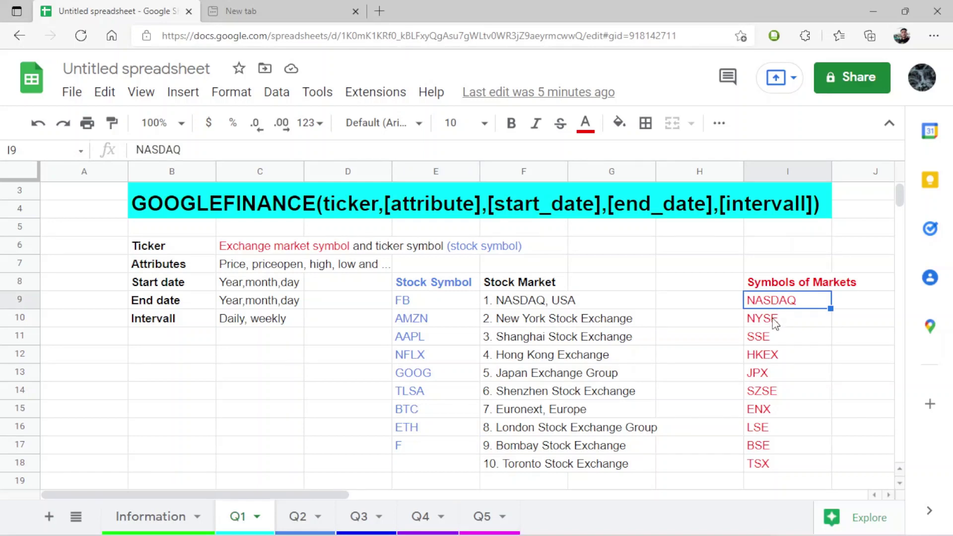
click(773, 466)
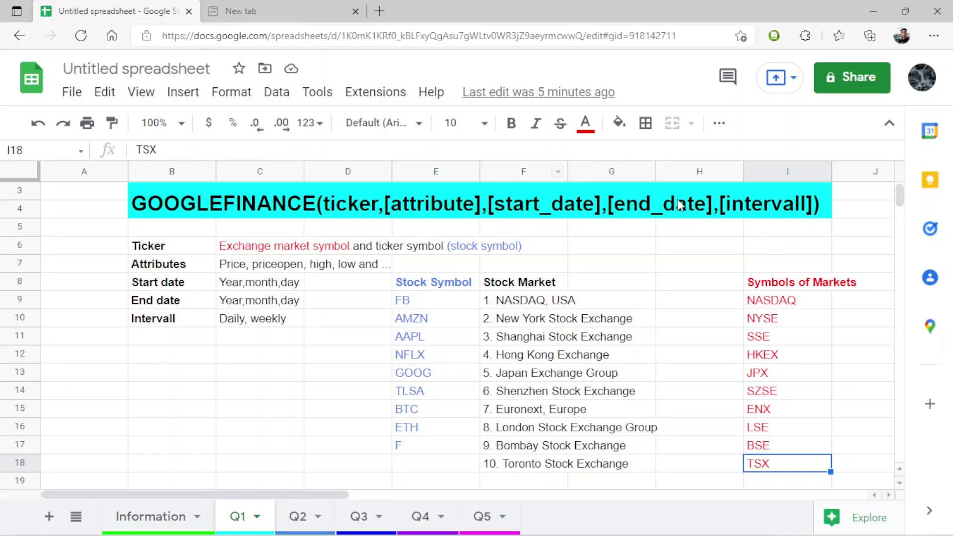
click(237, 287)
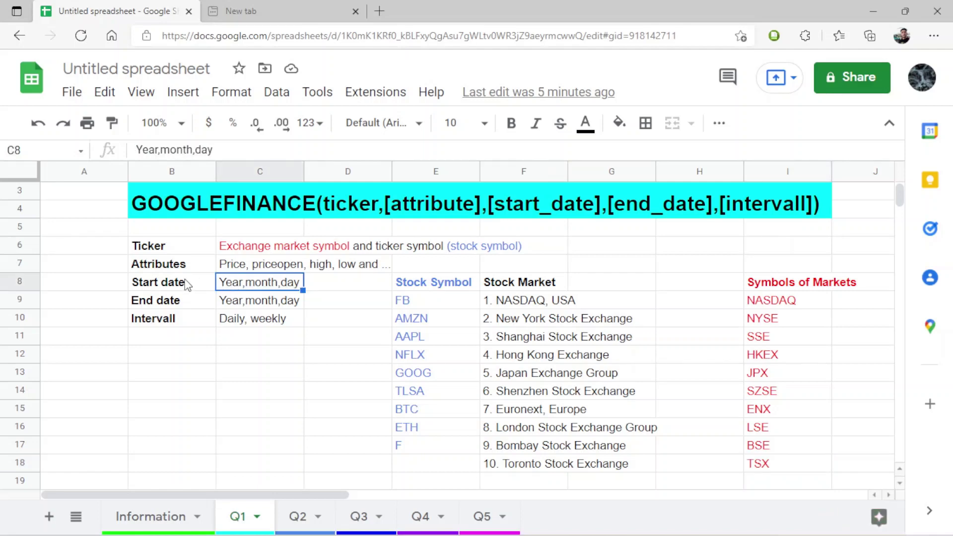
click(253, 303)
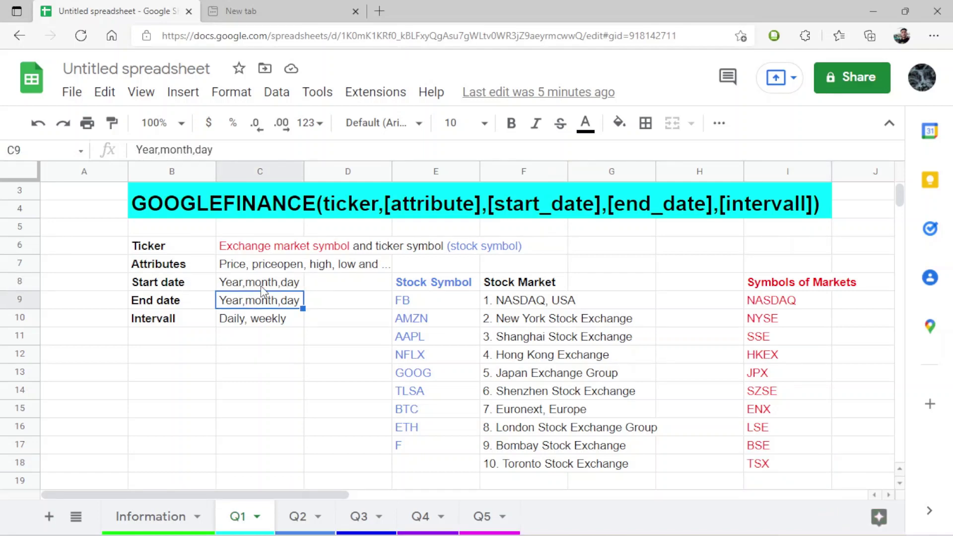
click(261, 285)
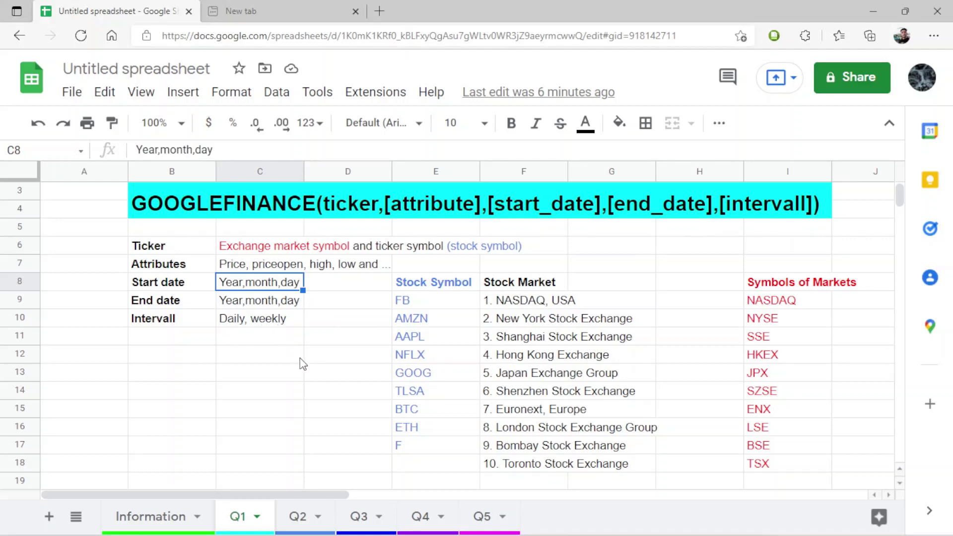
Step: Start a GOOGLEFINANCE formula in cell A4 of the Q2 sheet, beneath the AAPL heading
click(302, 518)
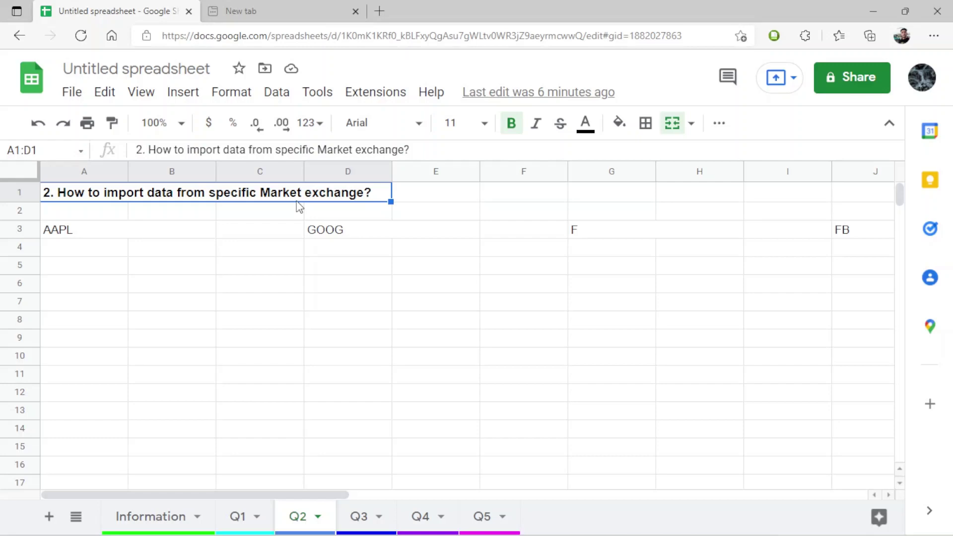
click(81, 253)
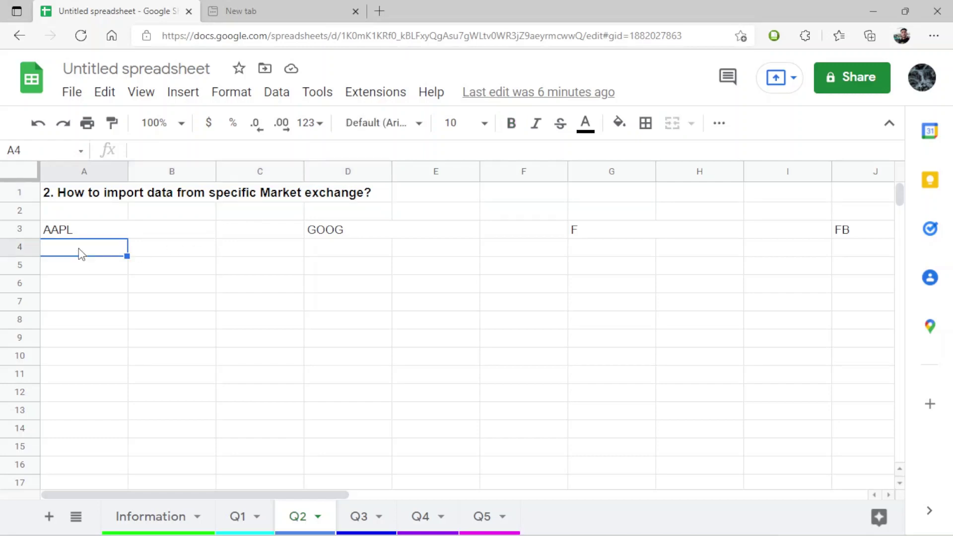
text(=)
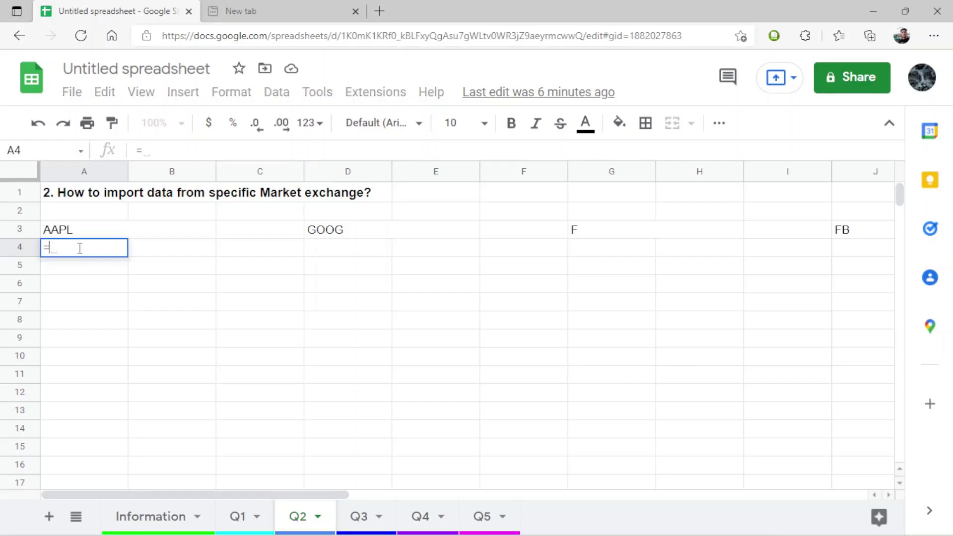
text(GOO)
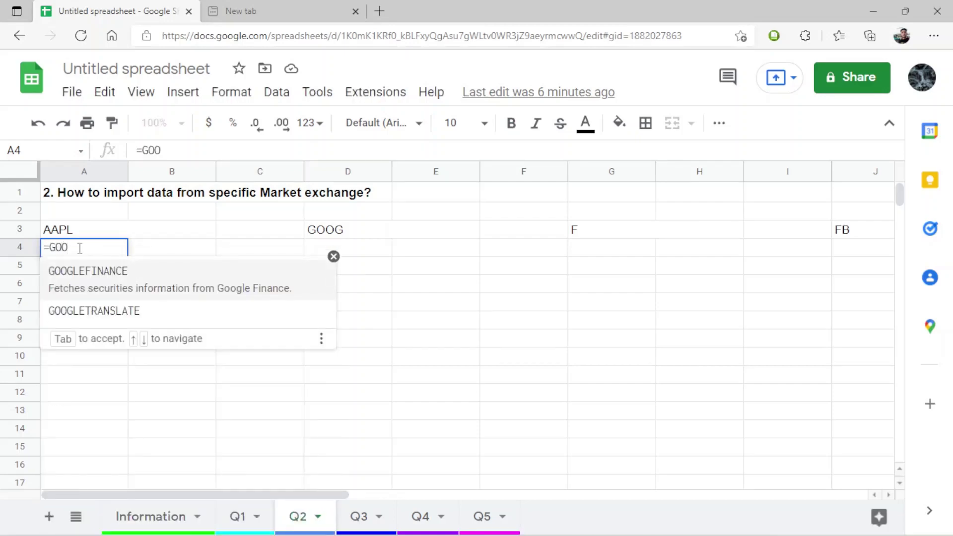
key(Tab)
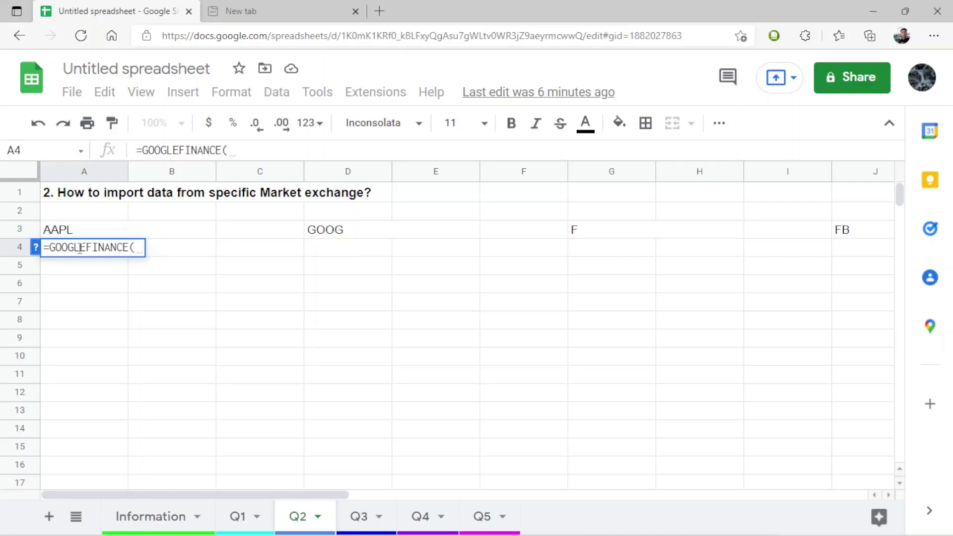
Step: Enter "NASDAQ:AAPL" as the ticker argument of the GOOGLEFINANCE formula
text(')
key(BackSpace)
text(")
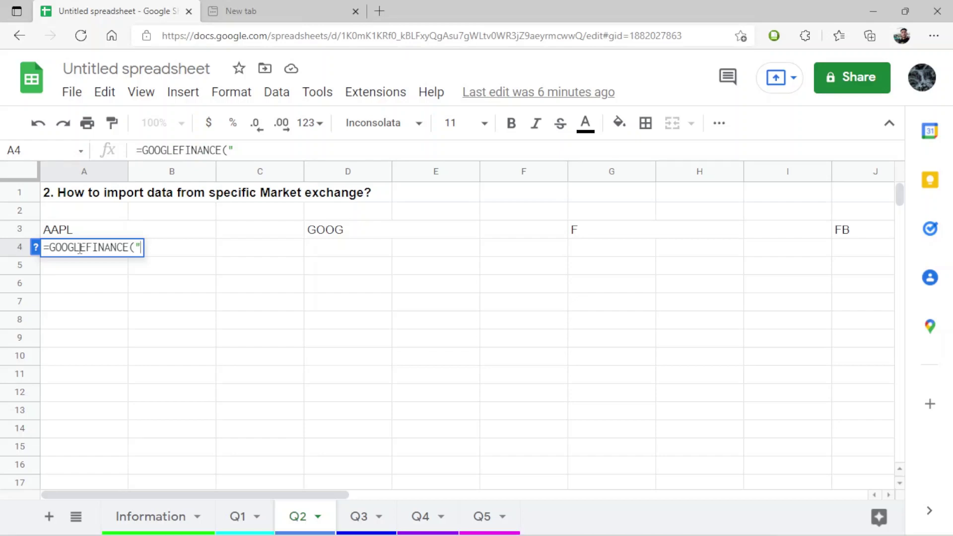
text(NASDA)
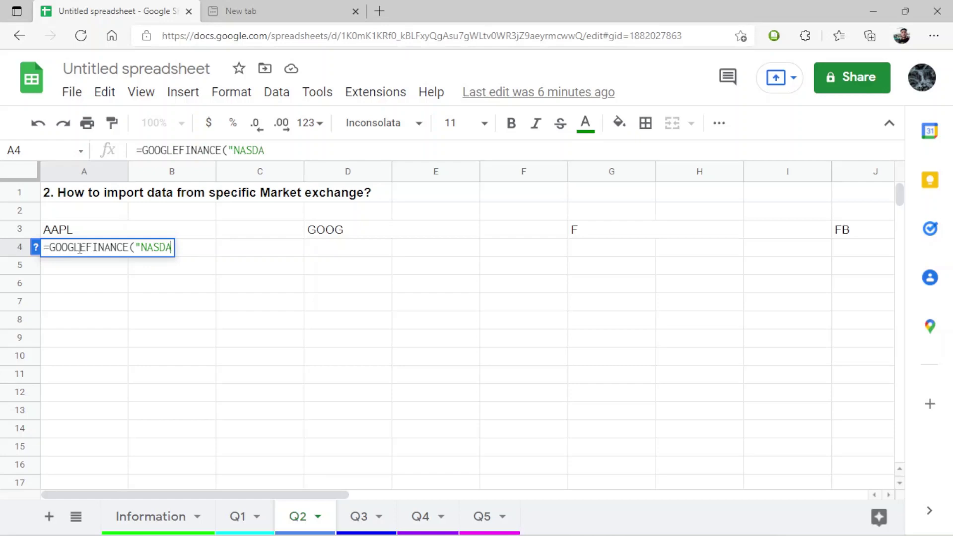
text(Q;)
key(BackSpace)
text(:A)
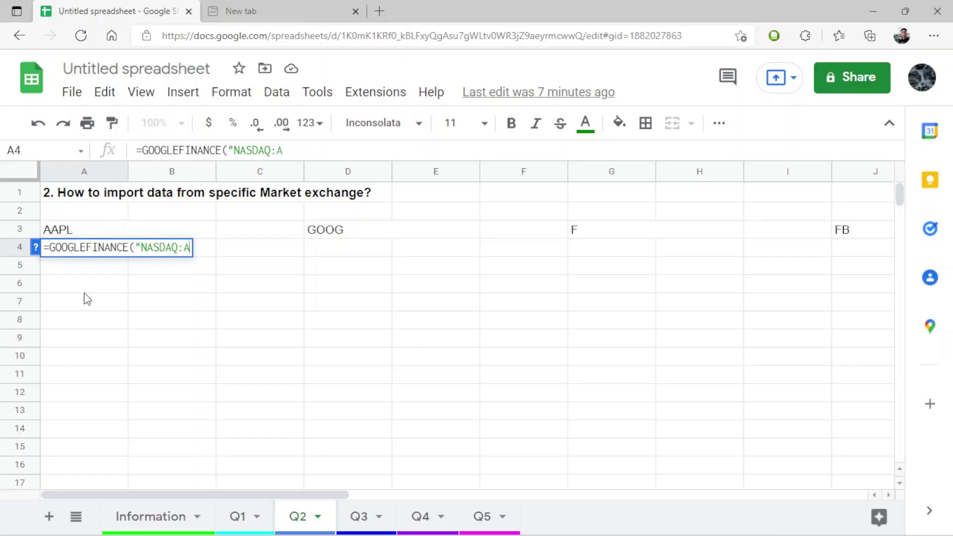
text(APL)
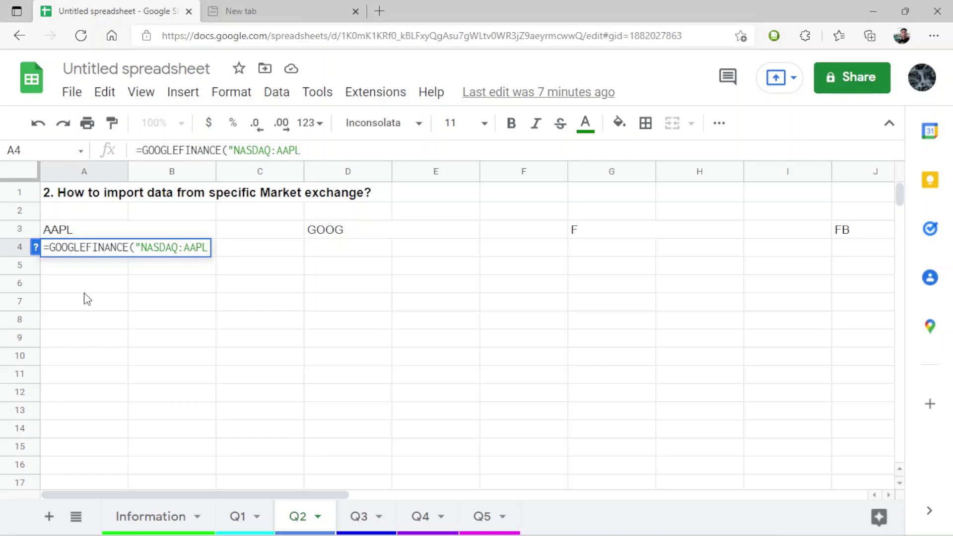
text(",)
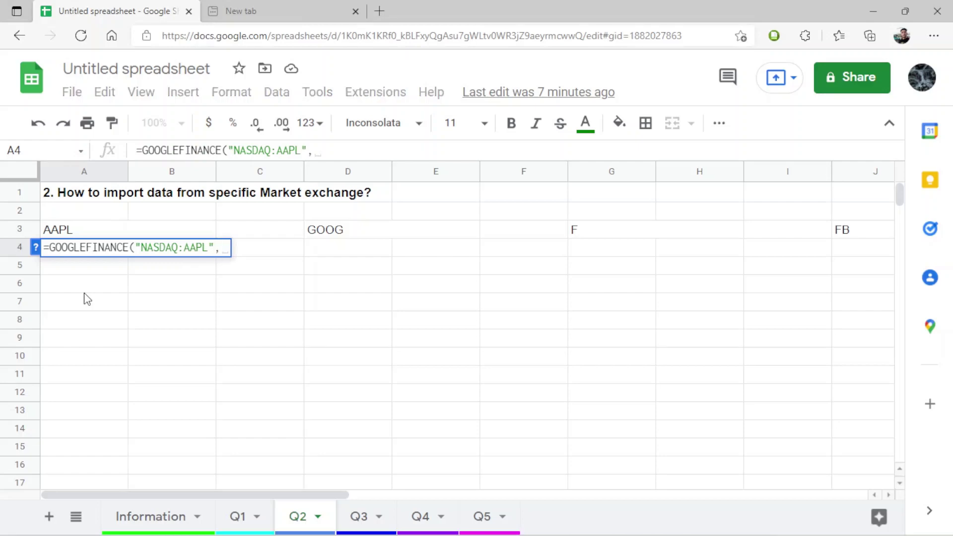
Step: Add "PRICE" as the attribute argument of the formula in A4
text(")
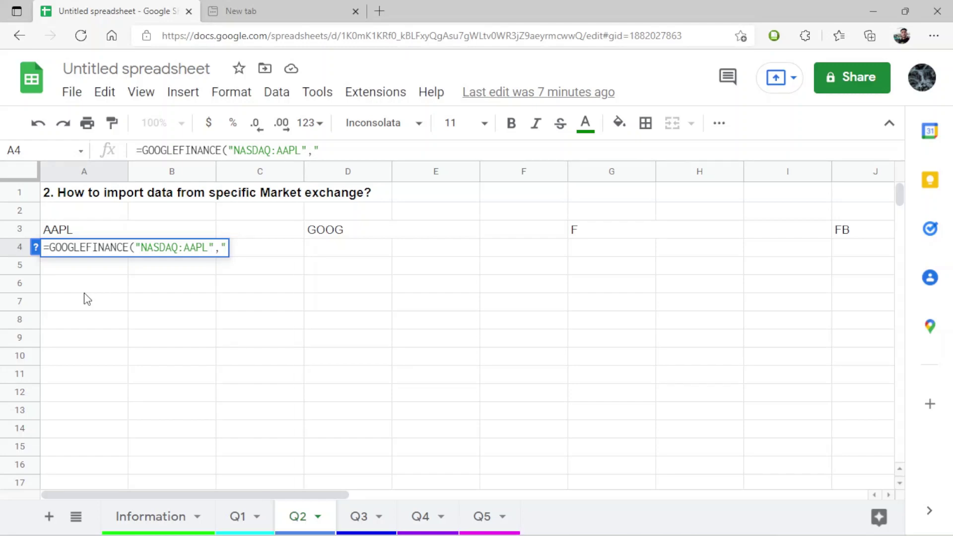
text(P)
key(BackSpace)
text(PRICE)
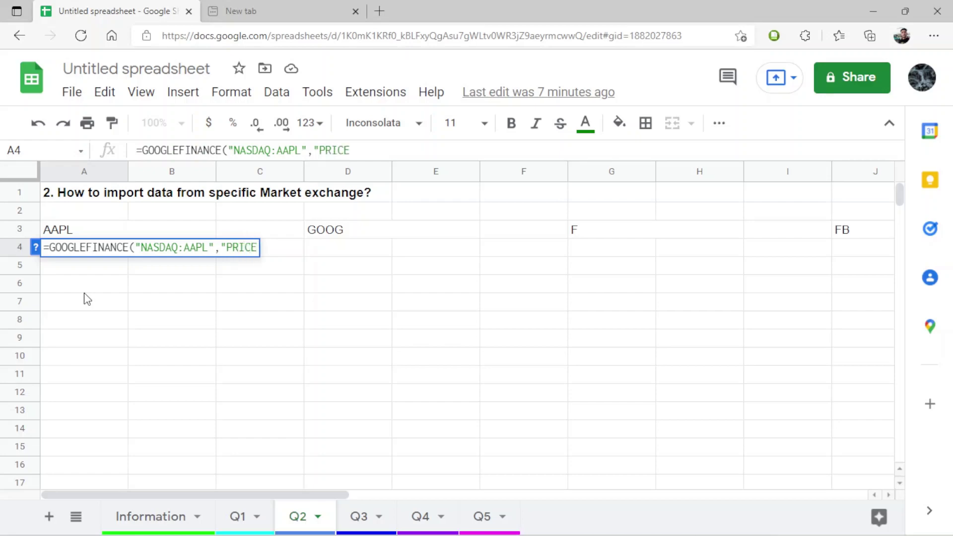
text(")
key(BackSpace)
text(",)
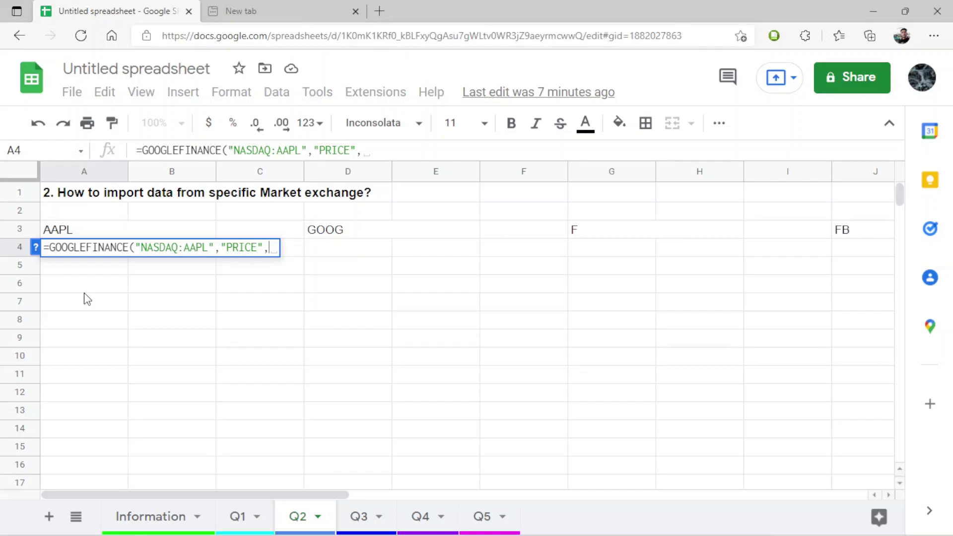
Step: Add DATE(2020,07,01) as the start date argument of the GOOGLEFINANCE formula in A4
key(BackSpace)
text(DA)
text(T)
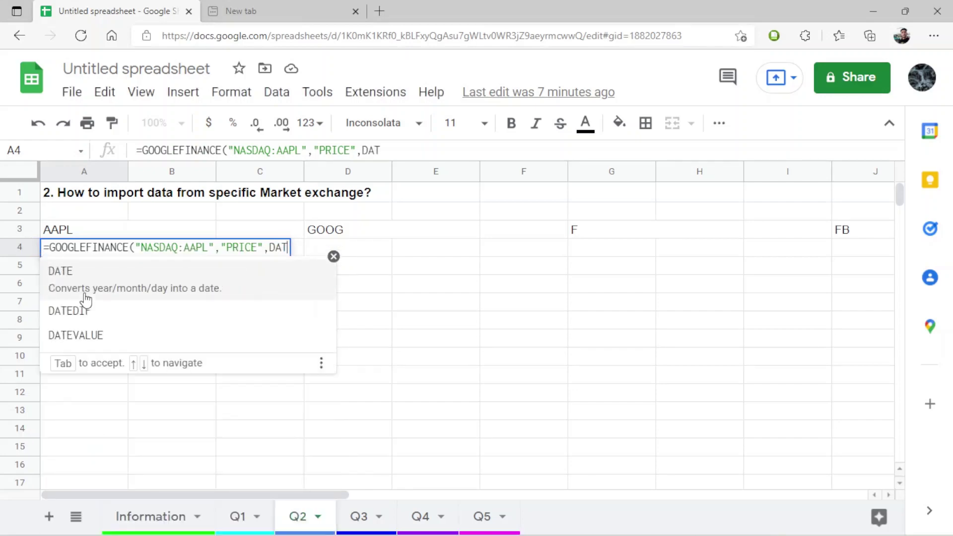
text(E()
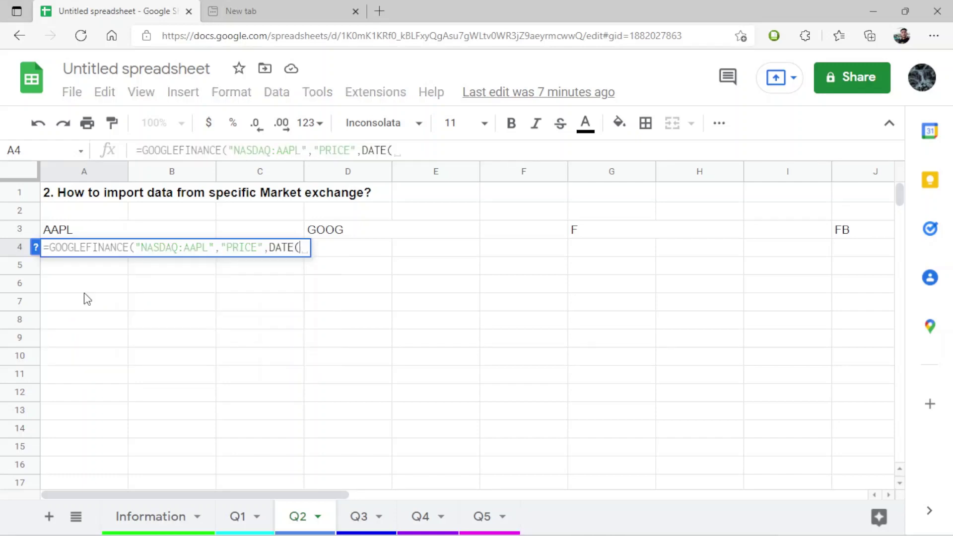
text(2020)
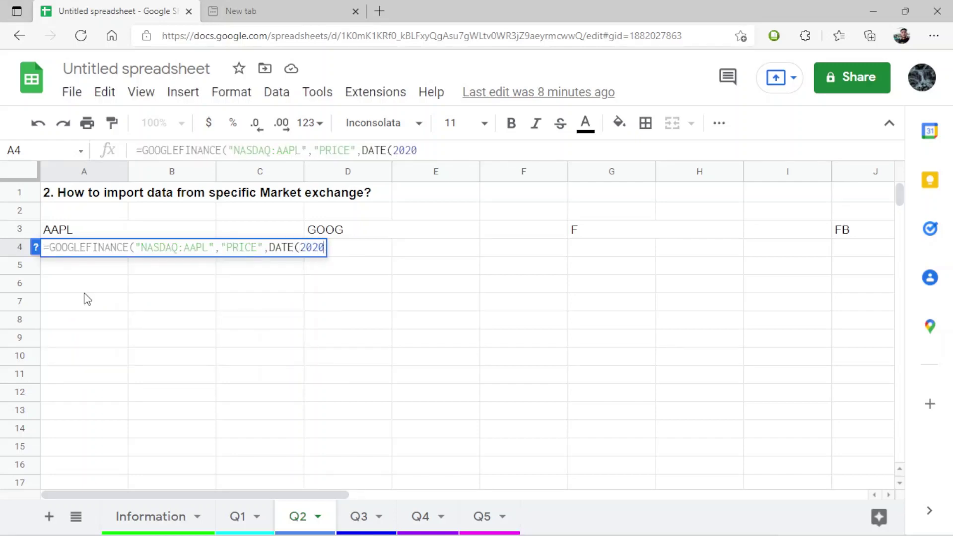
text(,)
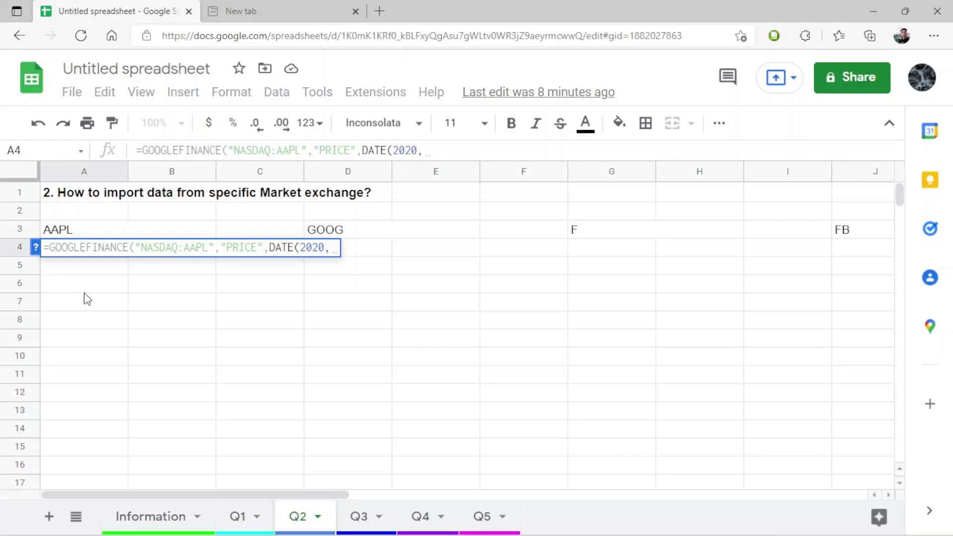
key(BackSpace)
text(07)
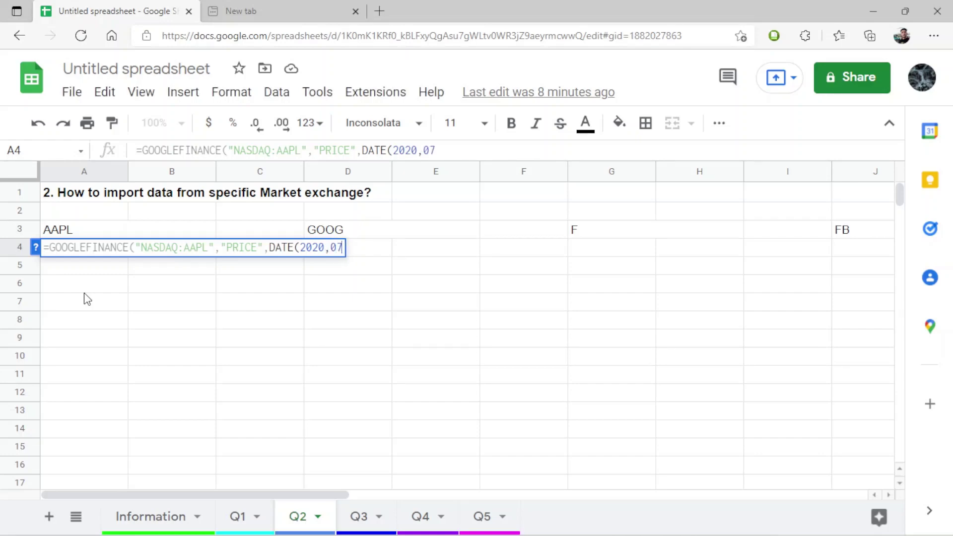
text(,01)
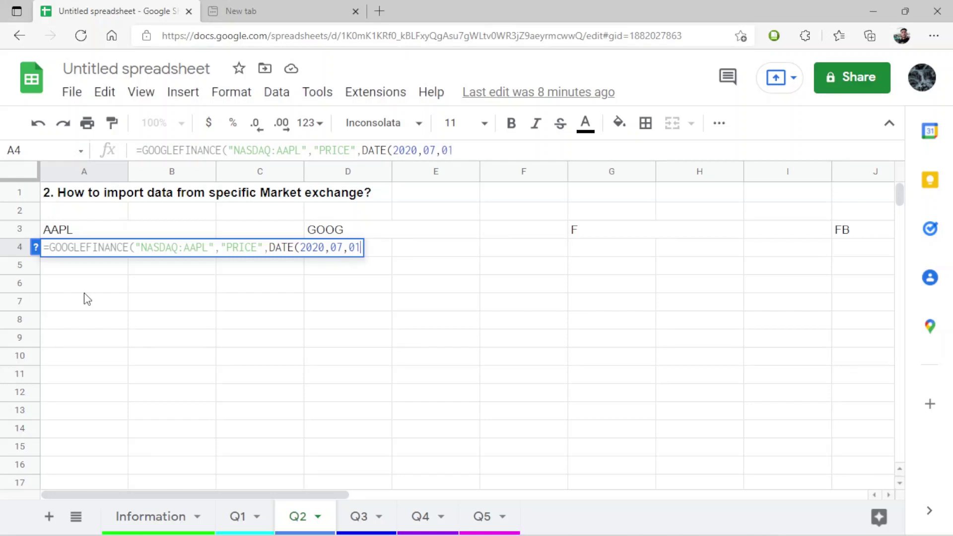
text())
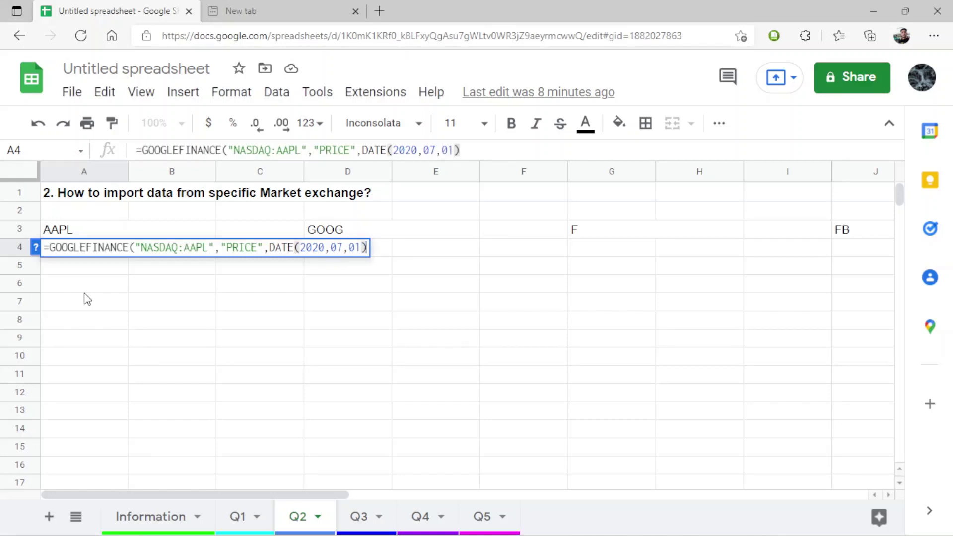
Step: Add DATE(2020,12,31) as the end date argument of the formula in A4
text(,)
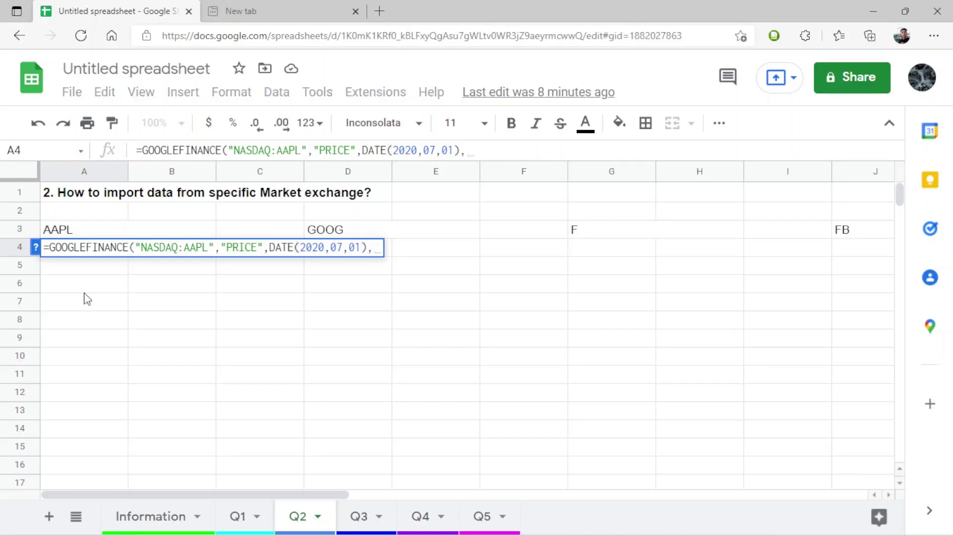
text(DATE)
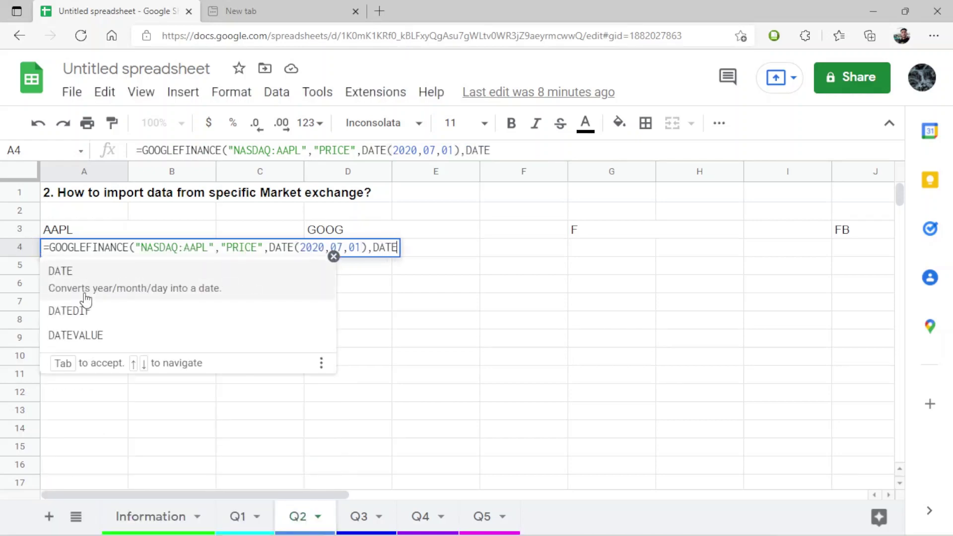
text((2)
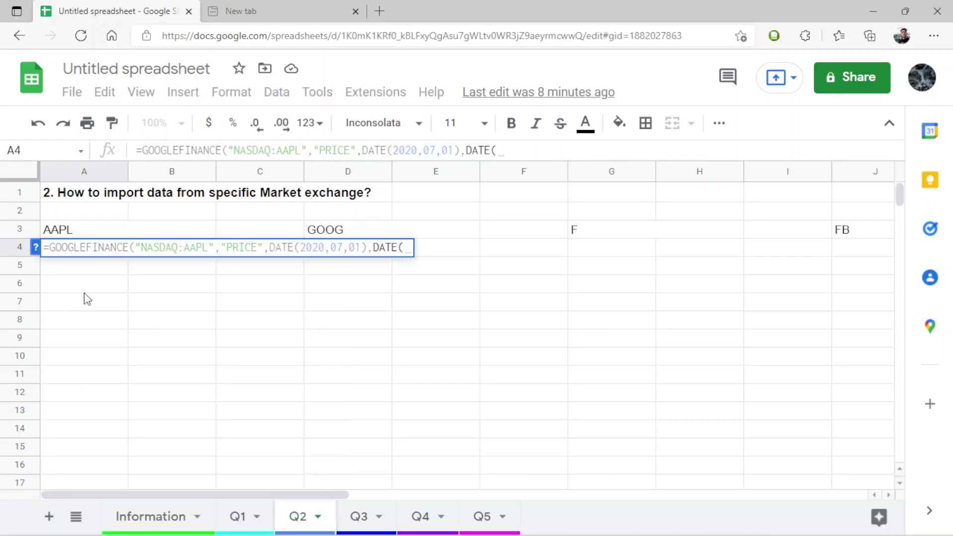
text(020)
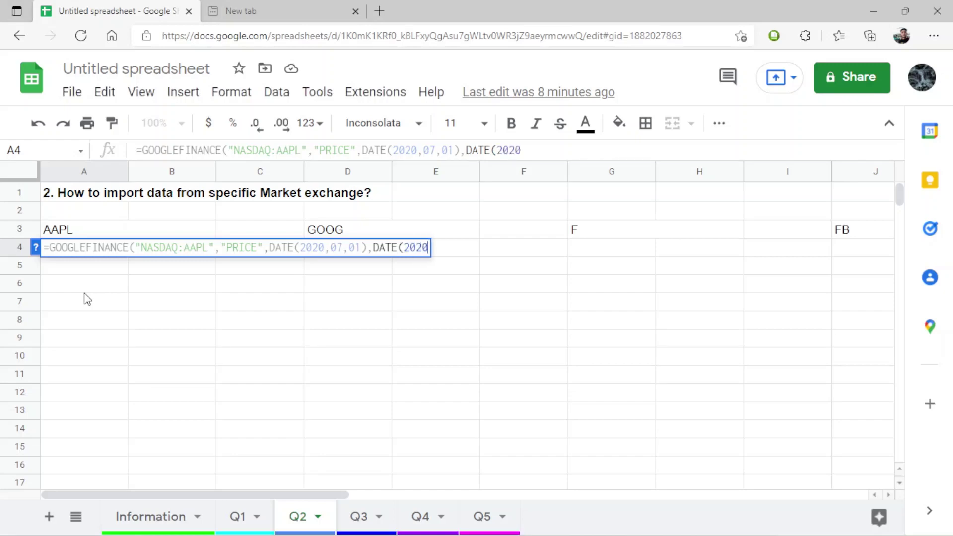
text(1)
key(BackSpace)
text(,12)
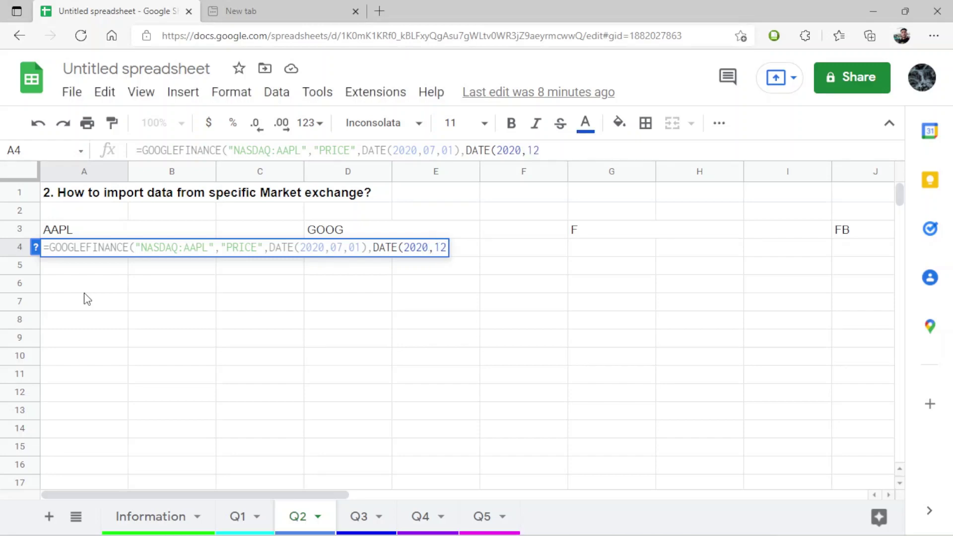
text(,31),)
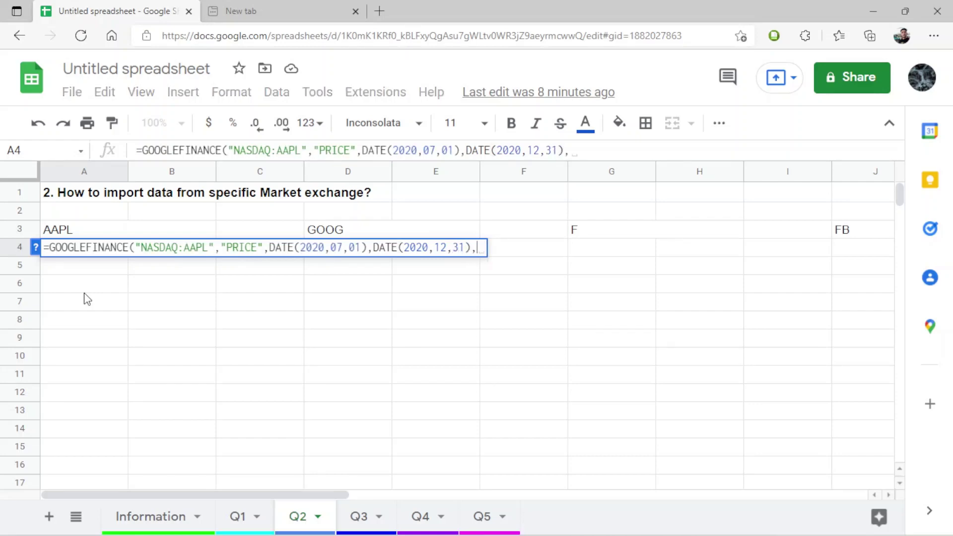
Step: Add "WEEKLY" as the interval argument and complete the GOOGLEFINANCE formula in A4
text(")
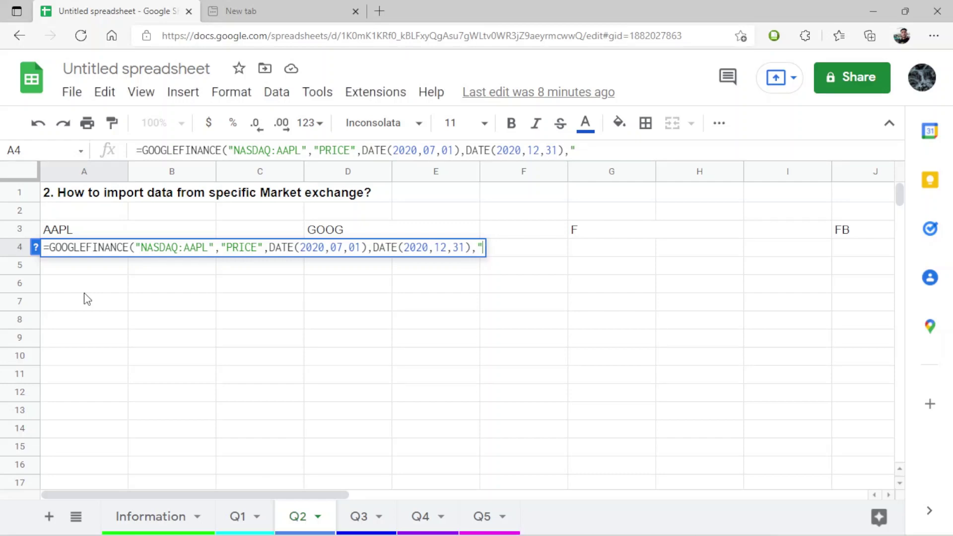
text(WEE)
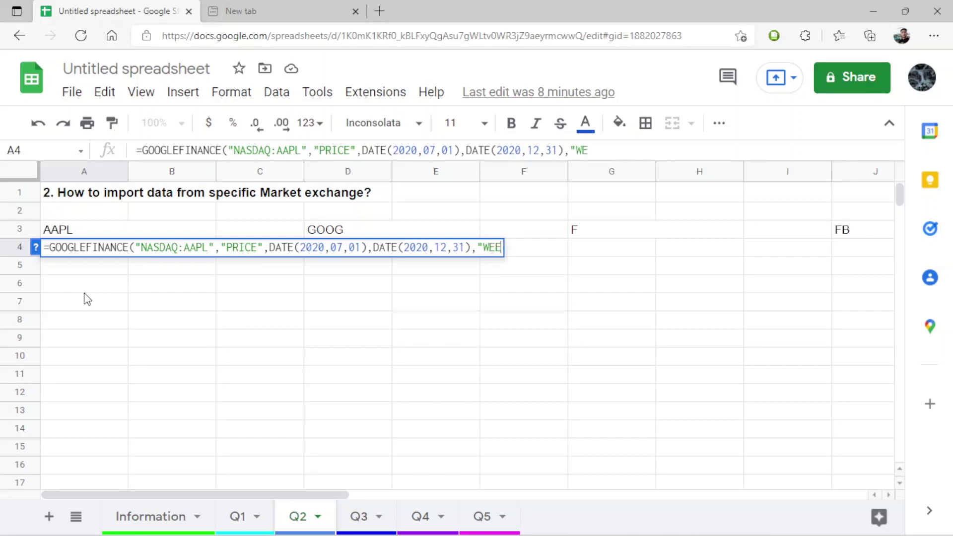
text(KLY)
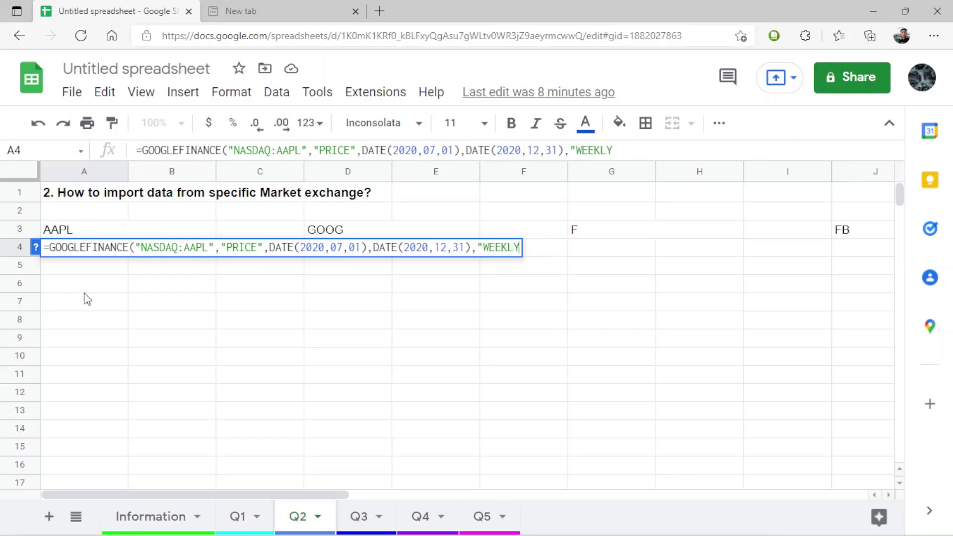
text("))
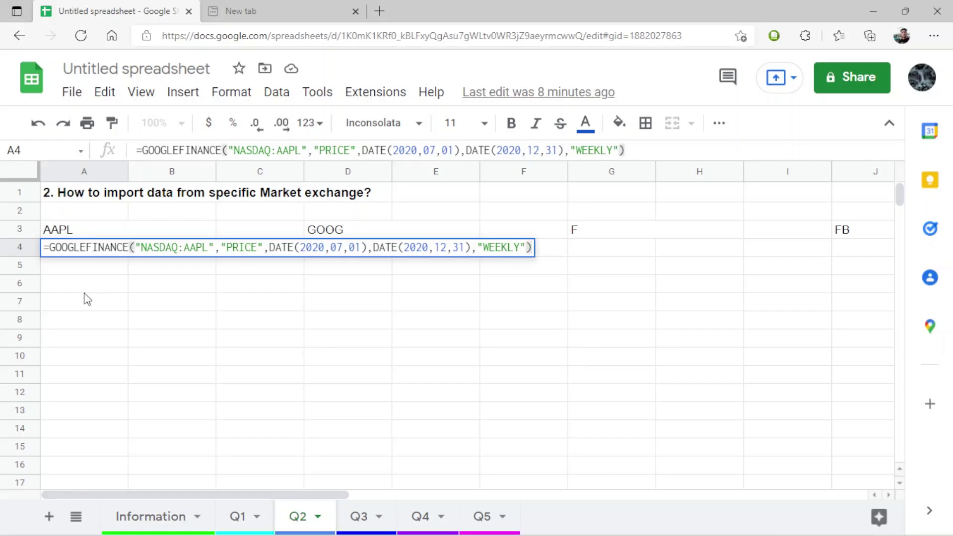
key(Return)
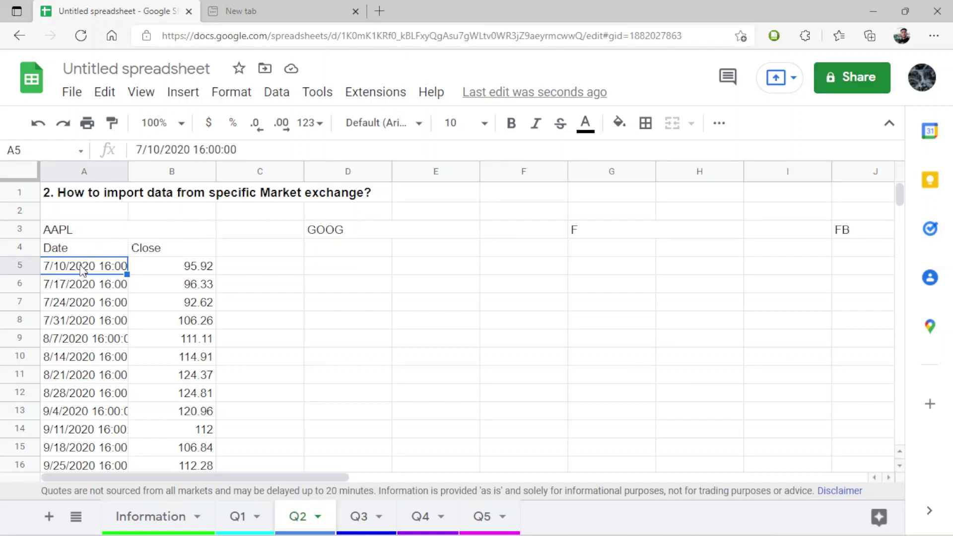
Step: Format the imported AAPL dates in A5:A29 as Date
key(ctrl+shift+Down)
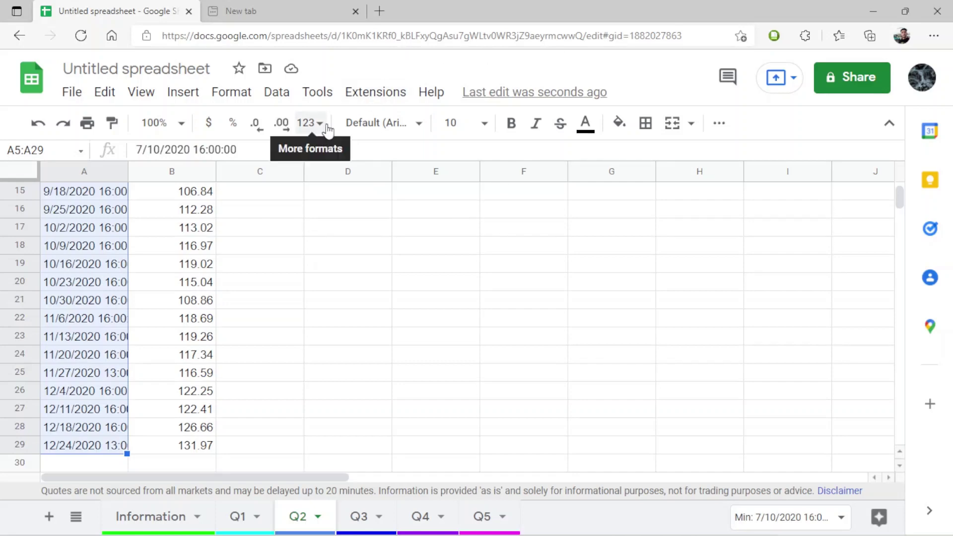
click(326, 125)
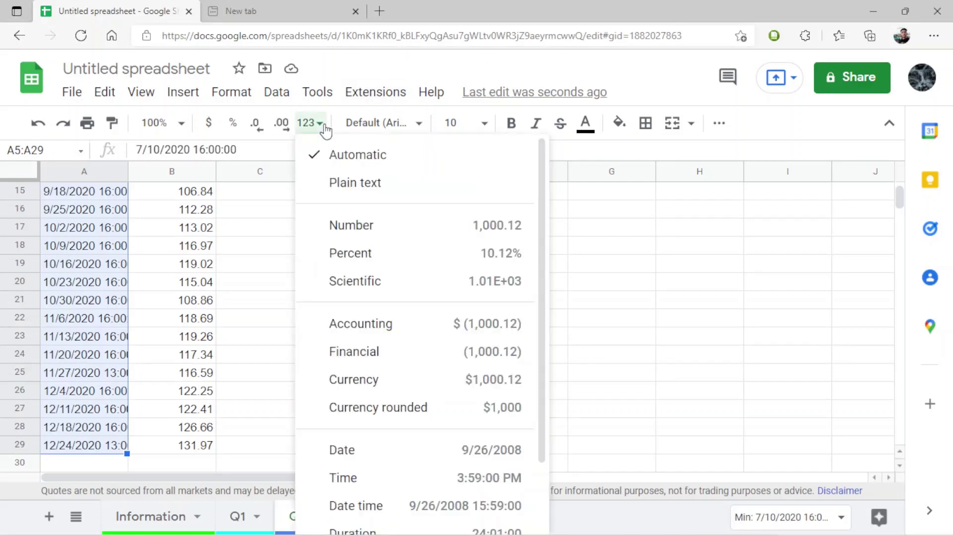
click(347, 451)
scroll(288, 385, up, 5)
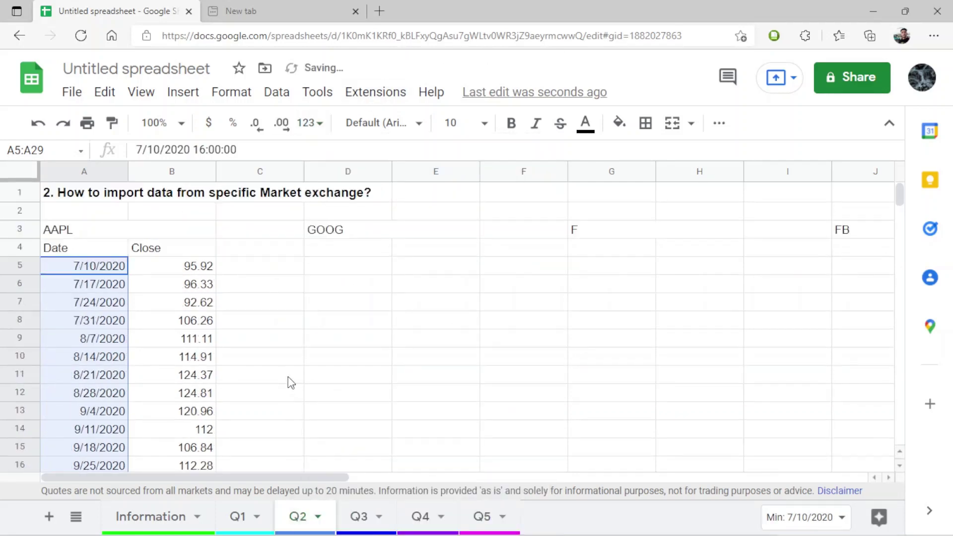
Step: Format the AAPL closing prices in B5:B29 as Currency
click(198, 266)
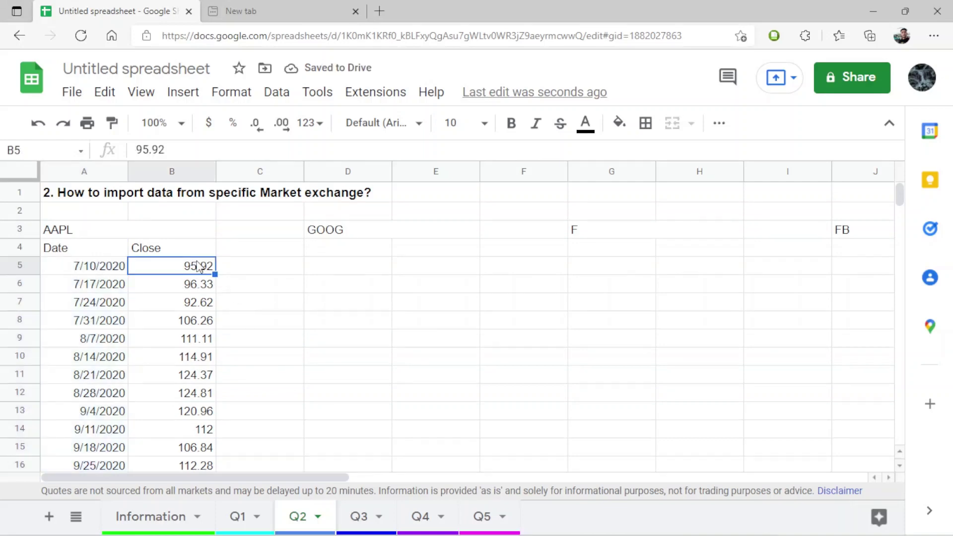
key(ctrl+shift+Down)
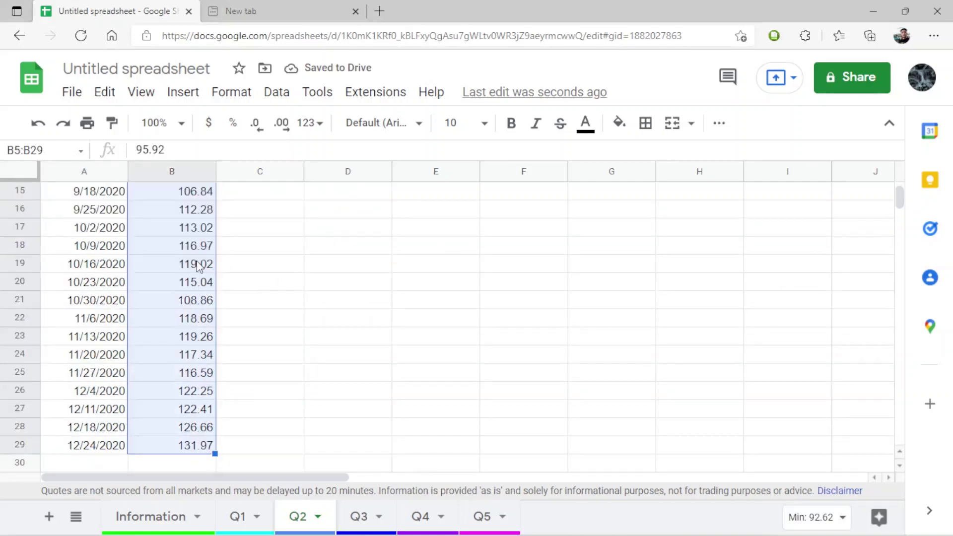
click(319, 124)
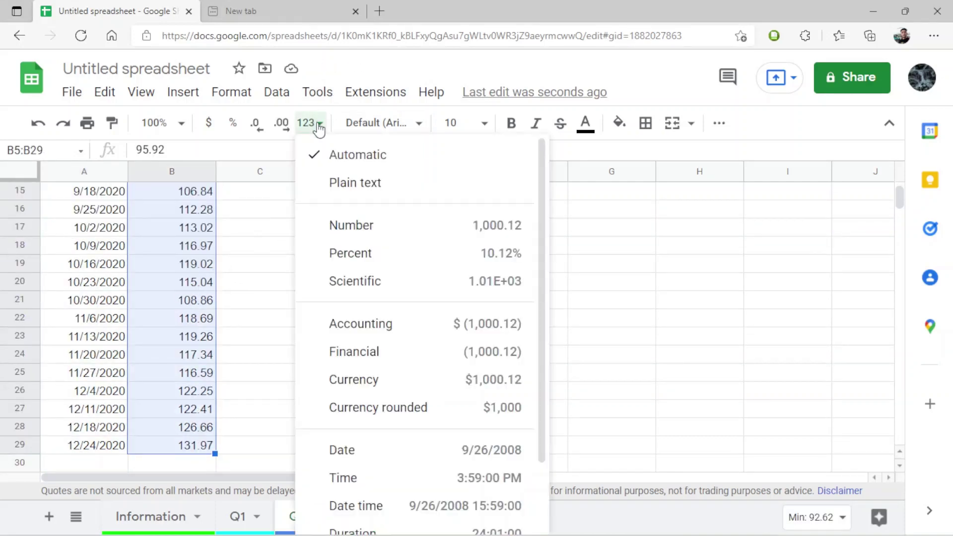
click(366, 389)
scroll(283, 341, up, 5)
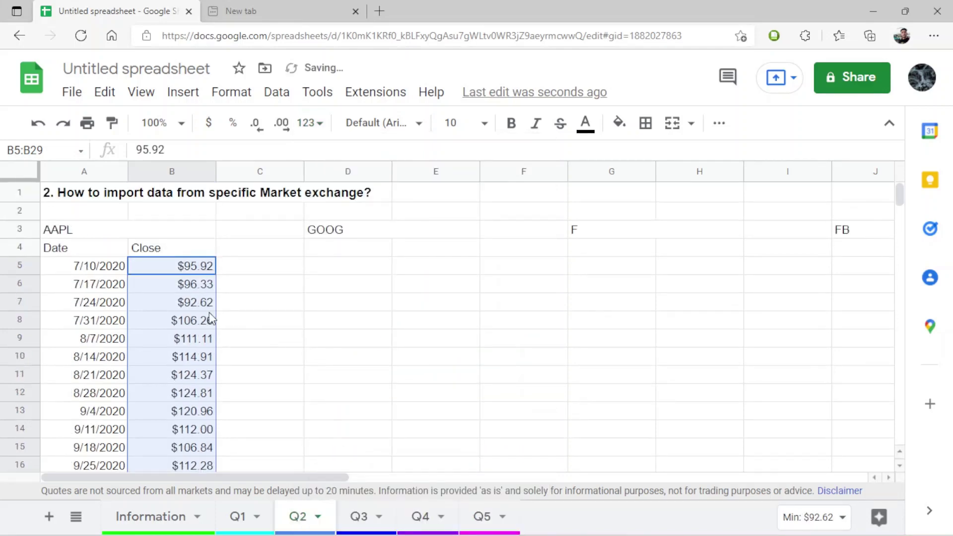
click(210, 307)
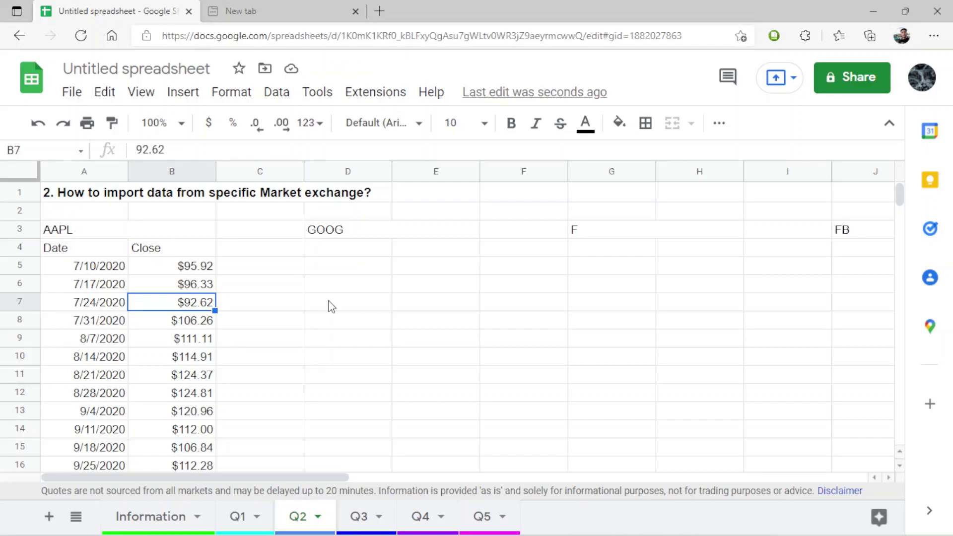
Step: Copy the full formula text from A4 unchanged into D4, beneath the GOOG heading
click(335, 248)
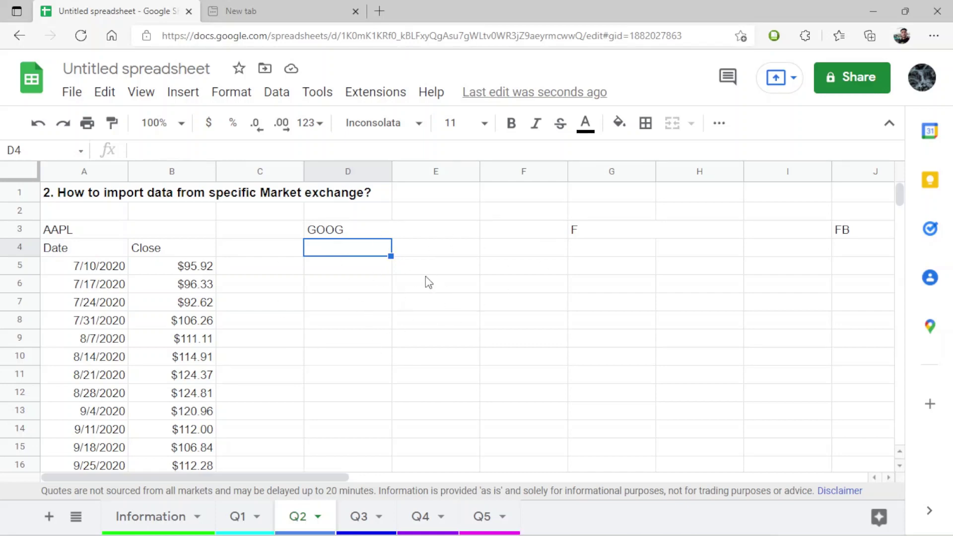
click(98, 254)
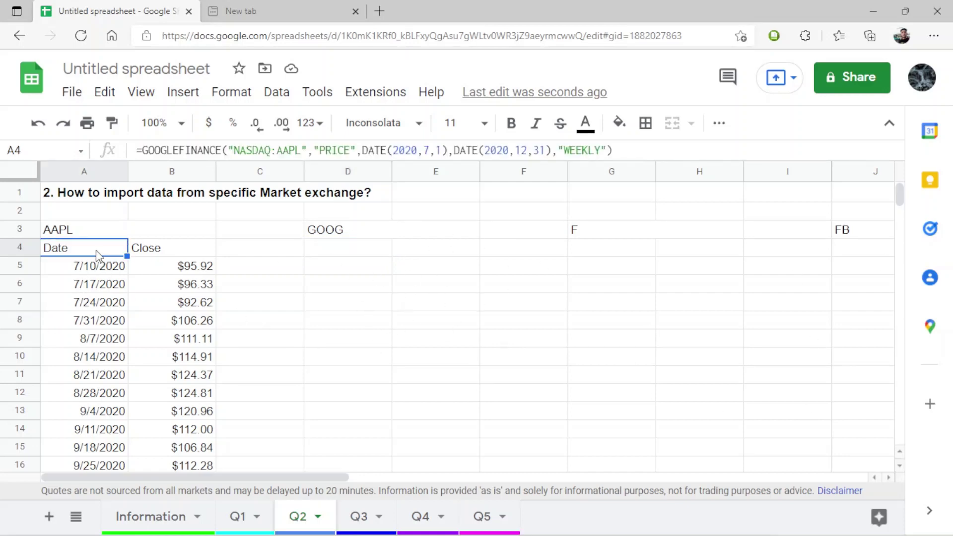
drag(615, 150, 138, 160)
key(ctrl+c)
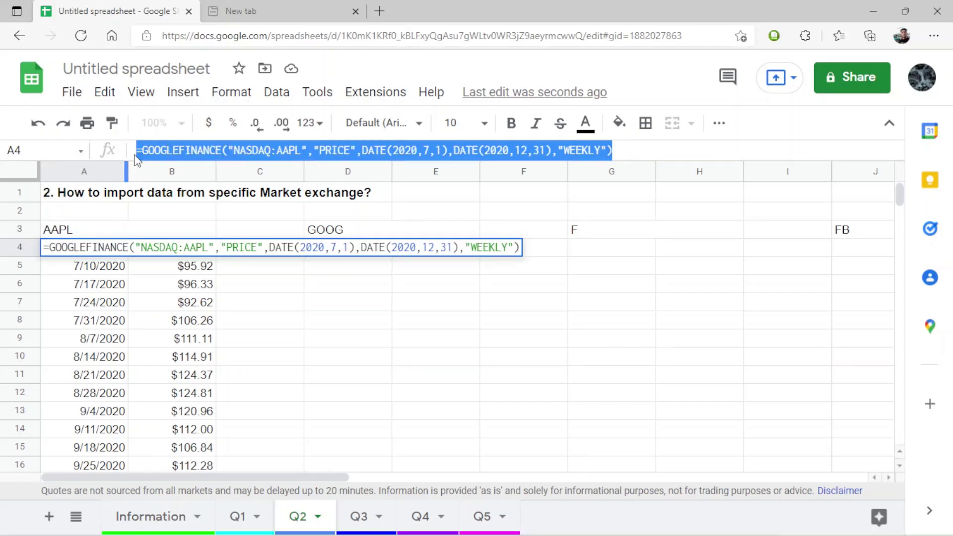
click(332, 253)
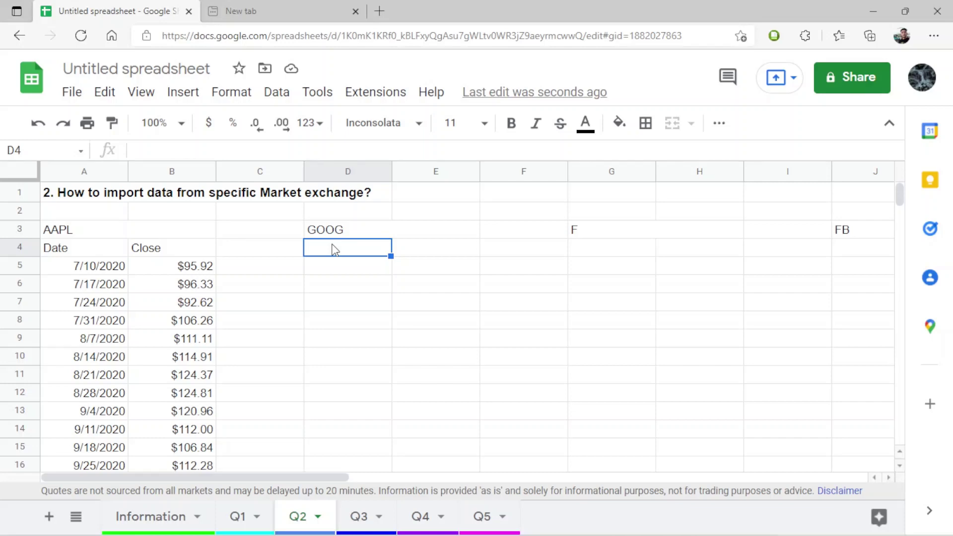
key(ctrl+v)
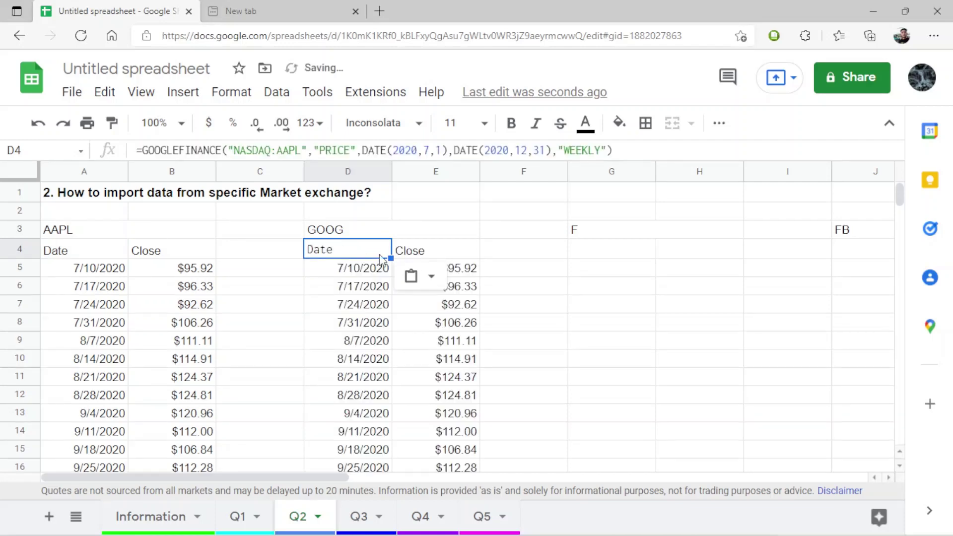
Step: Paste the copied AAPL formula into G4 beneath the F heading and into J4 beneath the FB heading
click(609, 250)
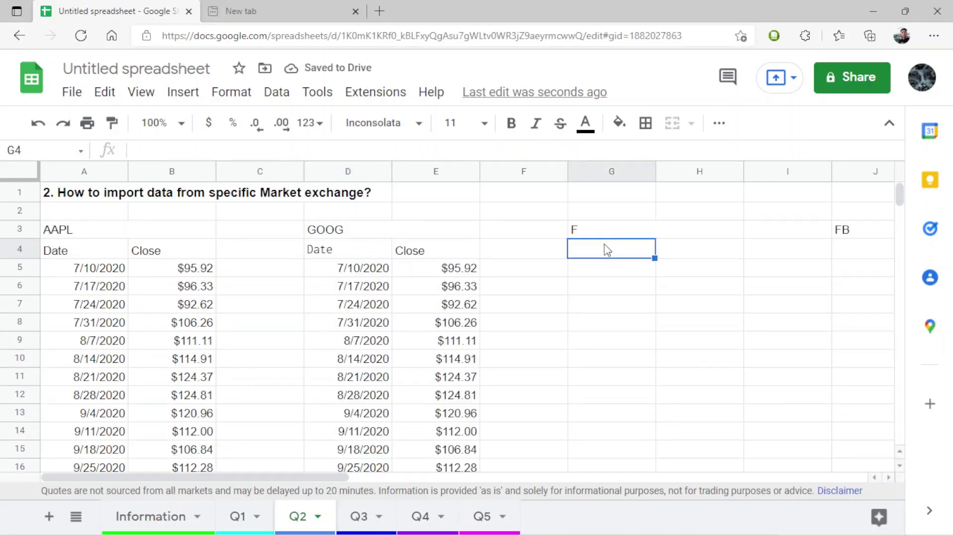
key(ctrl+v)
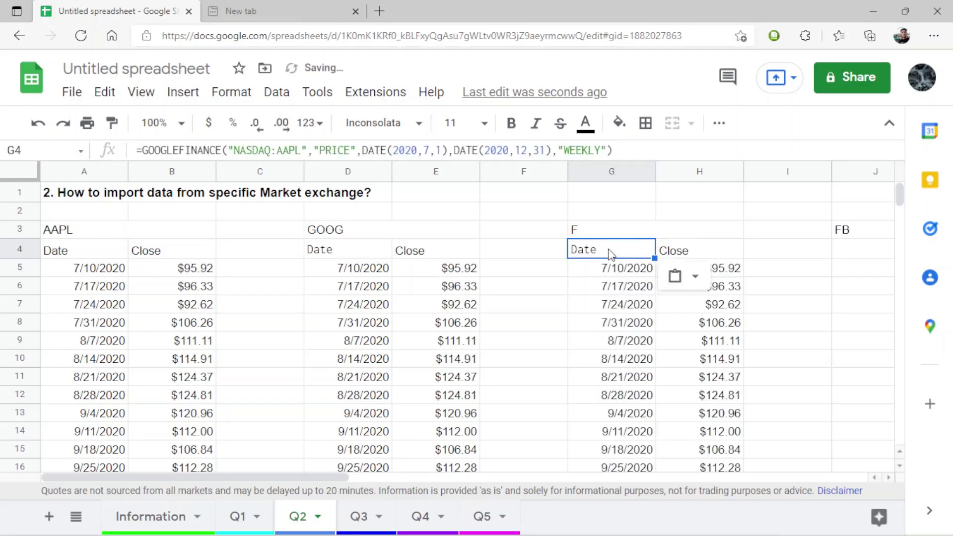
click(887, 478)
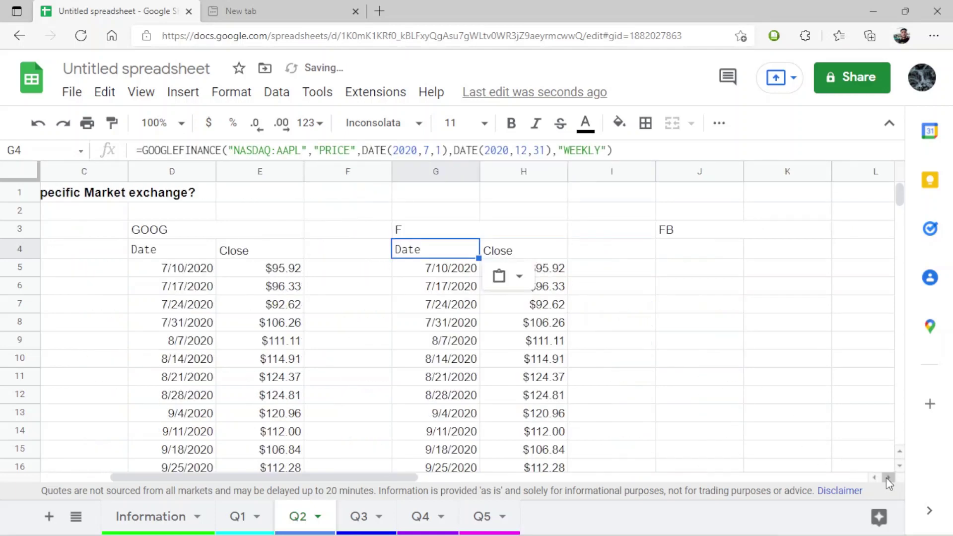
click(357, 254)
key(ctrl+v)
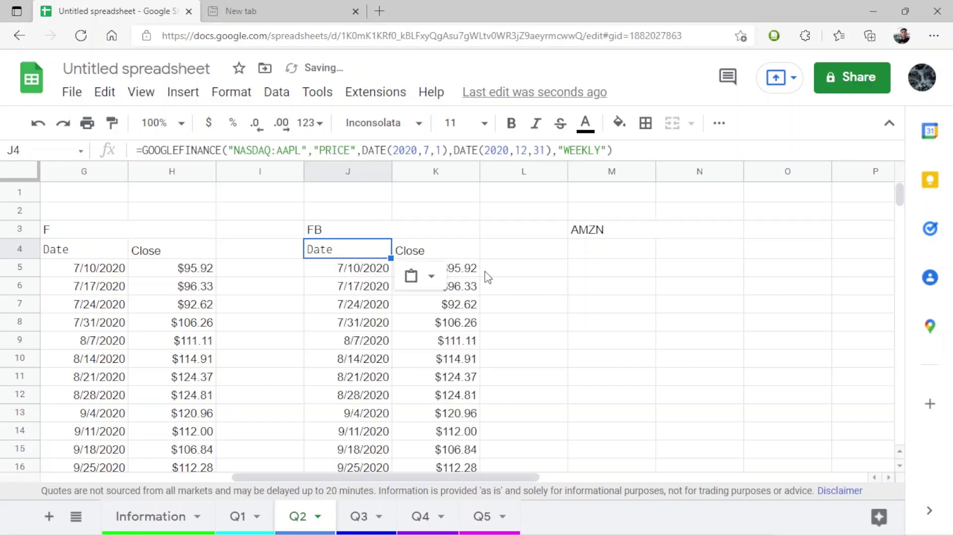
Step: Paste the copied AAPL formula into M4 beneath the AMZN heading
click(590, 257)
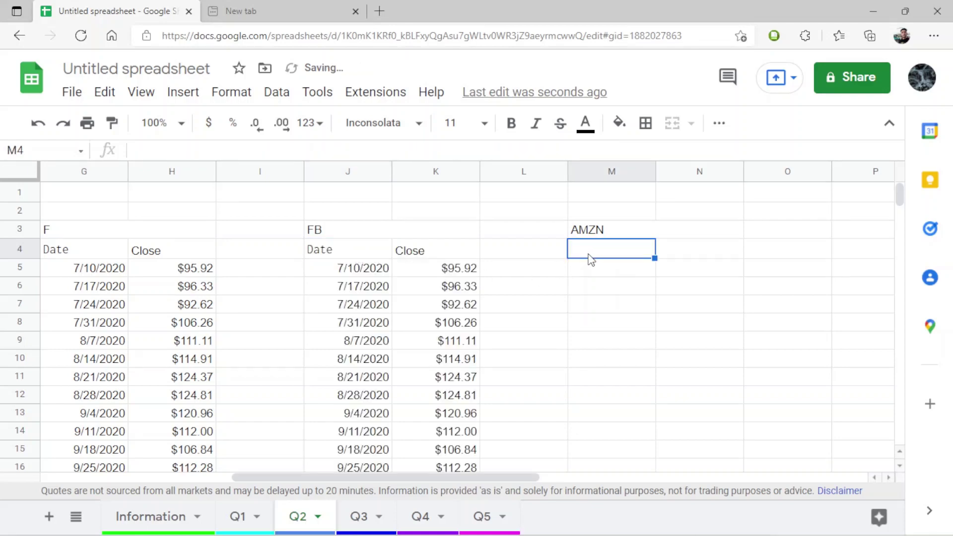
key(ctrl+v)
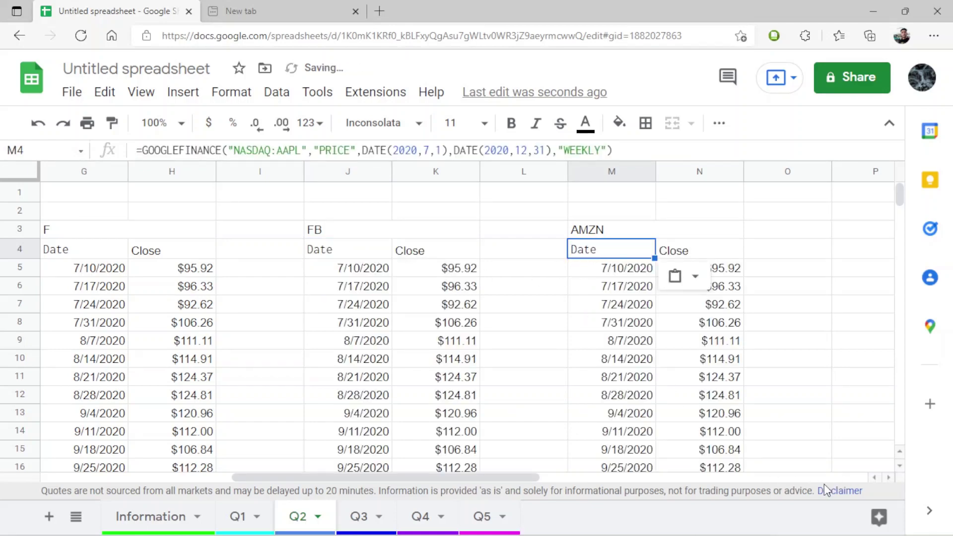
Step: Change the ticker in the D4 formula beneath the GOOG heading to "NASDAQ:GOOG"
click(873, 477)
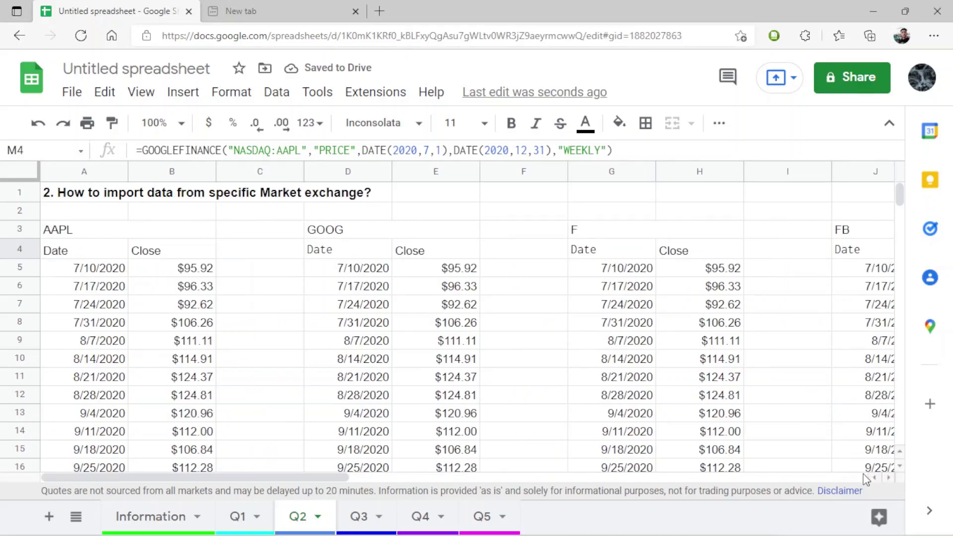
click(350, 252)
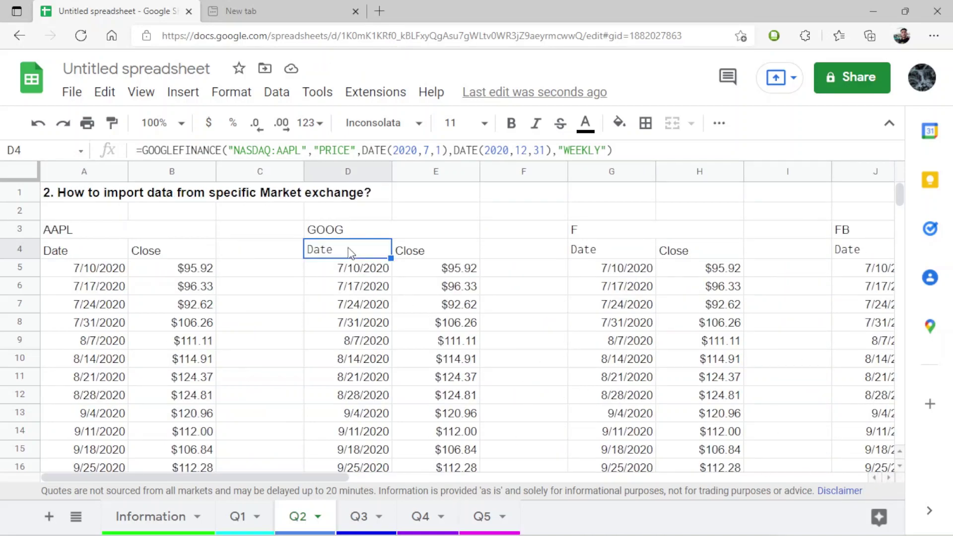
click(301, 150)
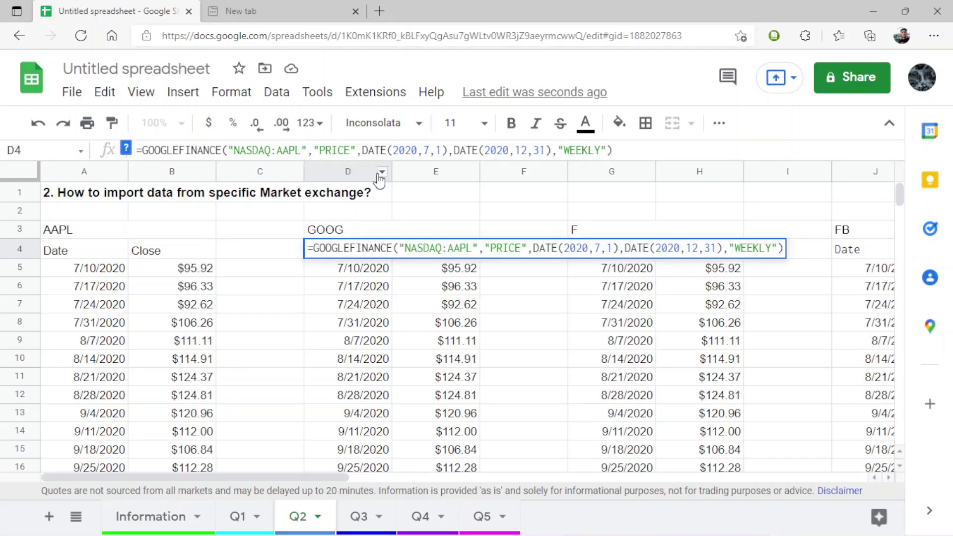
key(BackSpace)
key(BackSpace)
key(BackSpace)
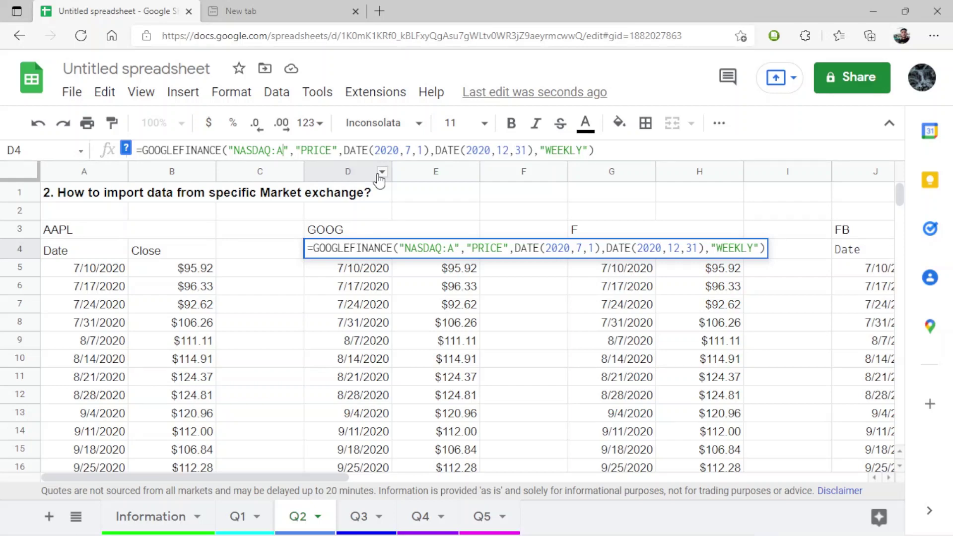
key(BackSpace)
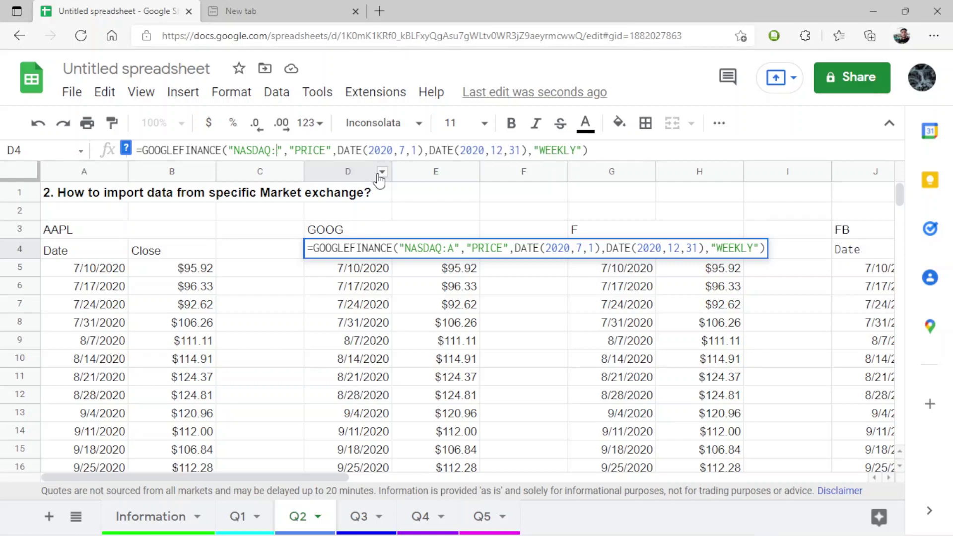
text(GOOG)
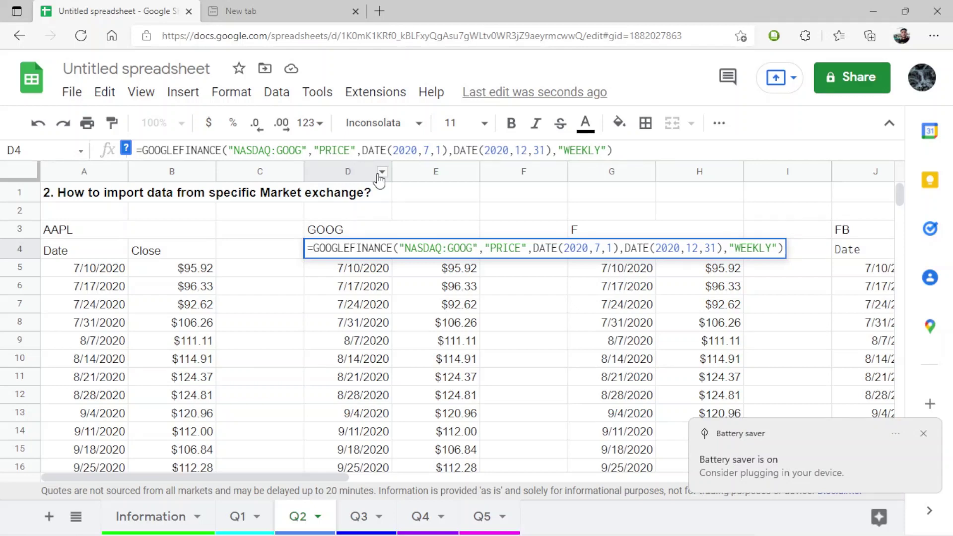
key(Return)
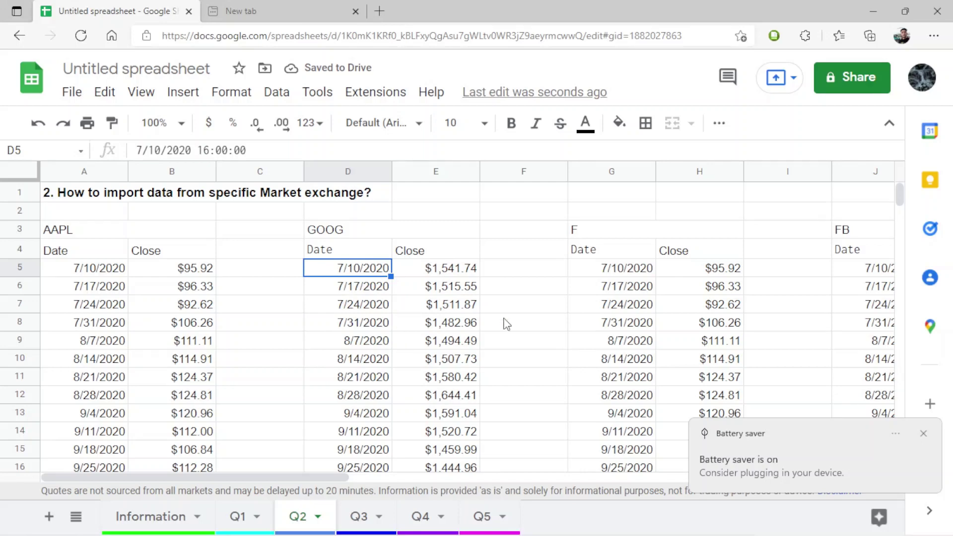
Step: Replace the exchange and ticker in the G4 formula beneath the F heading with "NYSE:F"
click(612, 252)
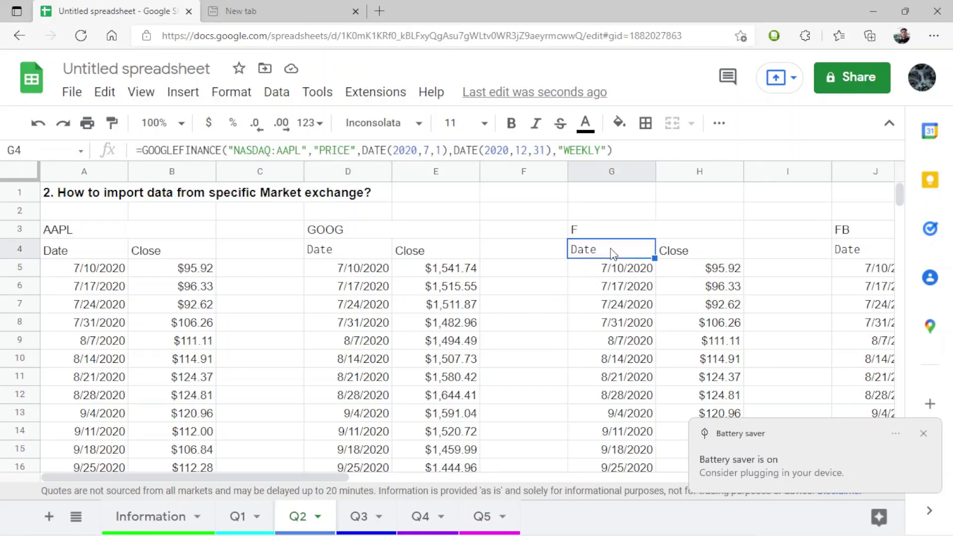
double_click(612, 251)
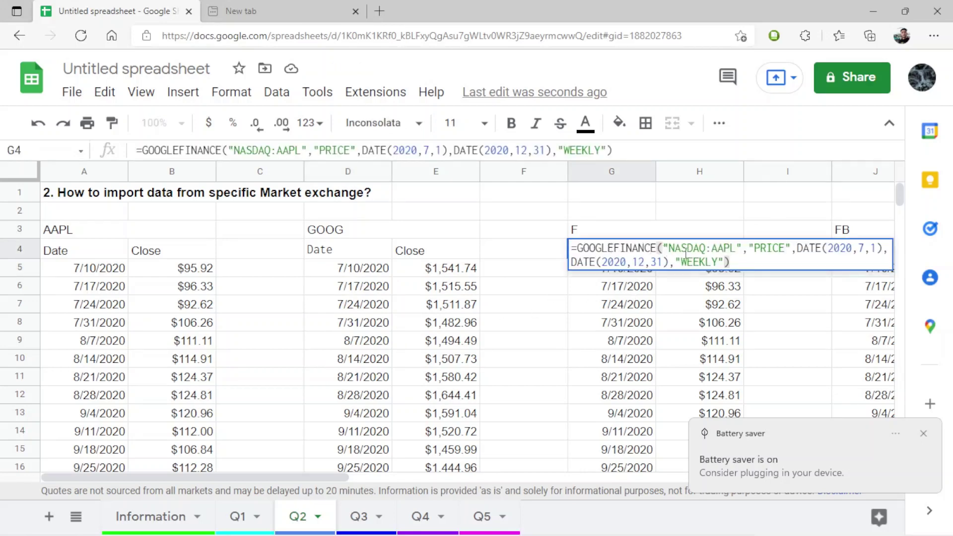
click(735, 247)
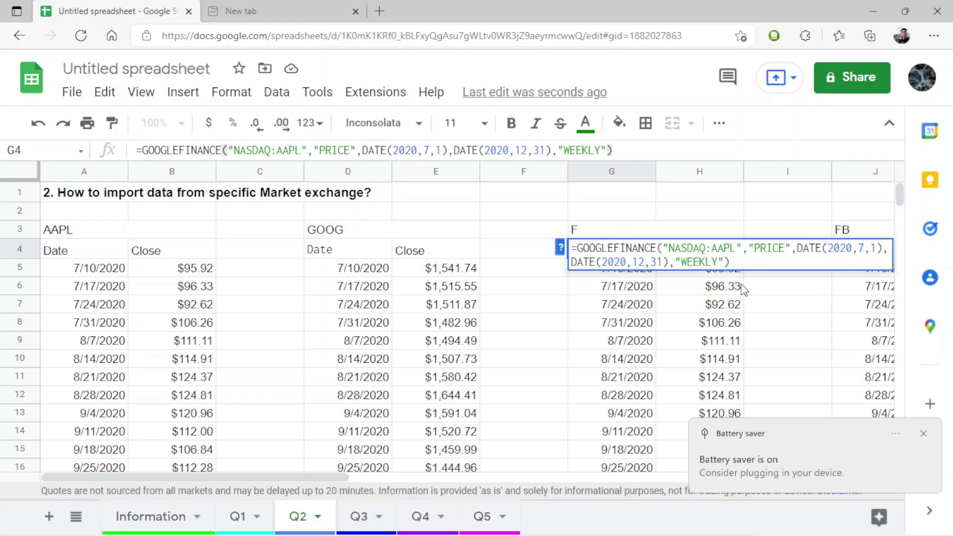
key(BackSpace)
key(BackSpace)
key(BackSpace)
key(BackSpace)
key(BackSpace)
key(BackSpace)
key(BackSpace)
key(BackSpace)
key(BackSpace)
key(BackSpace)
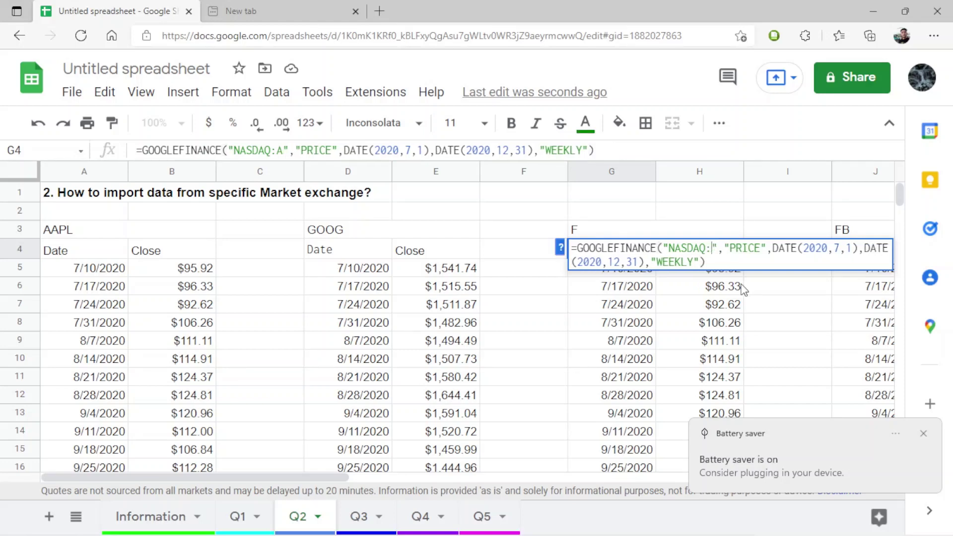
key(BackSpace)
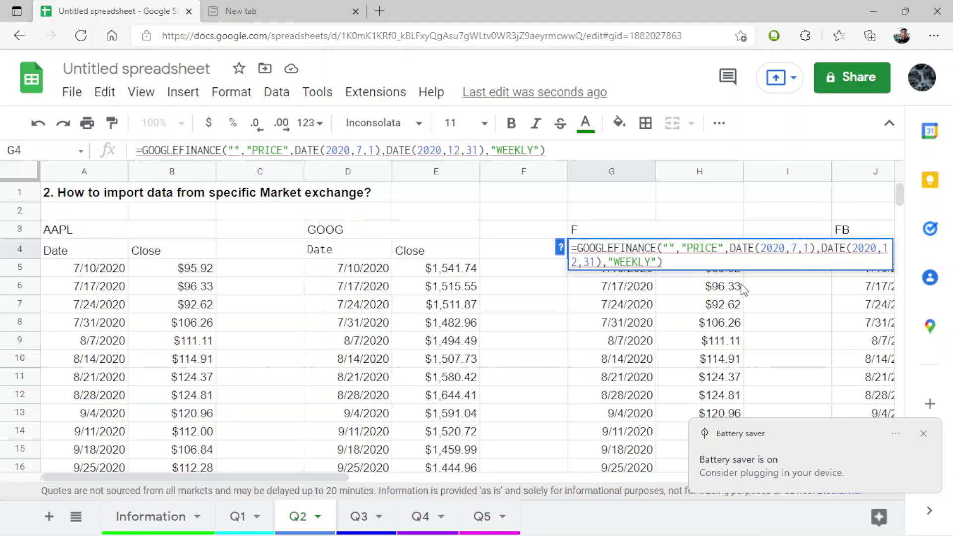
text(NYSE)
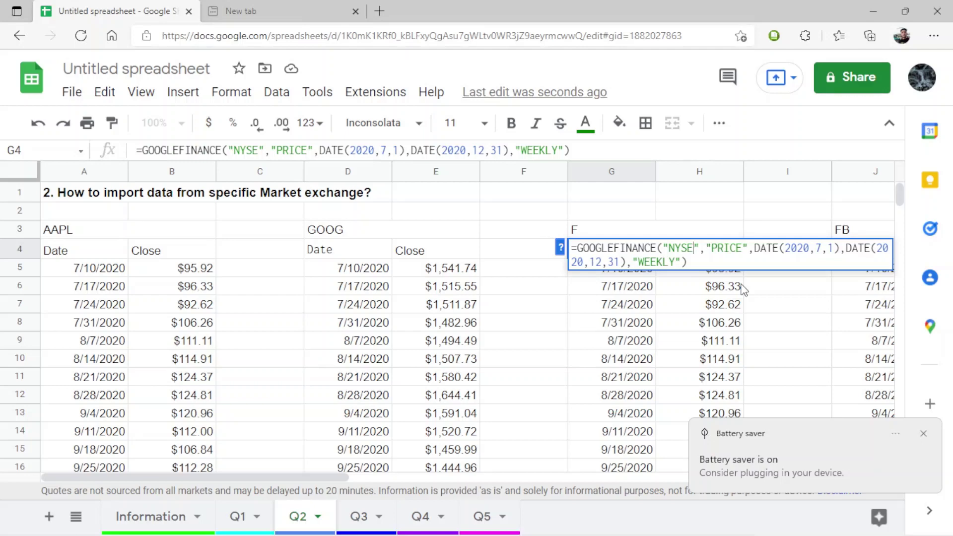
text(:)
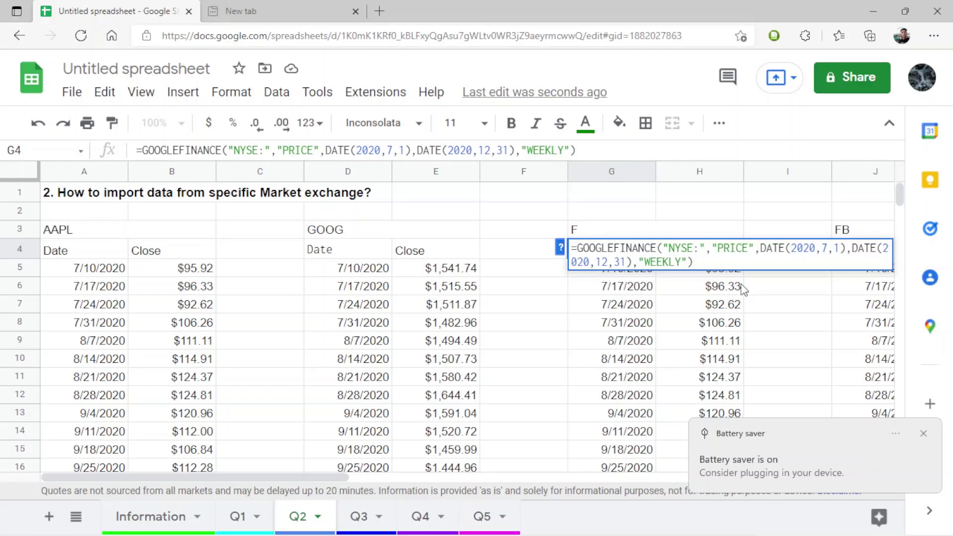
text(F)
key(Return)
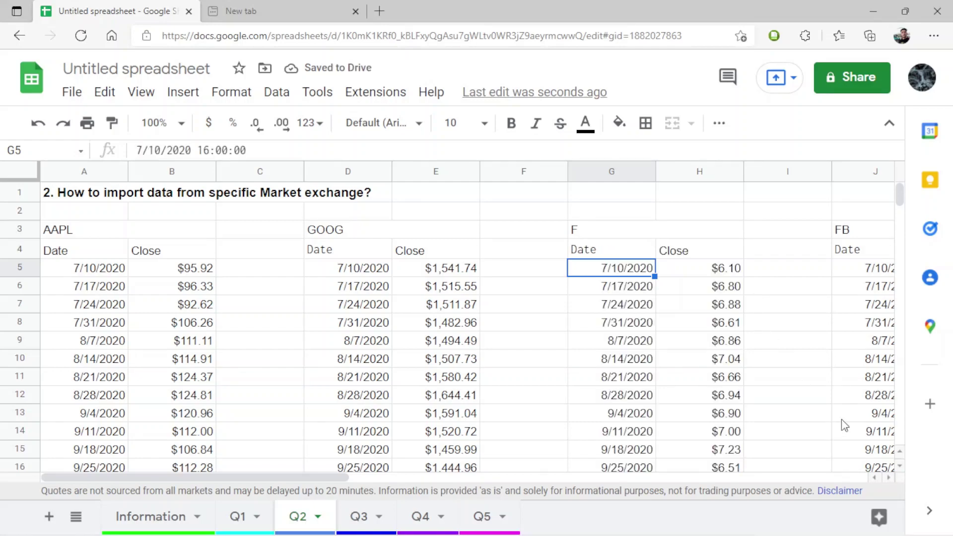
Step: Change the ticker in the J4 formula beneath the FB heading to "NASDAQ:FB"
click(888, 478)
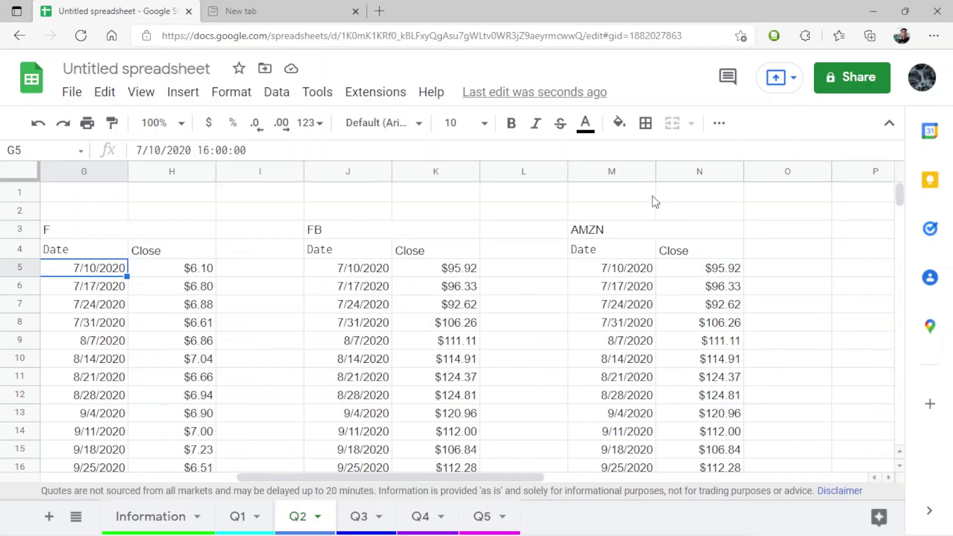
click(361, 249)
click(301, 150)
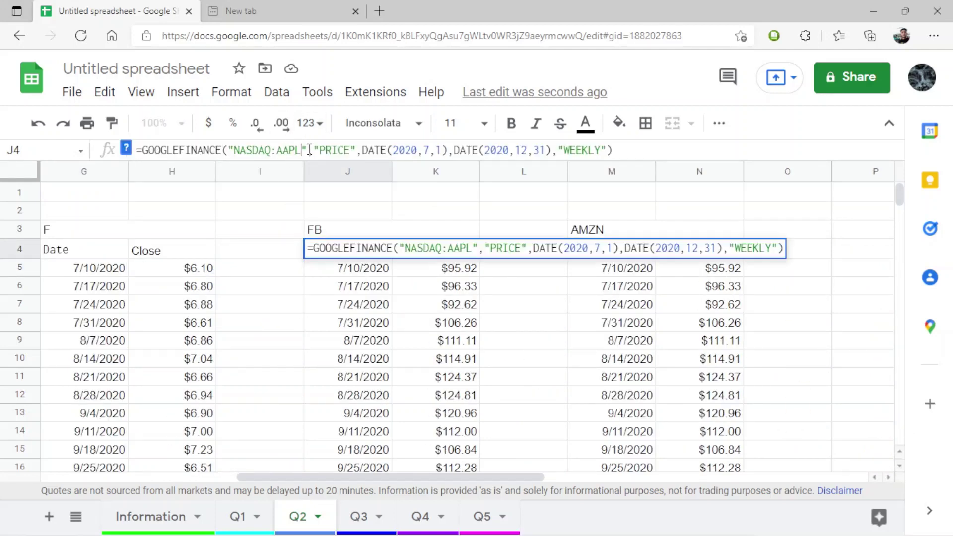
key(BackSpace)
key(BackSpace)
key(BackSpace)
key(BackSpace)
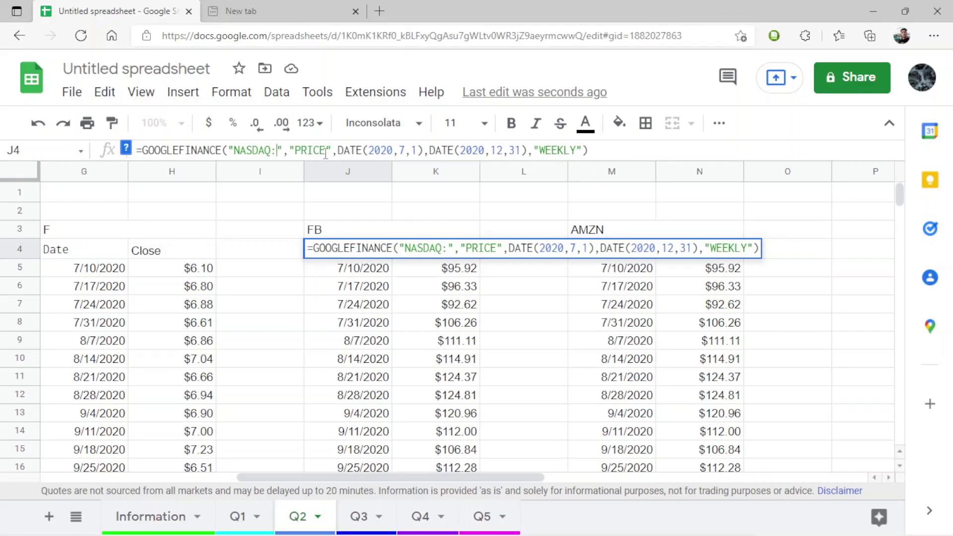
text(FB)
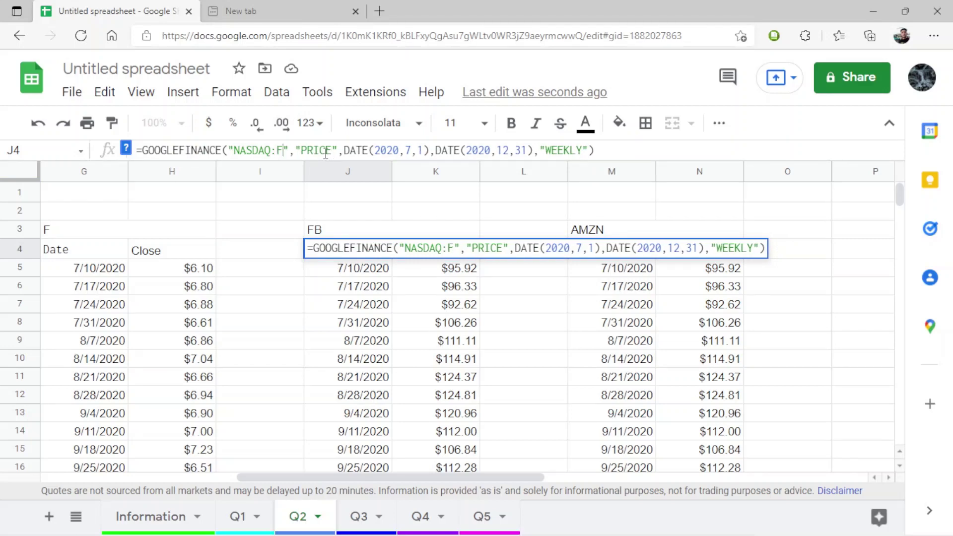
key(Return)
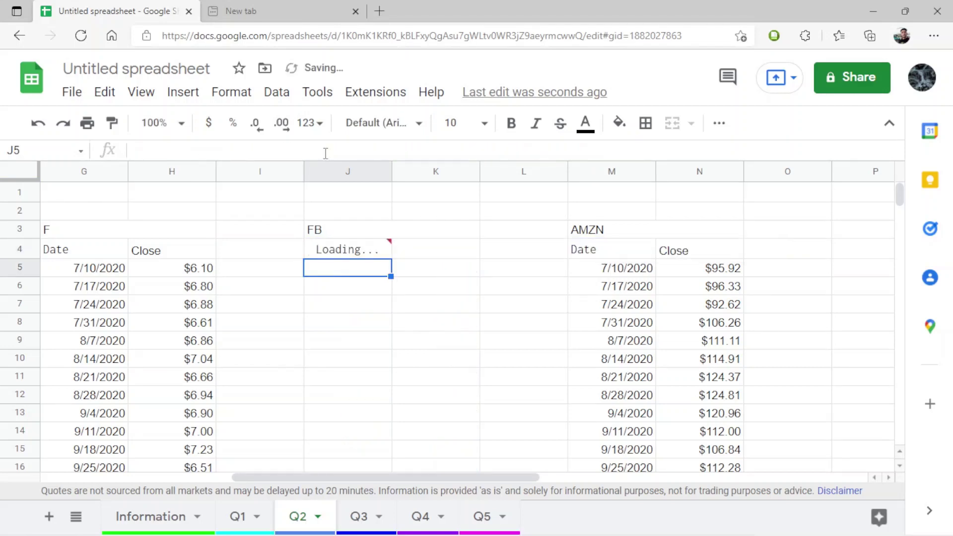
Step: Change the ticker in the M4 formula beneath the AMZN heading to "NASDAQ:AMZN"
click(573, 247)
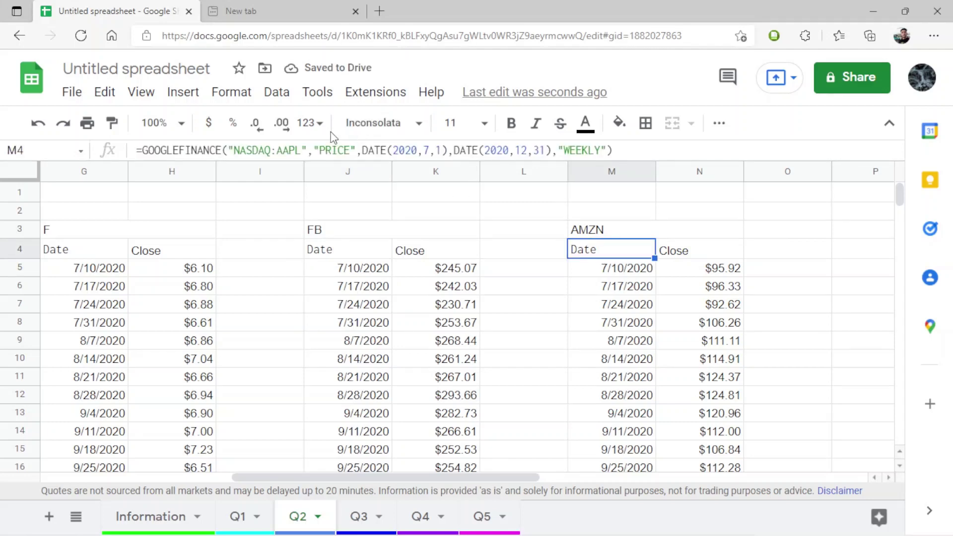
click(302, 150)
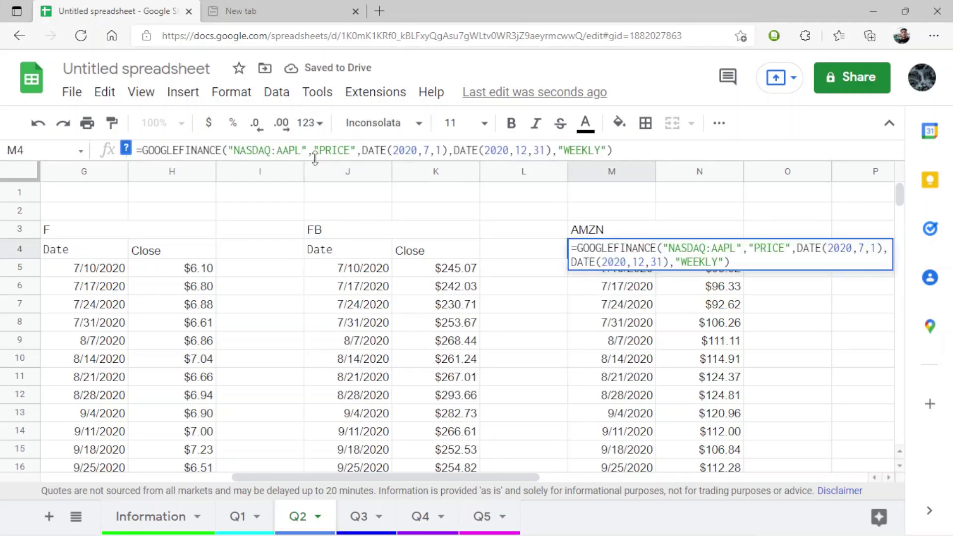
key(BackSpace)
key(BackSpace)
key(BackSpace)
text(M)
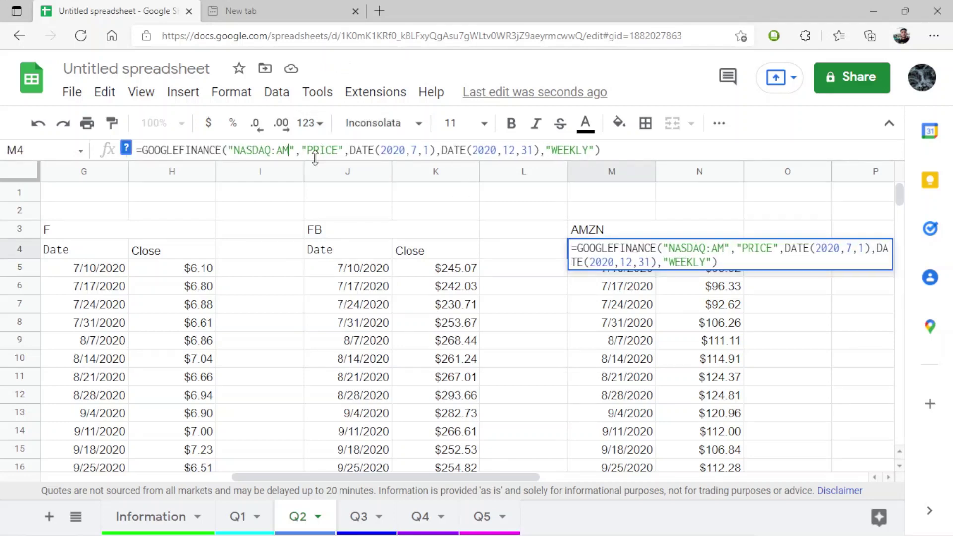
text(ZN)
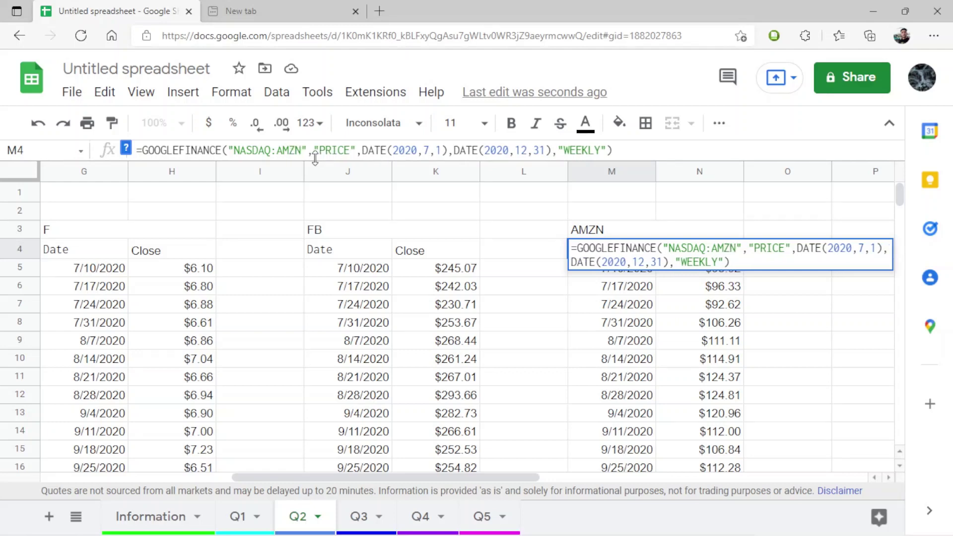
key(Return)
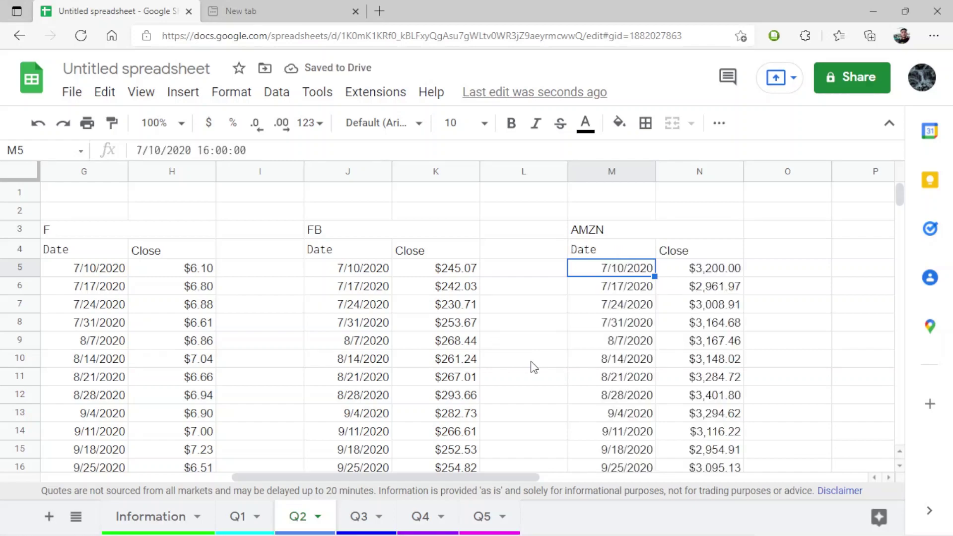
Step: Review the imported price columns across the Q2 sheet, and view the headings on the Q3 sheet
scroll(869, 485, left, 6)
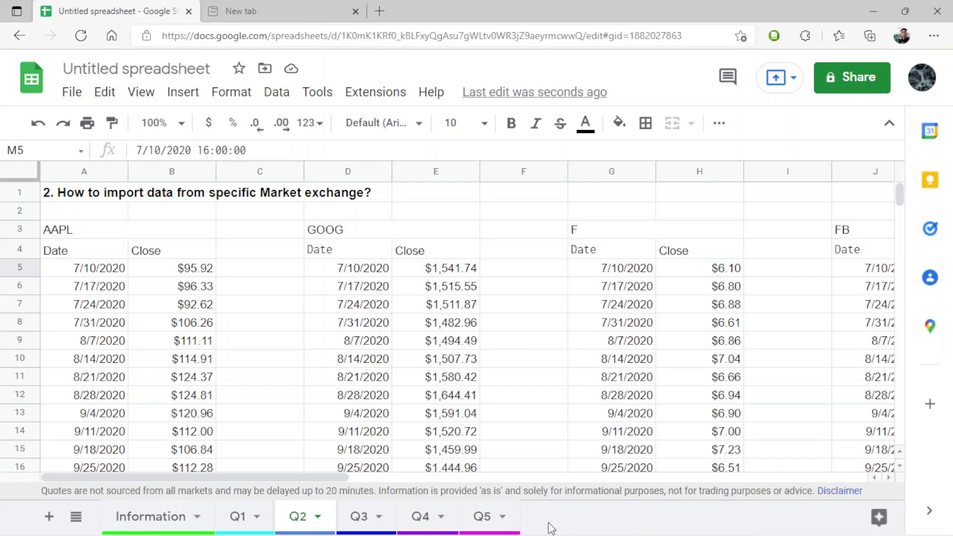
mouse_move(552, 533)
click(887, 476)
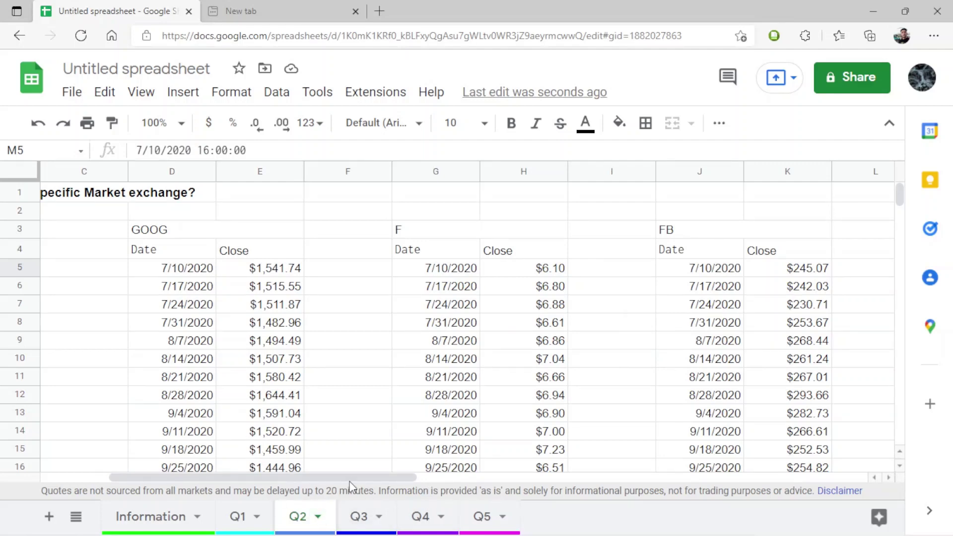
click(358, 516)
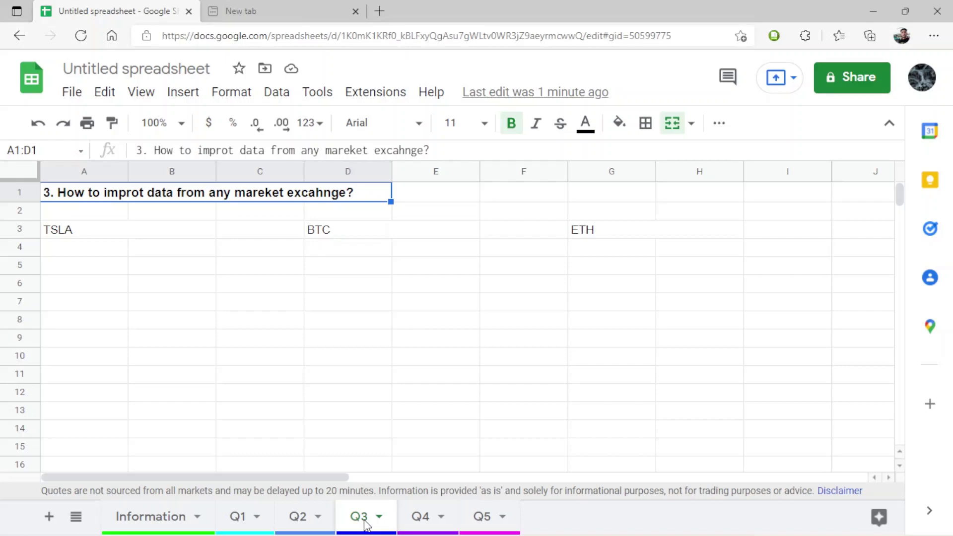
Step: Copy the GOOGLEFINANCE formula from D4 on Q2 into A4, D4 and G4 on Q3, beneath the TSLA, BTC and ETH headings
click(298, 516)
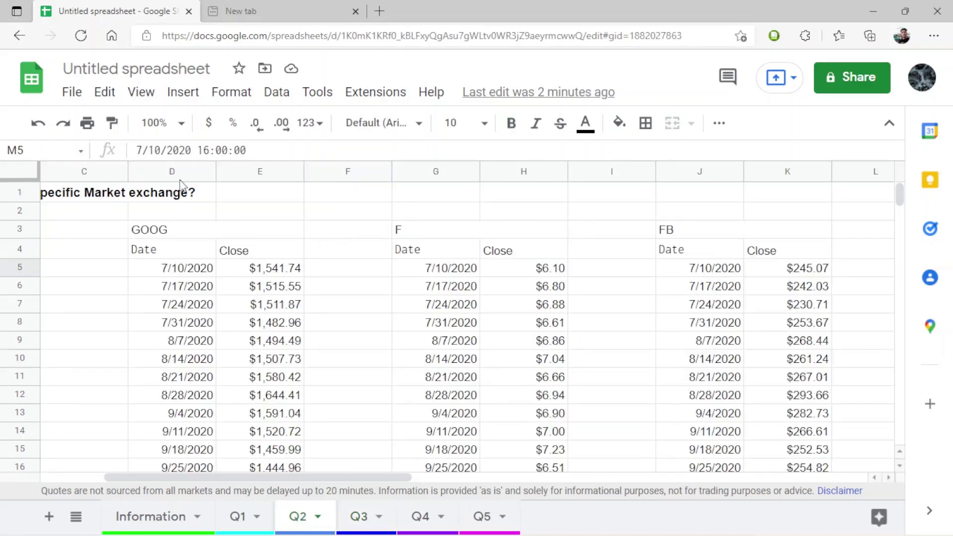
click(166, 253)
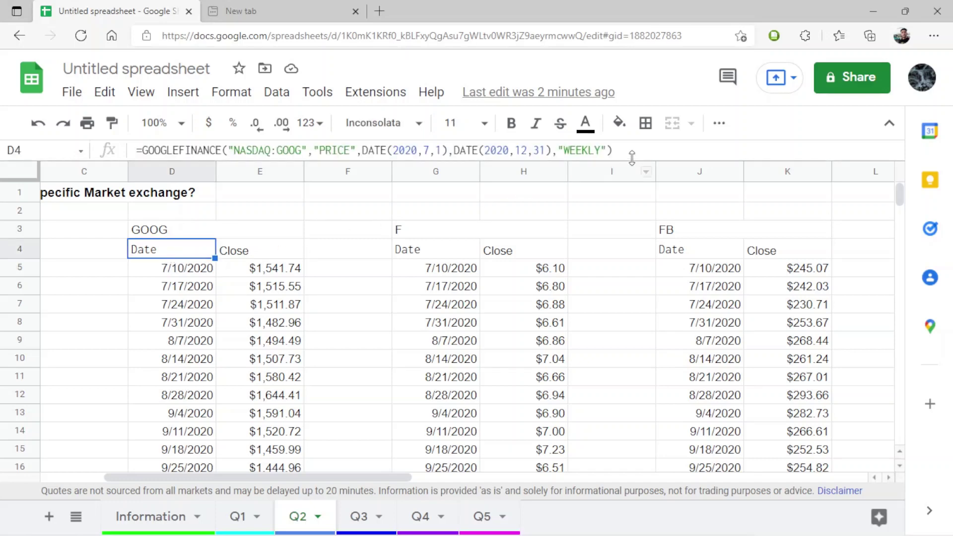
drag(619, 151, 92, 114)
key(ctrl+c)
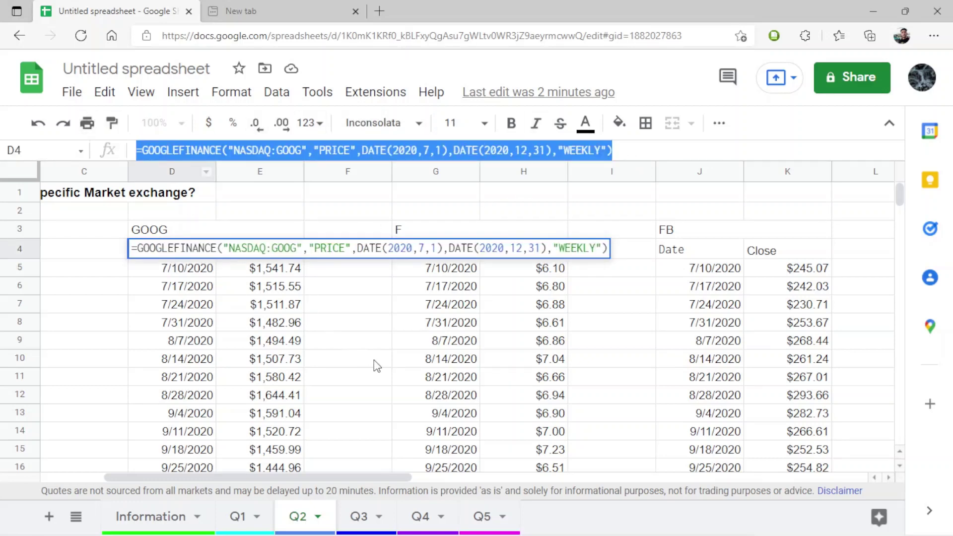
click(364, 520)
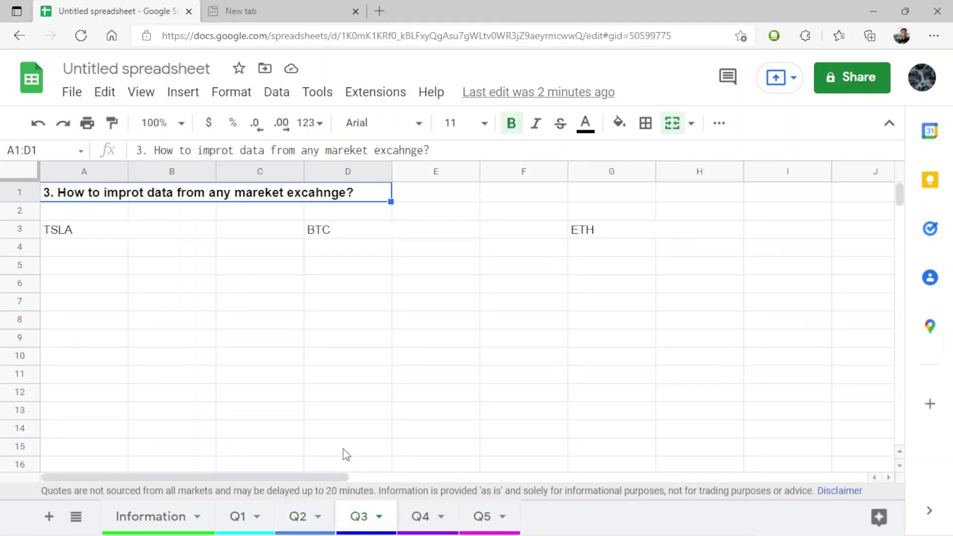
click(82, 250)
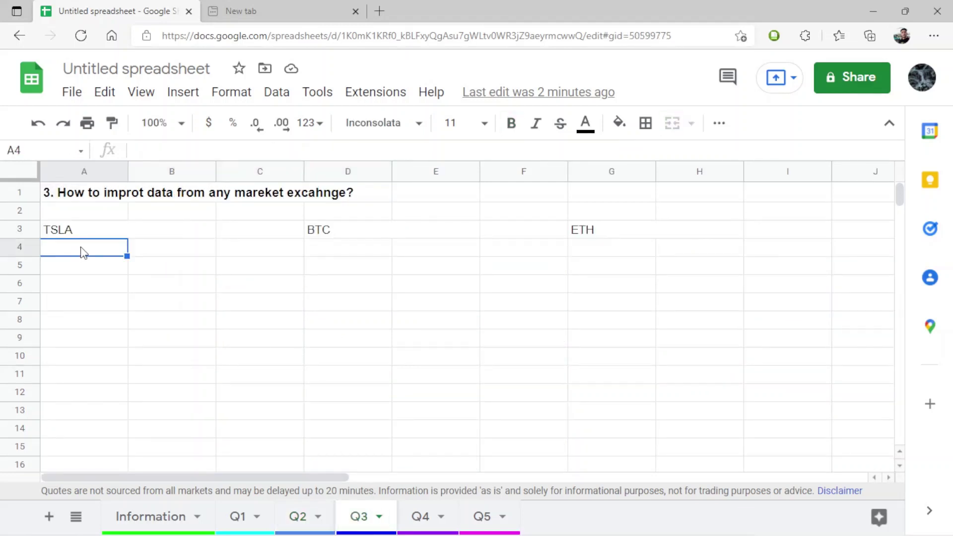
key(ctrl+v)
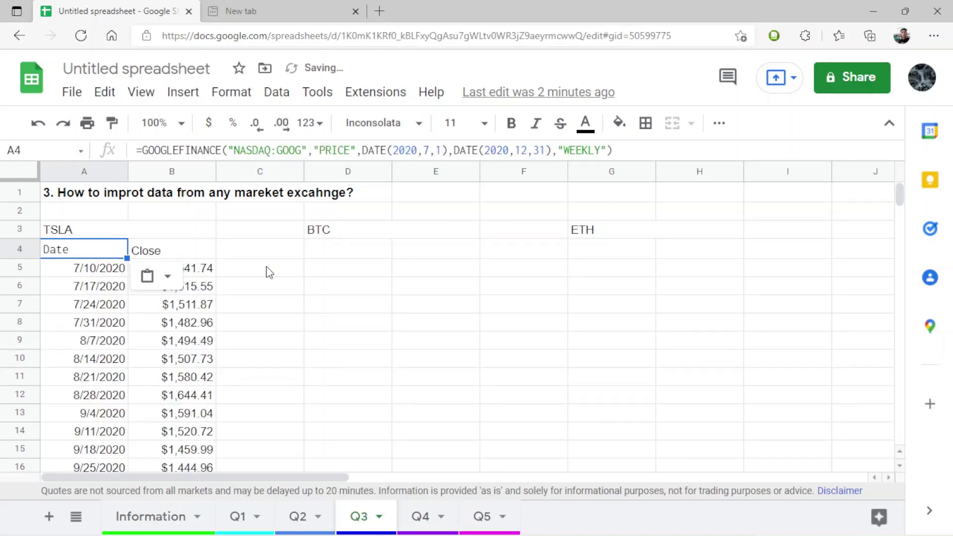
click(333, 258)
key(ctrl+v)
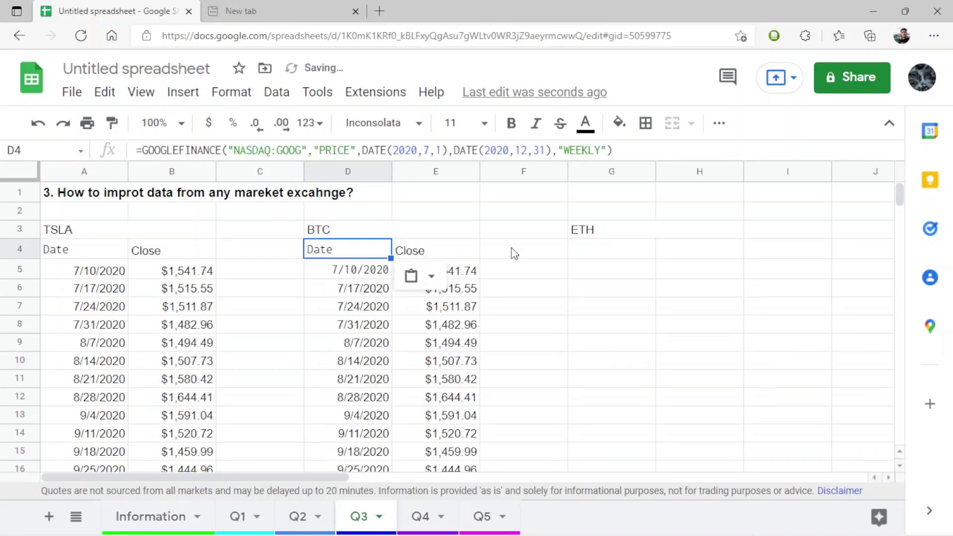
click(610, 252)
key(ctrl+v)
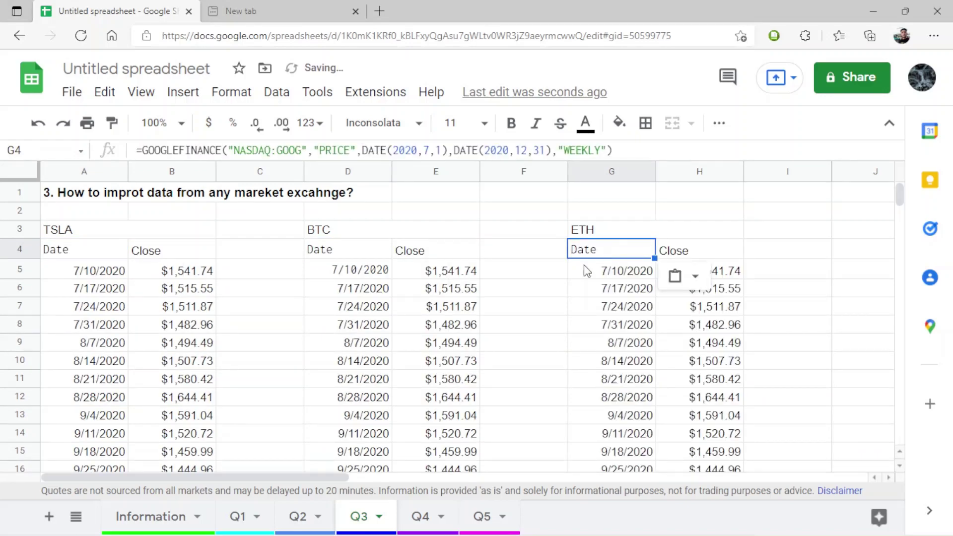
Step: Replace the exchange and ticker in the A4 formula beneath the TSLA heading with "TSLA" alone
click(101, 250)
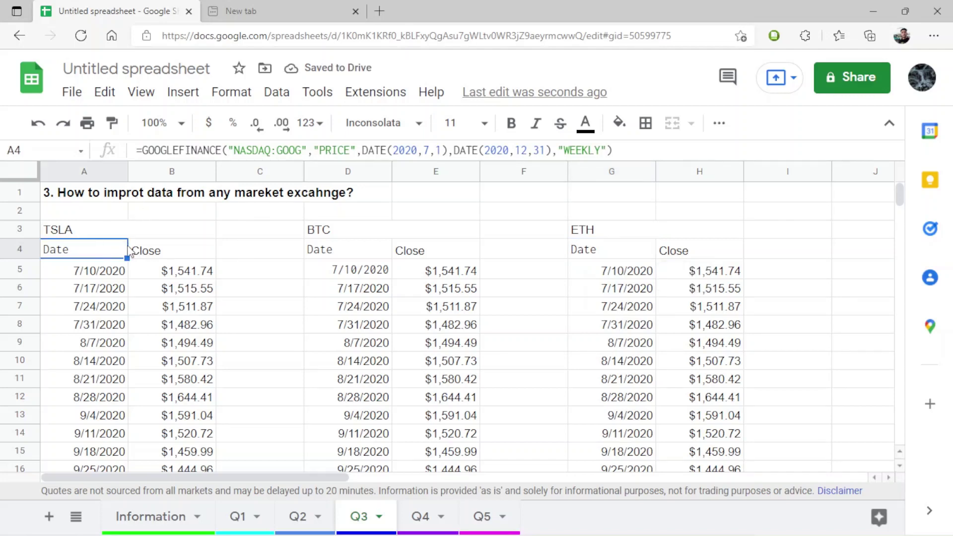
click(304, 150)
key(BackSpace)
key(BackSpace)
key(BackSpace)
key(BackSpace)
key(BackSpace)
key(BackSpace)
key(BackSpace)
key(BackSpace)
key(BackSpace)
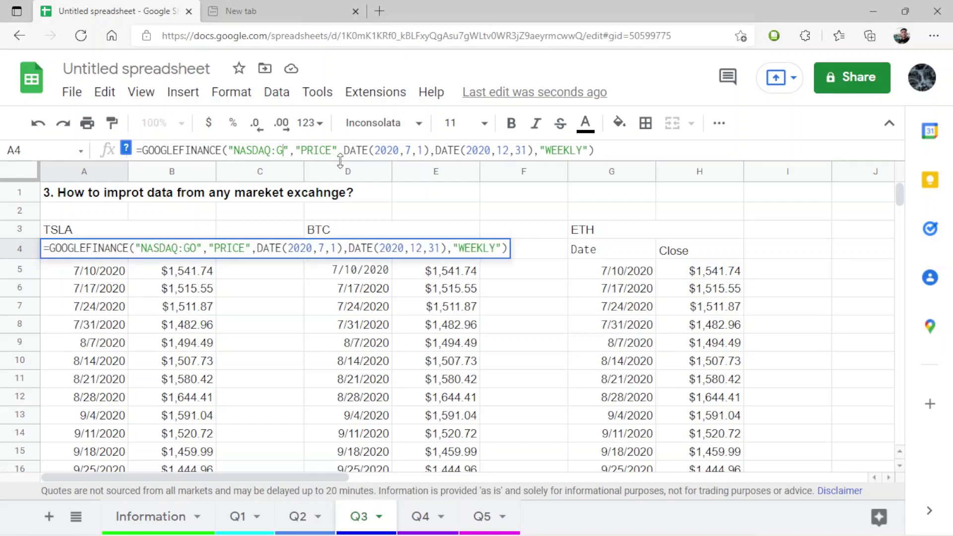
key(BackSpace)
key(BackSpace)
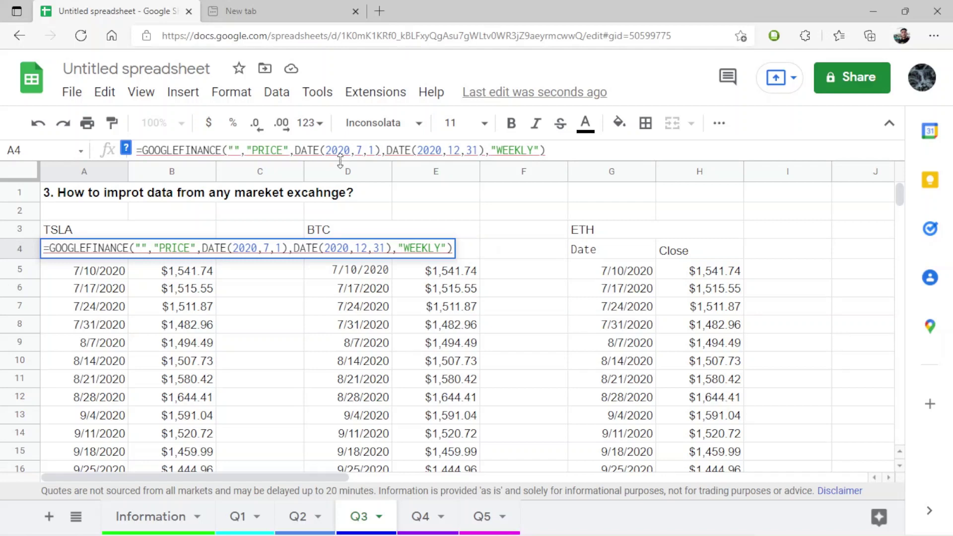
text(TS)
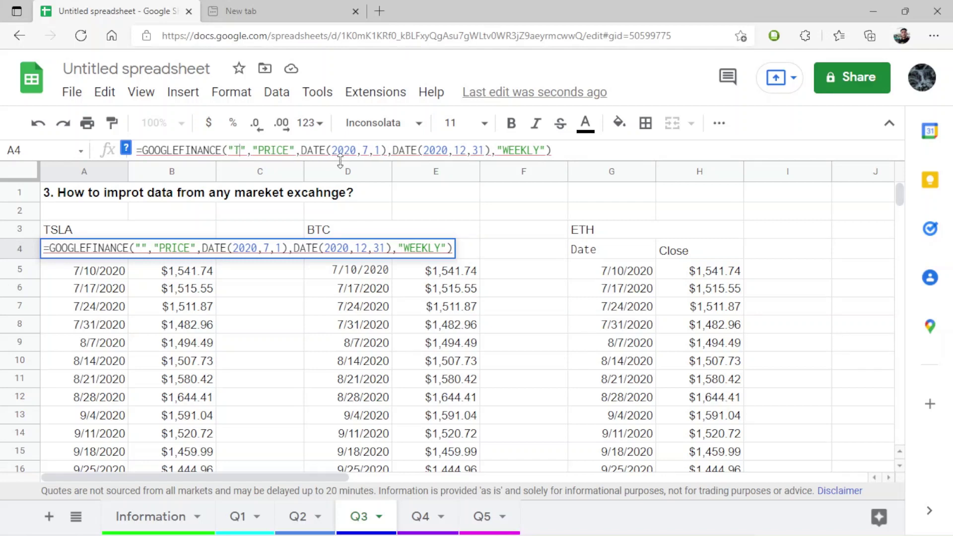
text(LA)
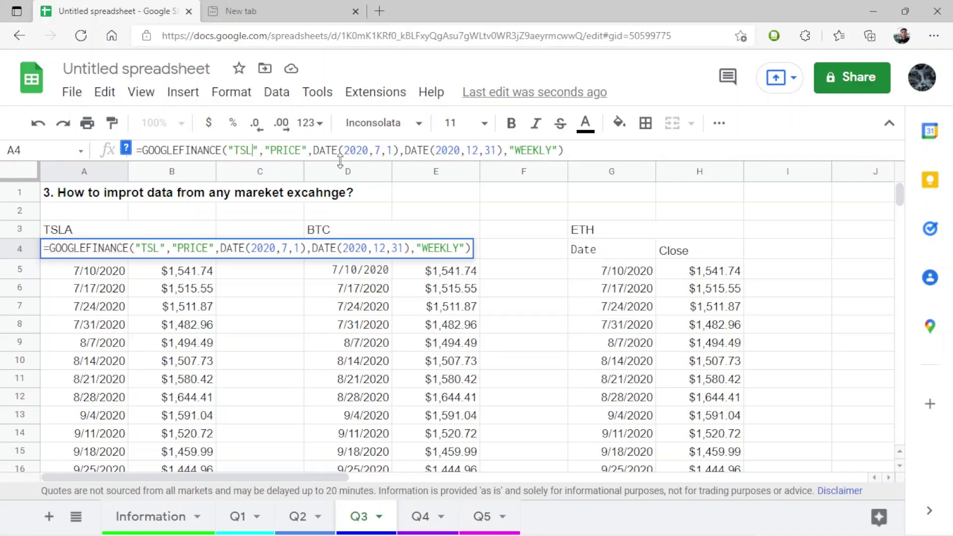
key(Return)
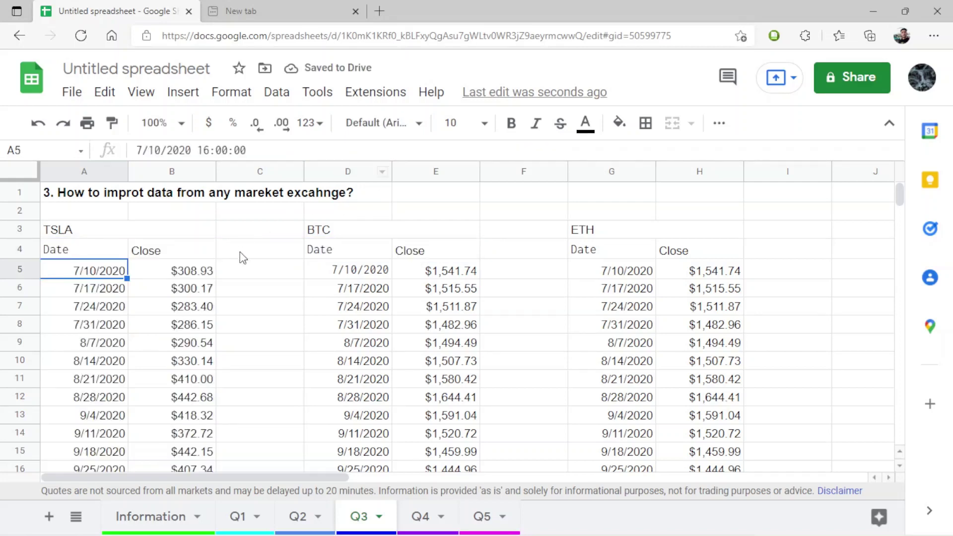
Step: Replace the exchange and ticker in the D4 formula beneath the BTC heading with "BTC" alone
click(349, 255)
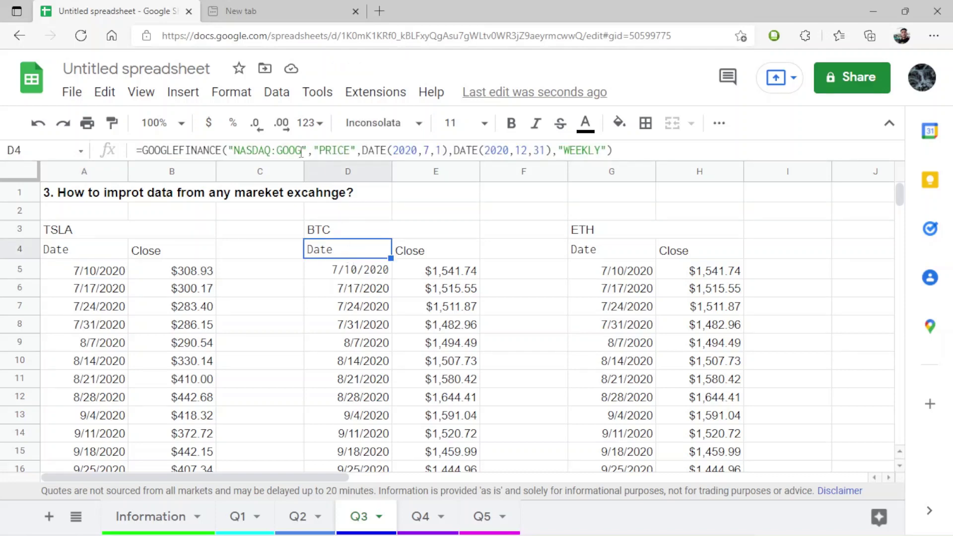
click(302, 150)
key(BackSpace)
key(BackSpace)
key(BackSpace)
key(BackSpace)
key(BackSpace)
key(BackSpace)
key(BackSpace)
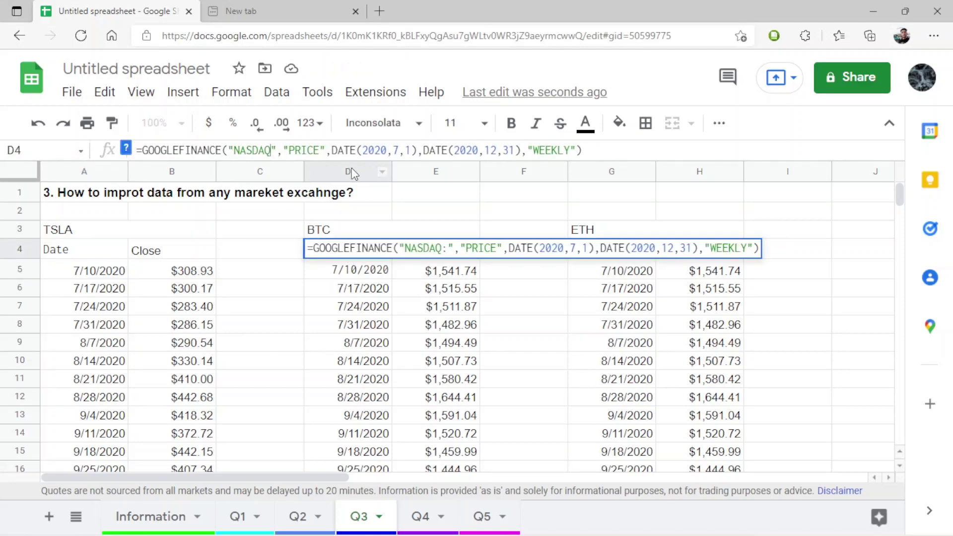
key(BackSpace)
key(BackSpace)
key(BackSpace)
key(BackSpace)
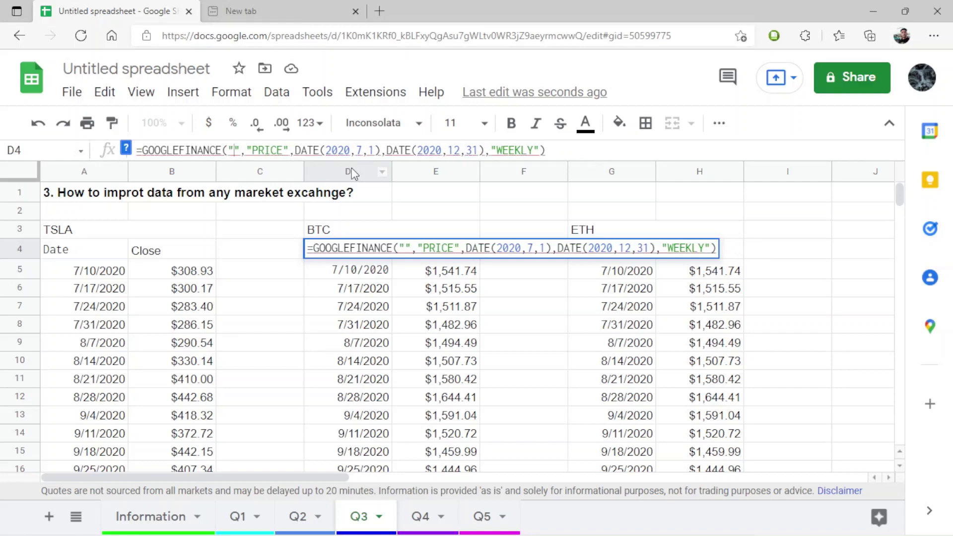
text(BT)
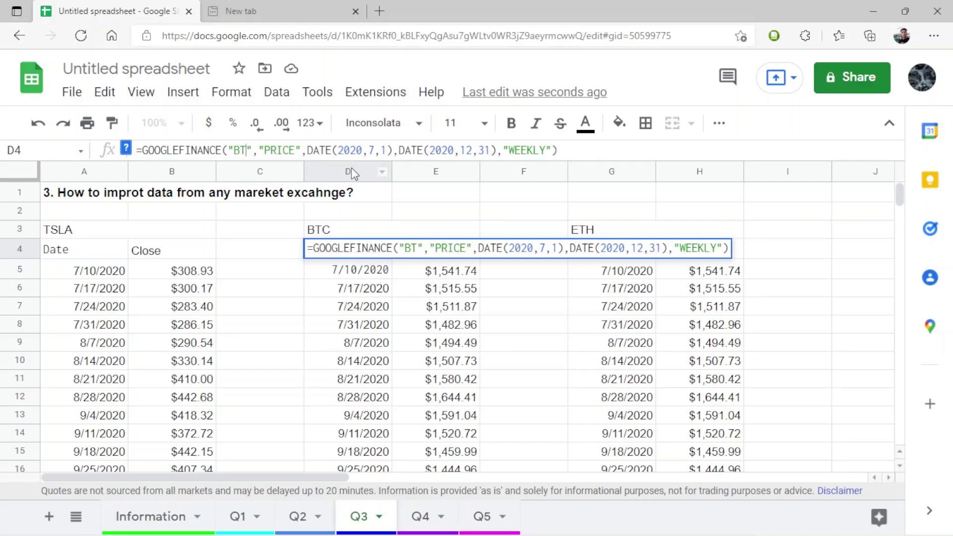
text(C)
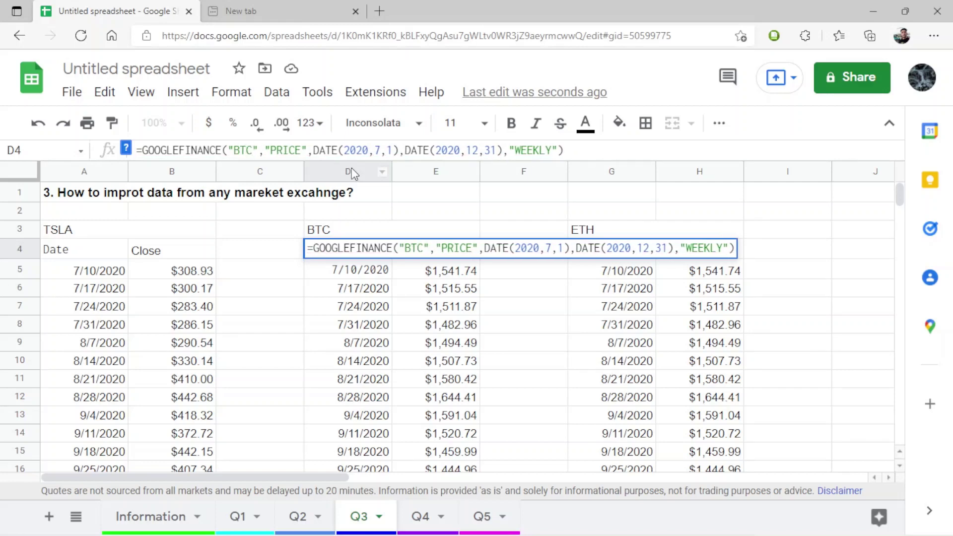
key(Return)
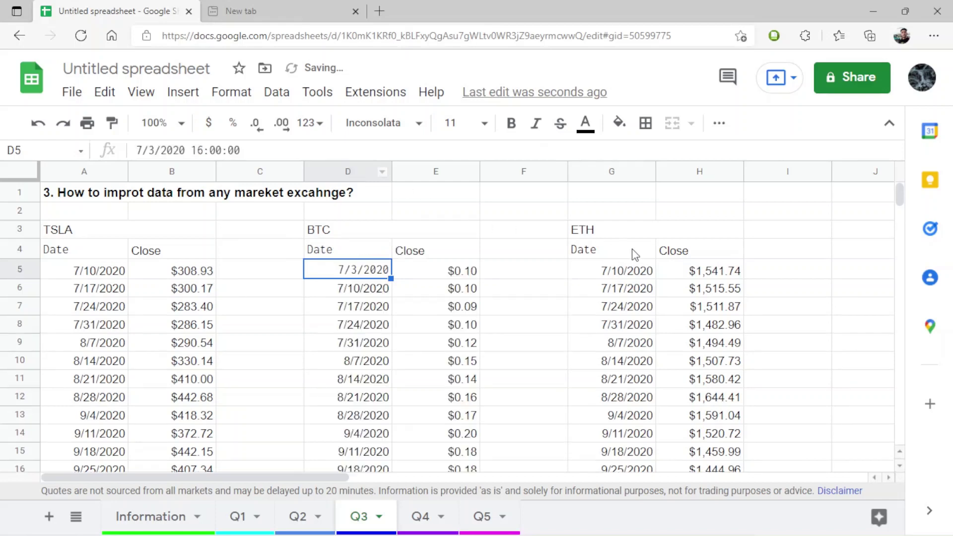
Step: Replace the exchange and ticker in the G4 formula beneath the ETH heading with "ETH" alone
click(635, 254)
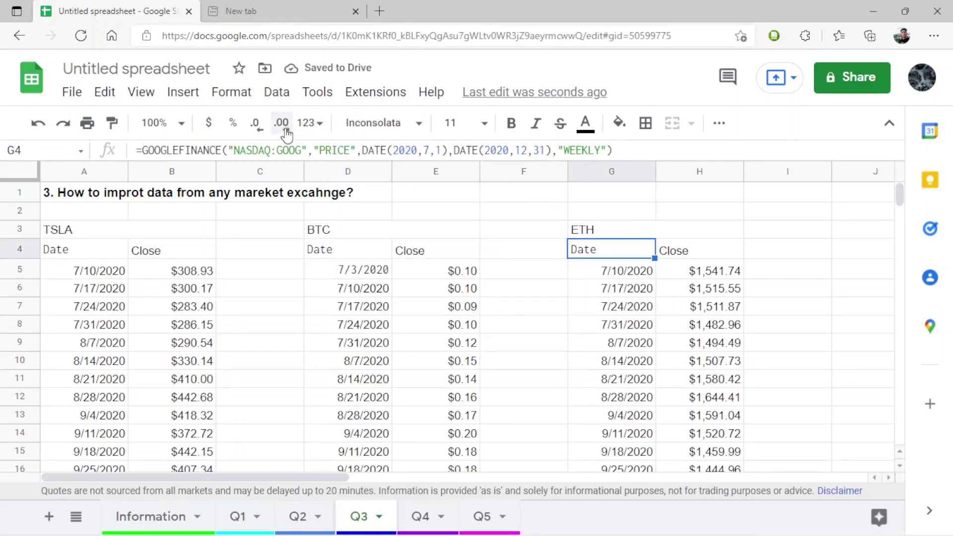
click(326, 149)
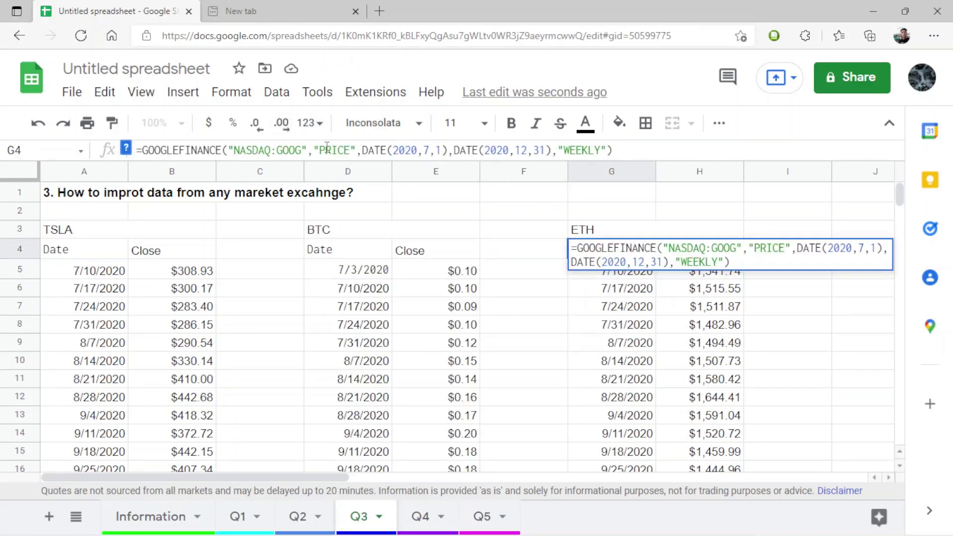
key(BackSpace)
key(BackSpace)
key(BackSpace)
key(BackSpace)
key(BackSpace)
key(BackSpace)
key(BackSpace)
key(BackSpace)
key(BackSpace)
key(BackSpace)
key(BackSpace)
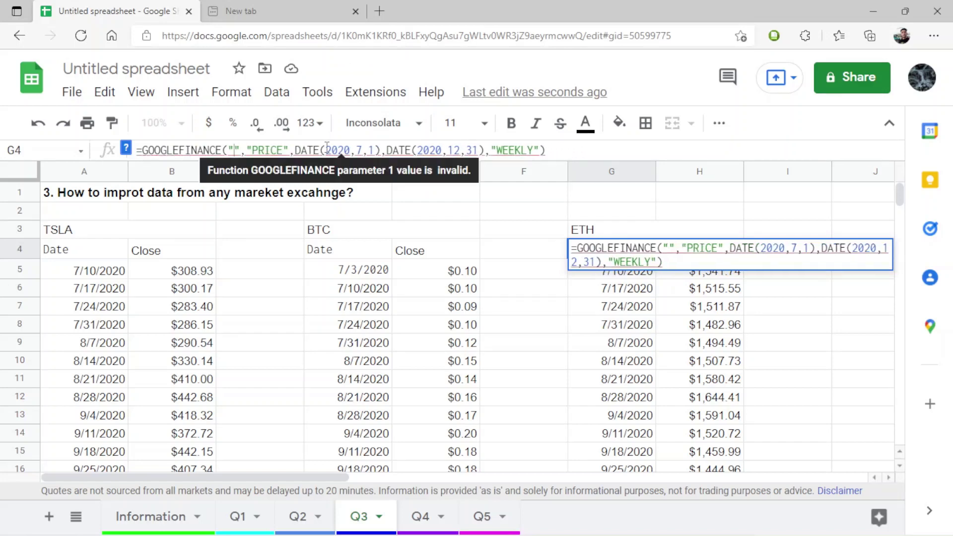
text(ETH)
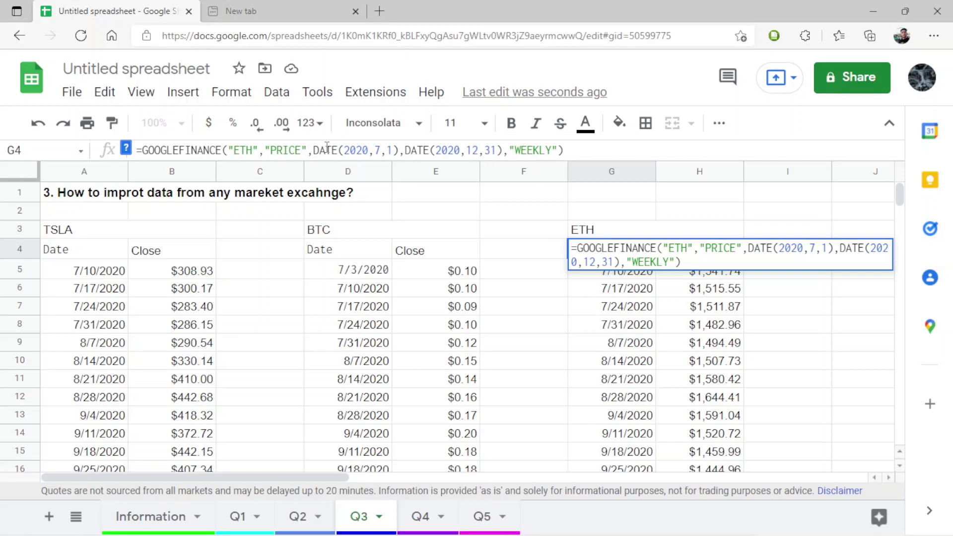
key(Return)
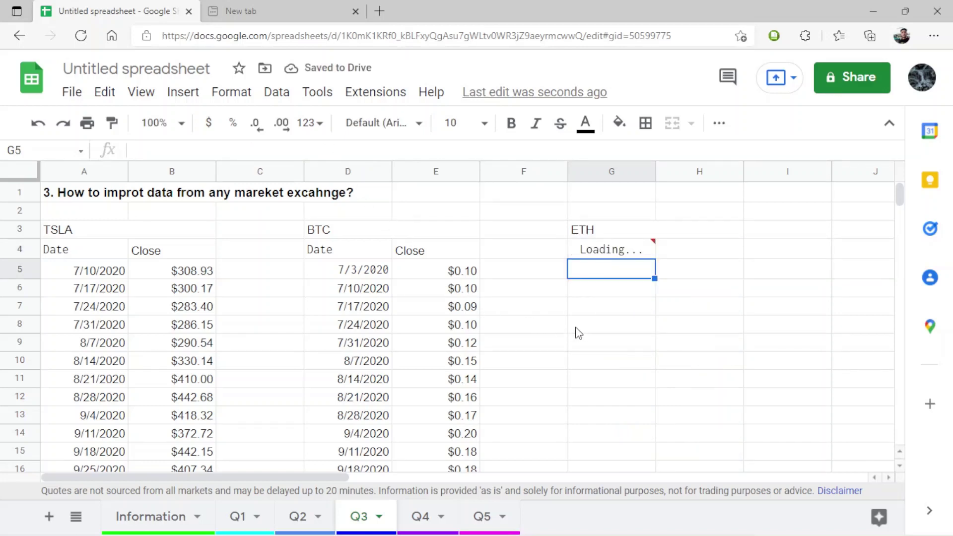
Step: Examine the imported BTC and ETH closing prices on Q3, and view the headings on the Q4 sheet
click(698, 274)
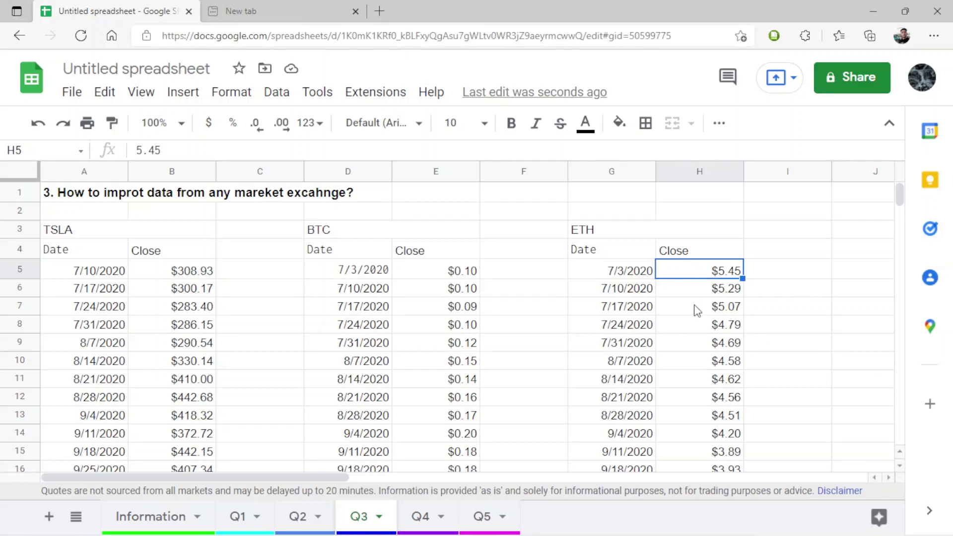
click(430, 273)
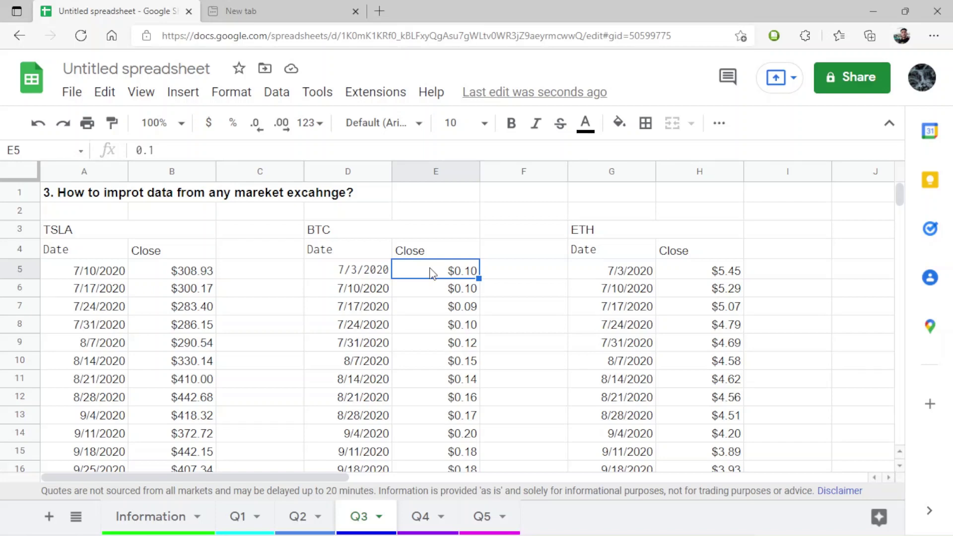
click(431, 307)
click(439, 342)
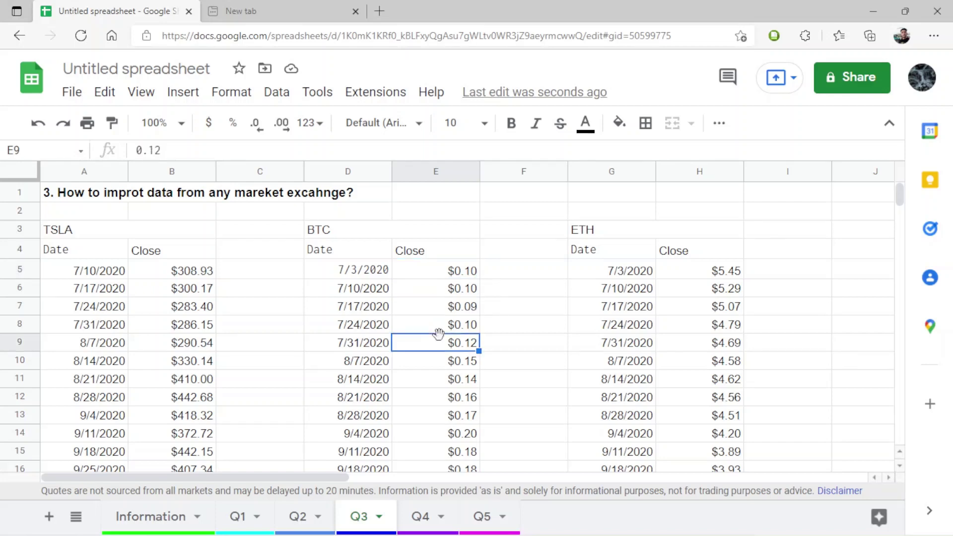
click(716, 343)
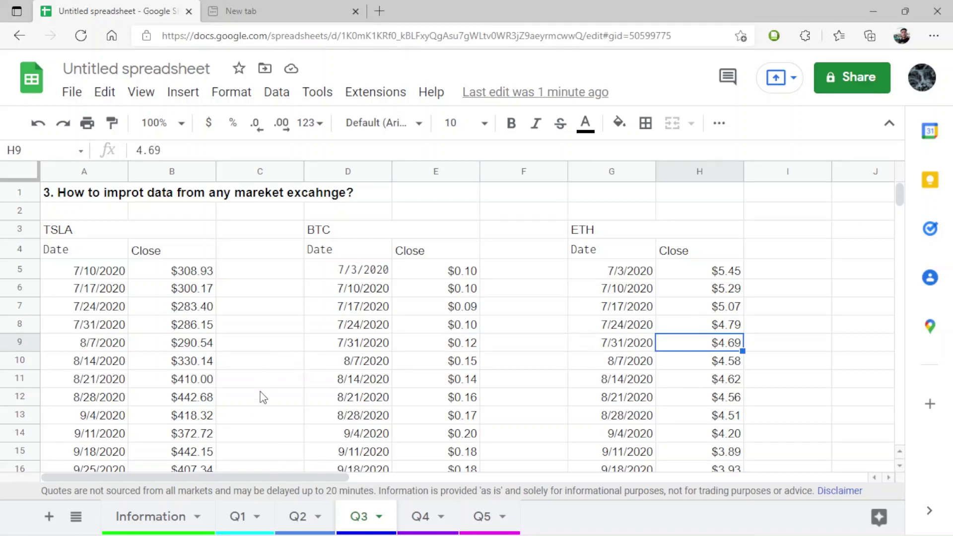
click(420, 517)
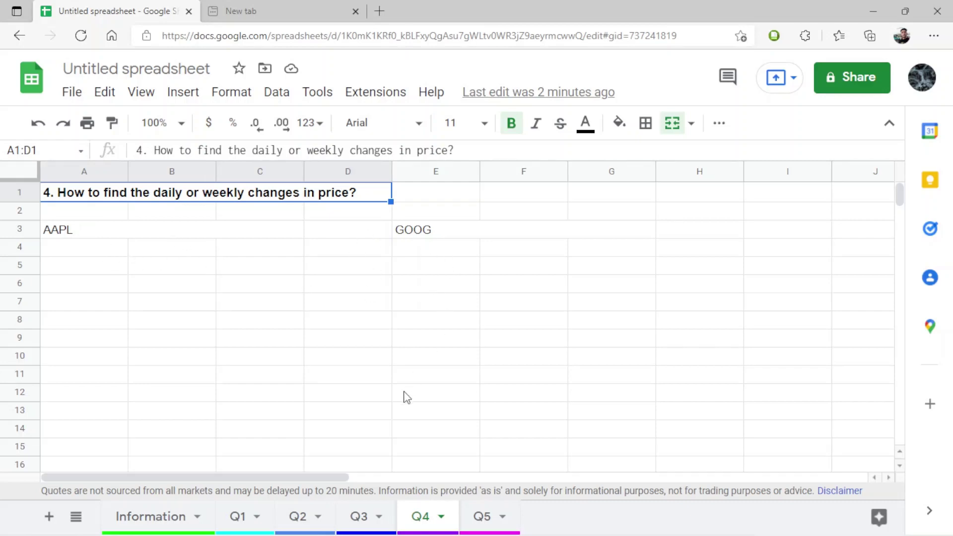
Step: Copy the GOOGLEFINANCE formula from D4 on Q2 into A4 and E4 on Q4, beneath the AAPL and GOOG headings
click(297, 518)
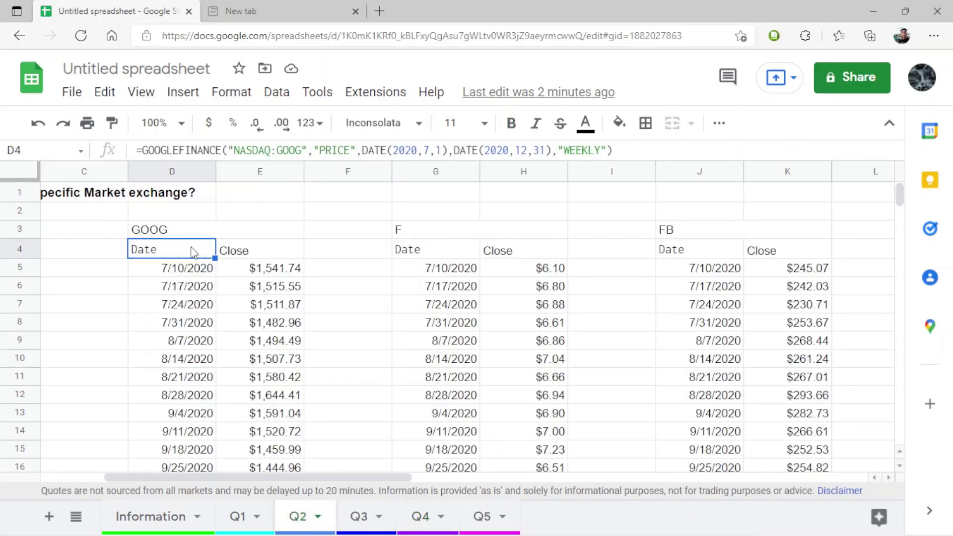
drag(620, 148, 130, 138)
key(ctrl+c)
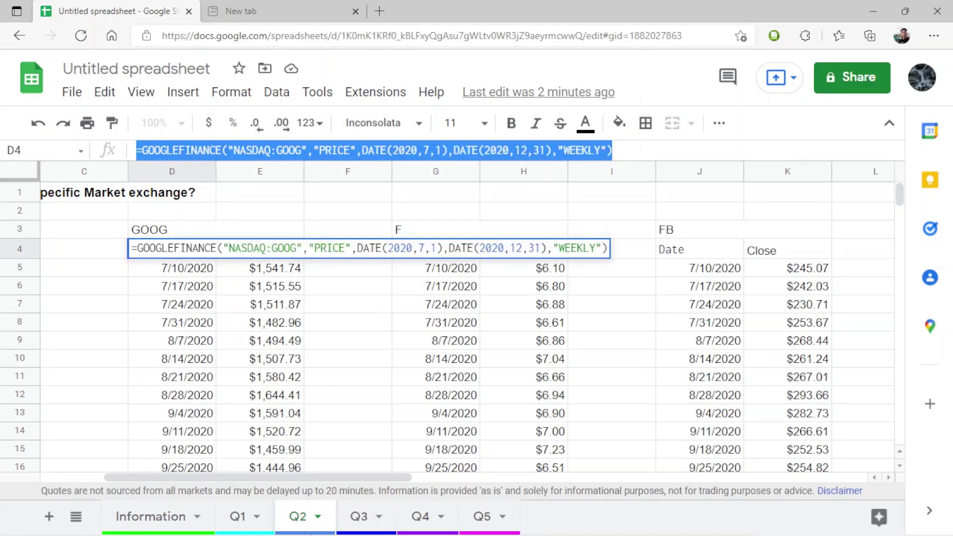
click(418, 520)
click(117, 251)
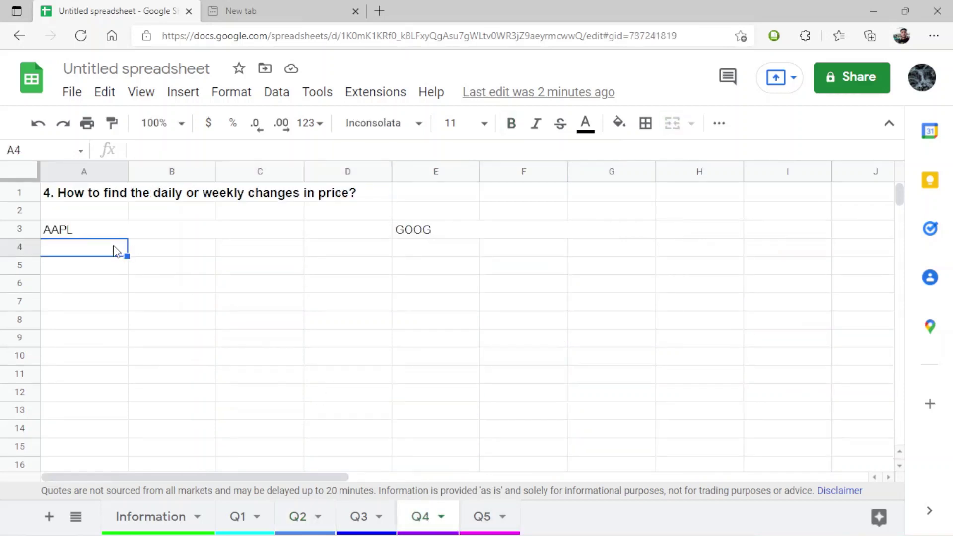
key(ctrl+v)
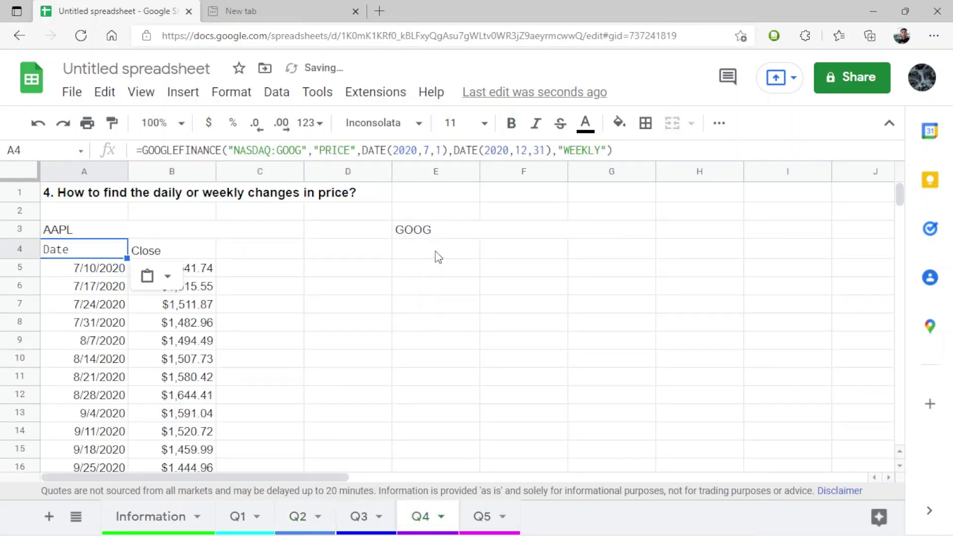
click(438, 254)
key(ctrl+v)
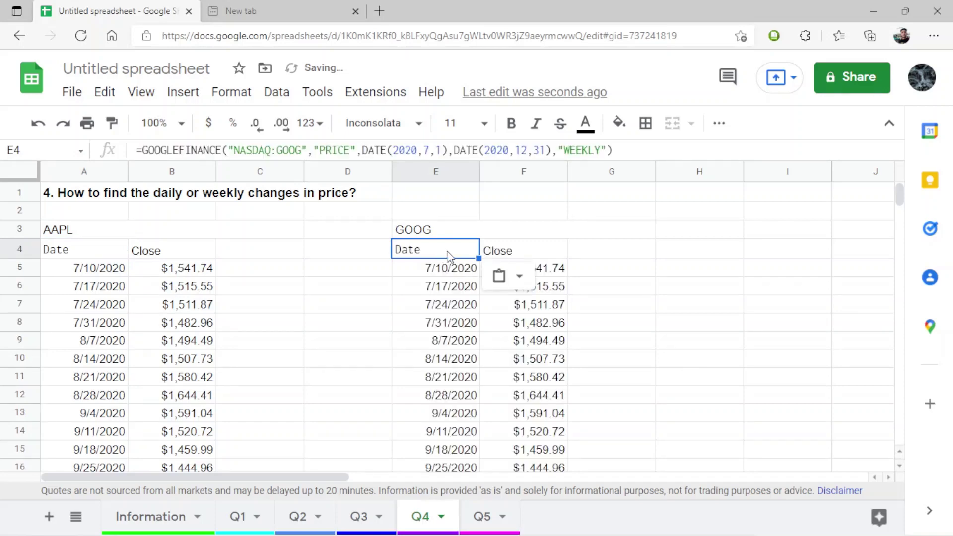
Step: Change the ticker in the A4 GOOGLEFINANCE formula beneath the AAPL heading to "NASDAQ:AAPL"
click(302, 149)
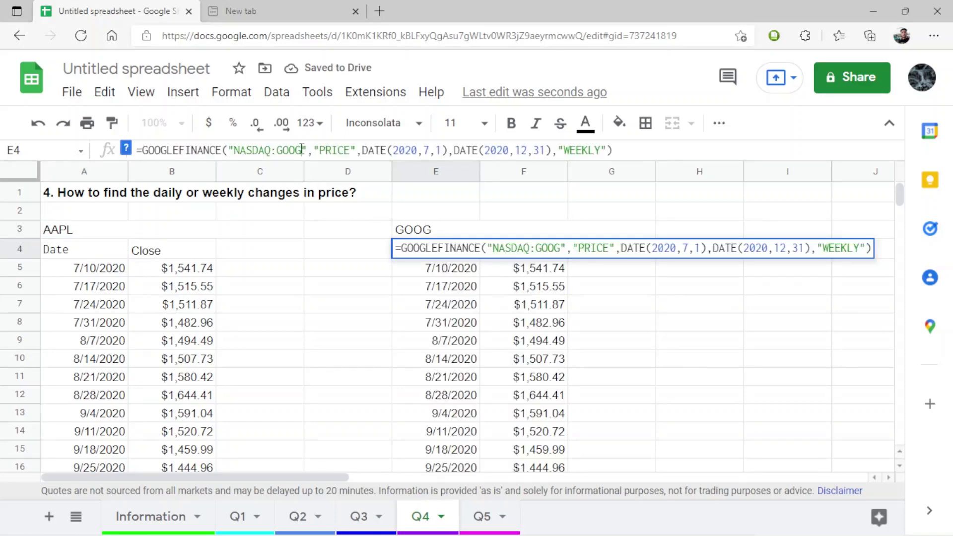
click(353, 292)
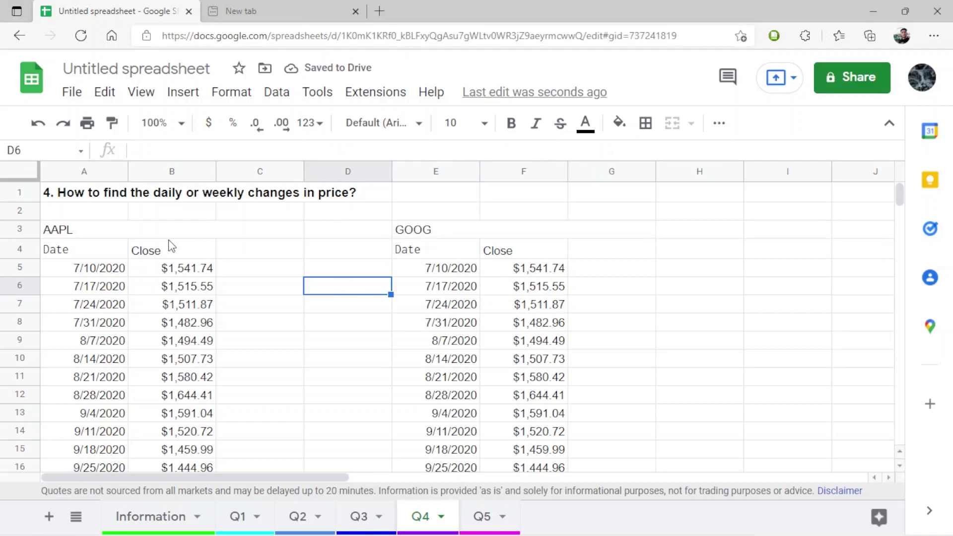
click(101, 248)
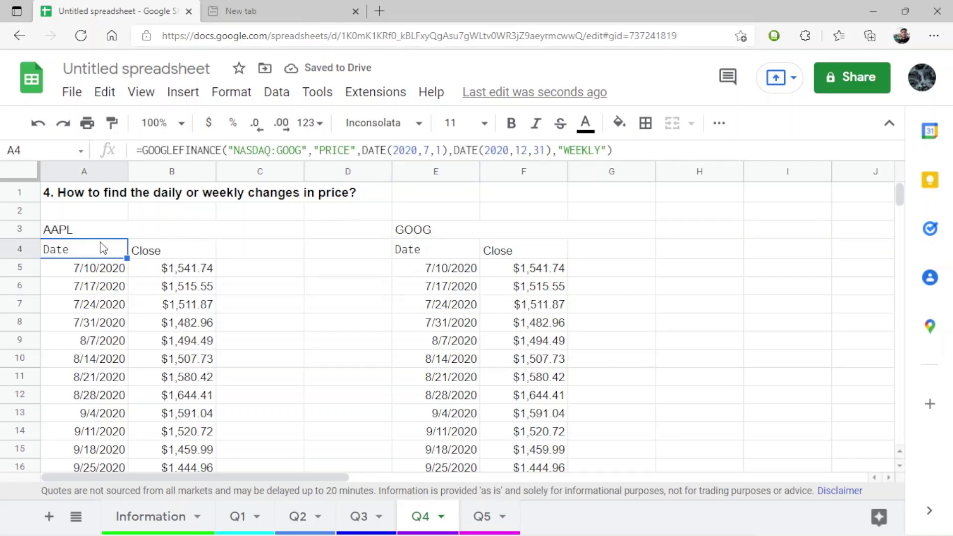
click(302, 150)
key(BackSpace)
key(BackSpace)
key(BackSpace)
key(BackSpace)
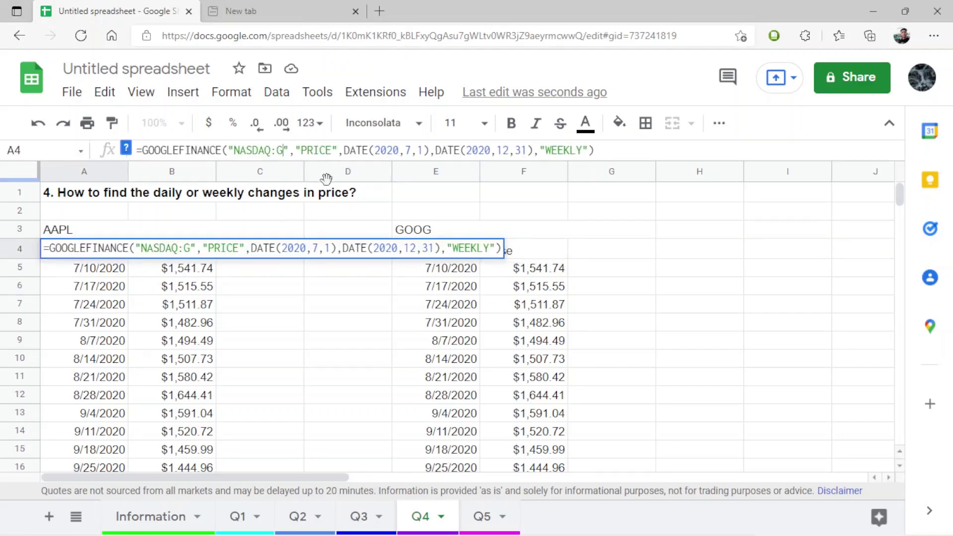
text(AAPL)
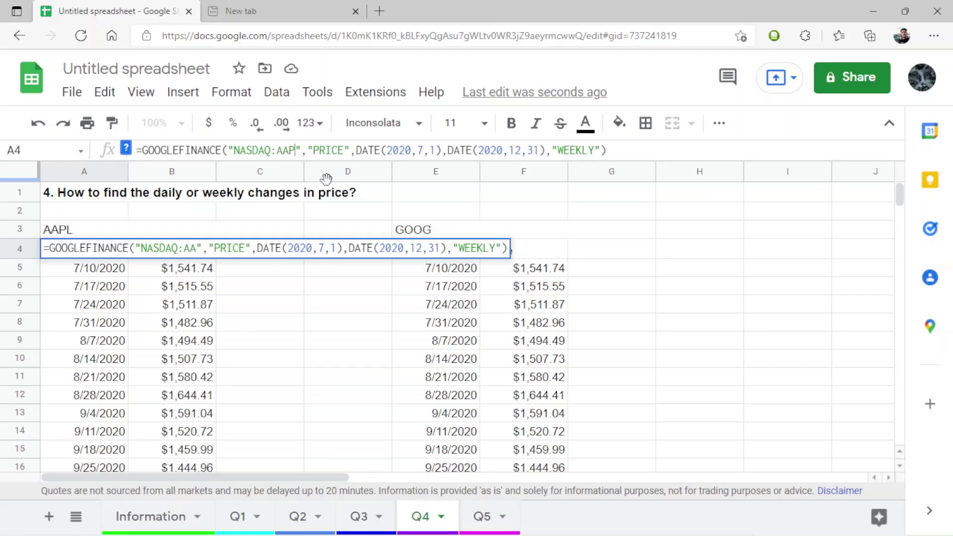
key(Return)
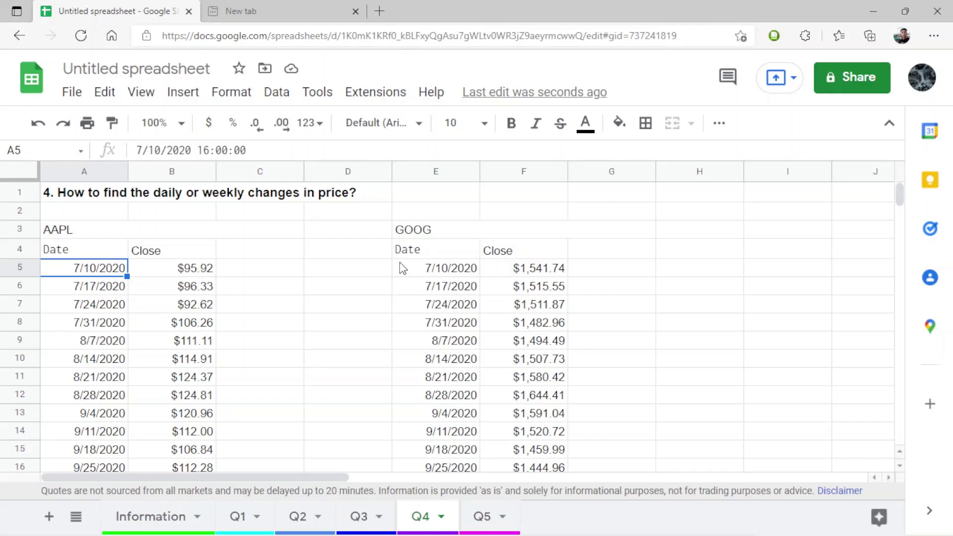
Step: Add the heading "Change" beside Close in both the AAPL and GOOG tables, in C4 and G4
click(264, 255)
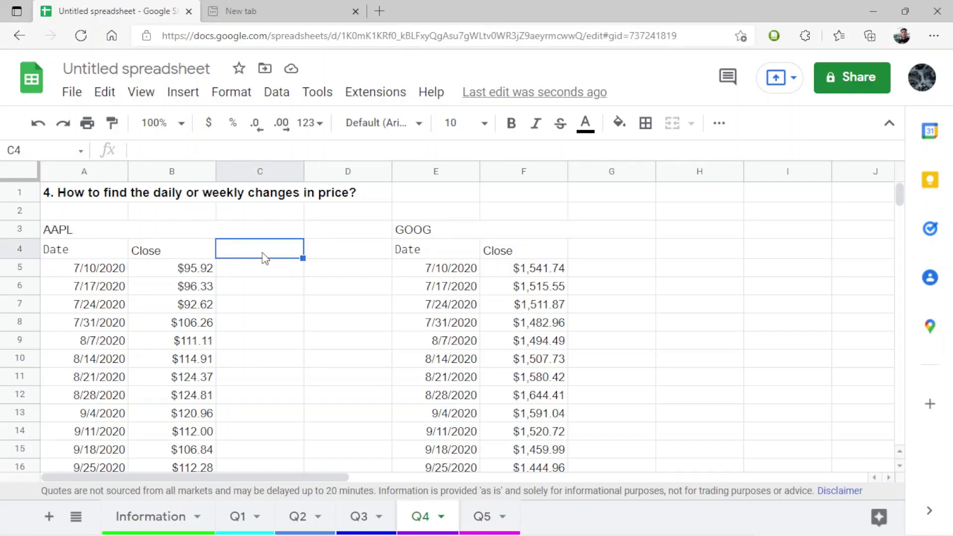
text(Change)
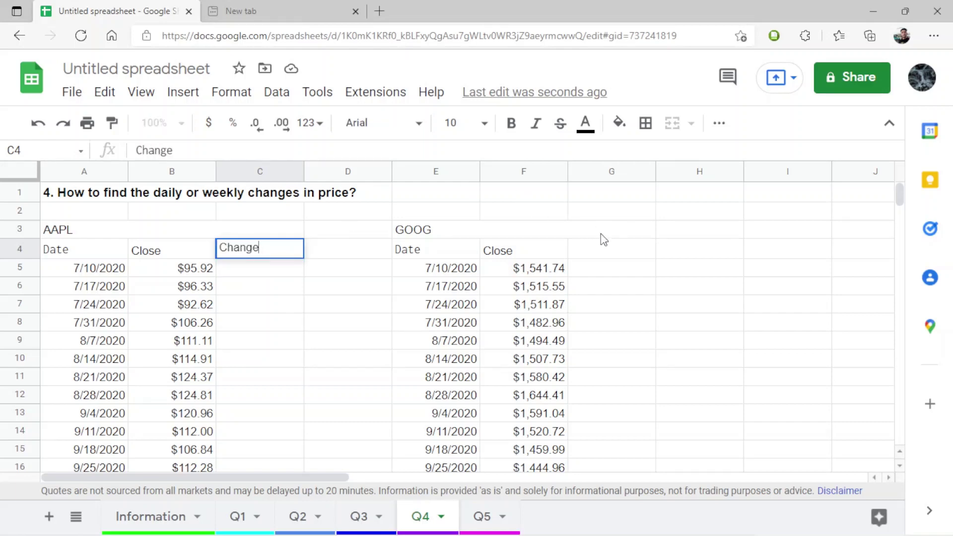
click(611, 243)
text(j)
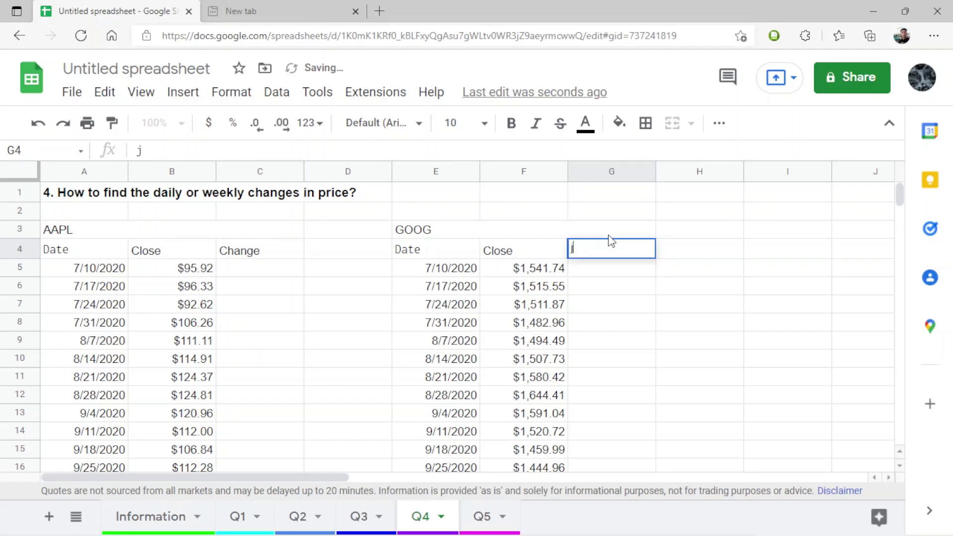
key(BackSpace)
text(Change)
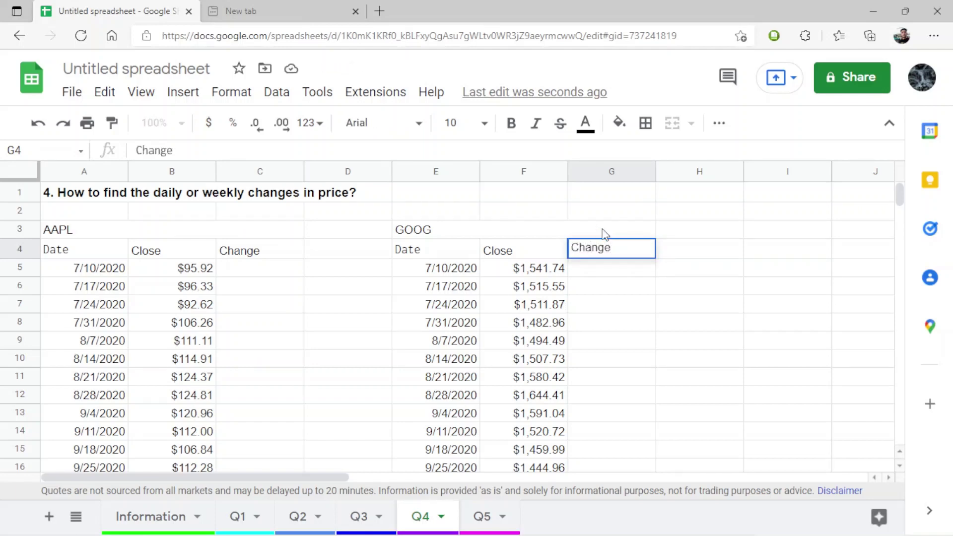
Step: Calculate the AAPL weekly price change in C6 with =B6/B5-1 and accept the suggested autofill for the rows below
click(254, 290)
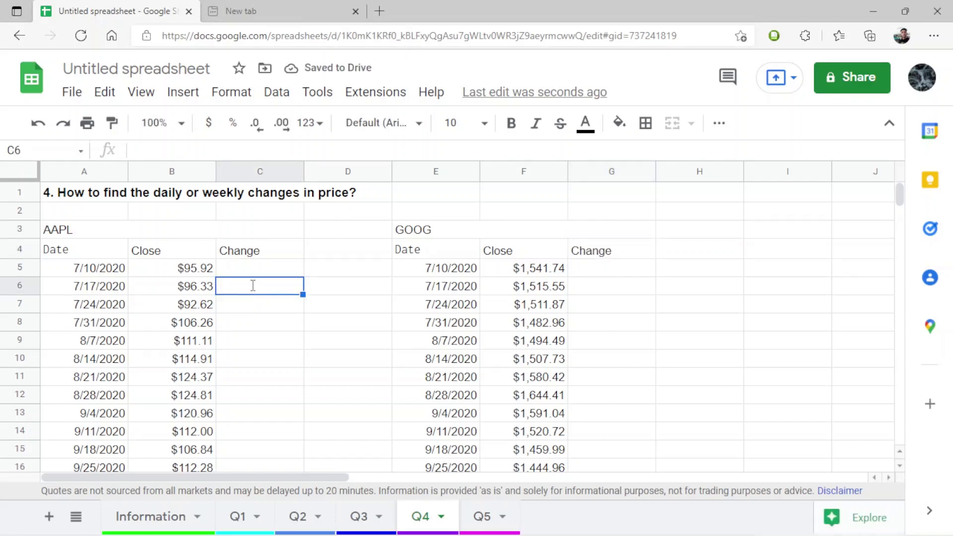
text(=)
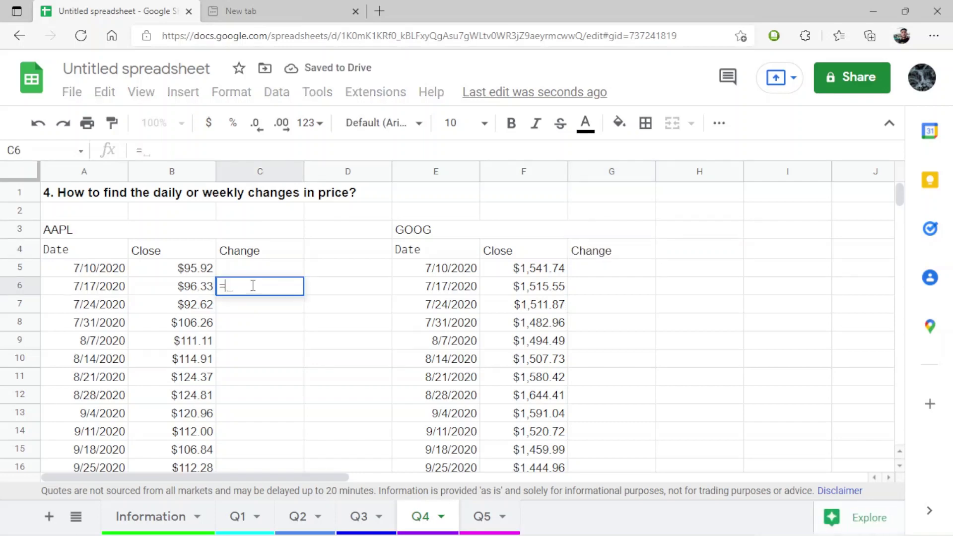
click(184, 293)
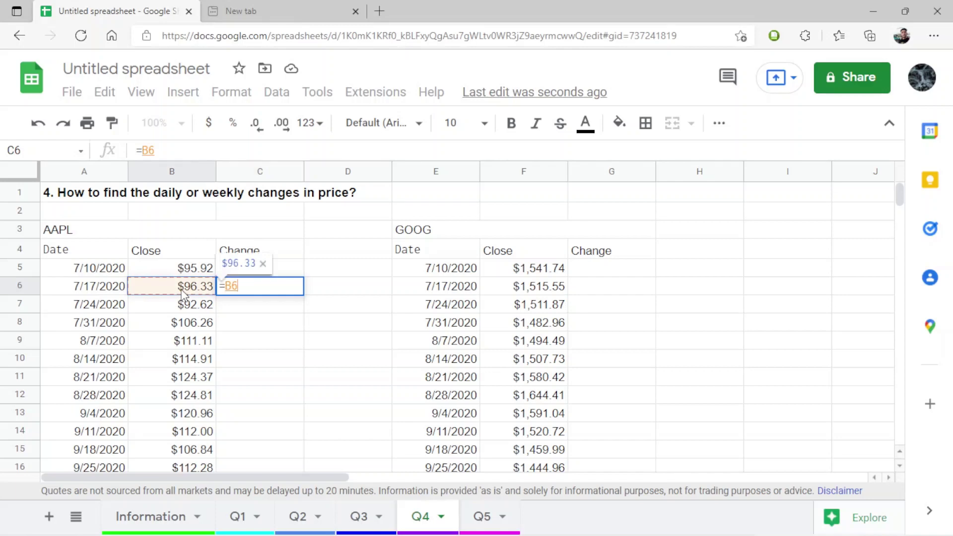
text(/)
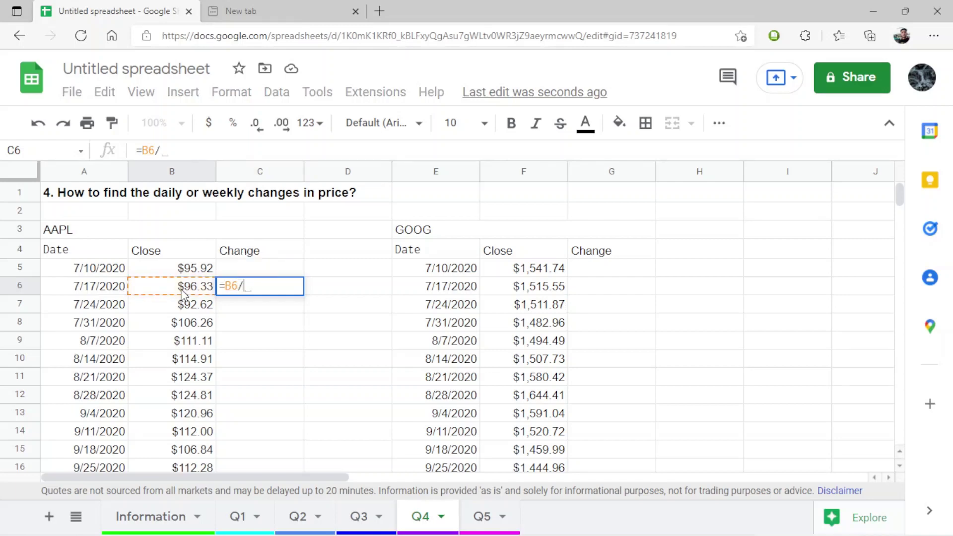
click(194, 271)
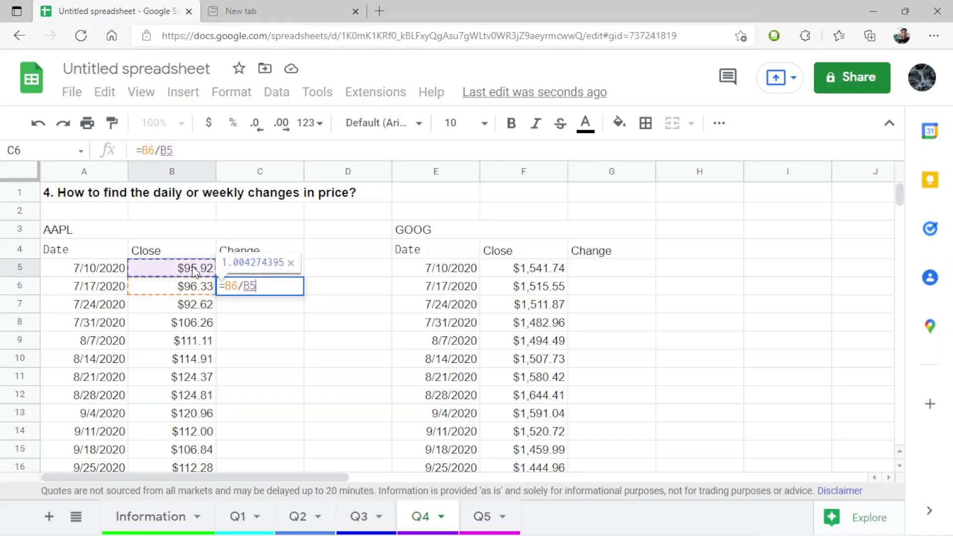
text(-)
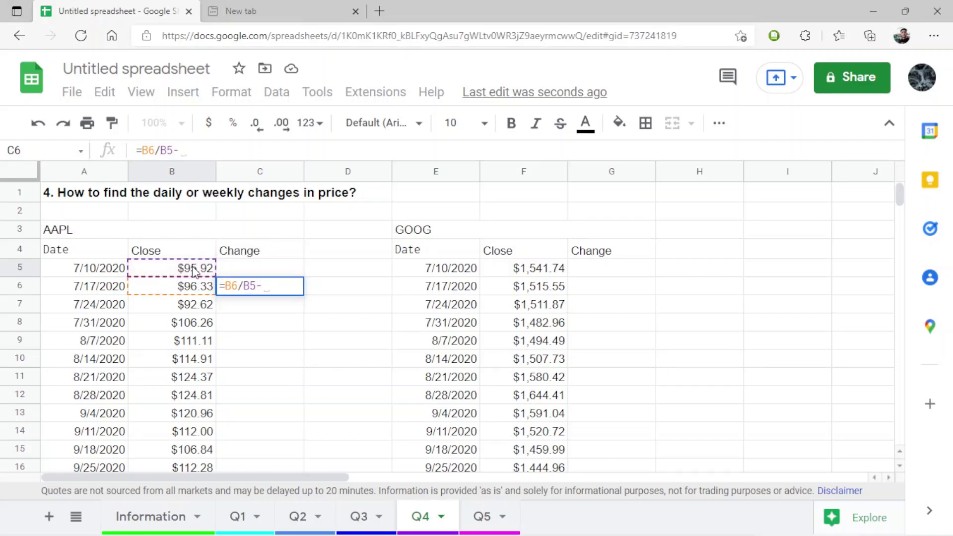
text(1)
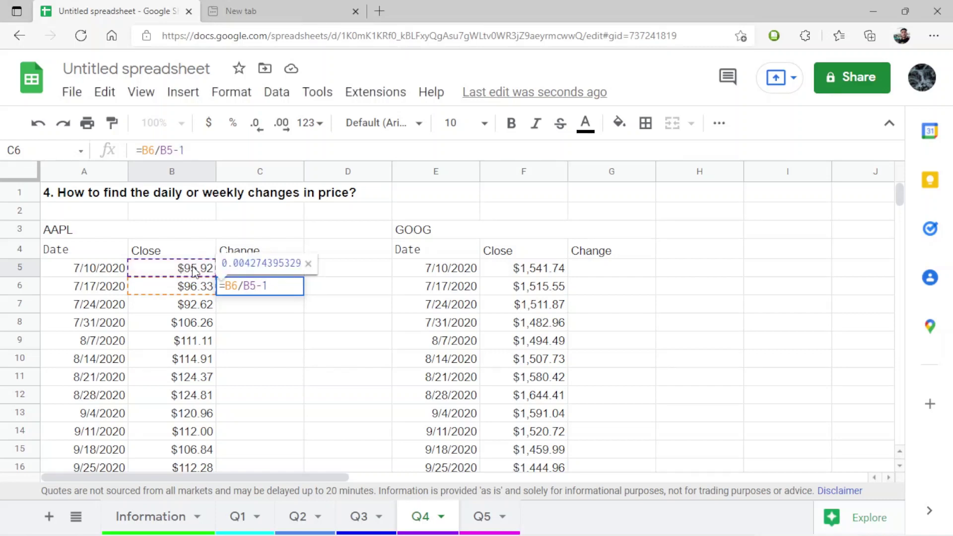
key(Return)
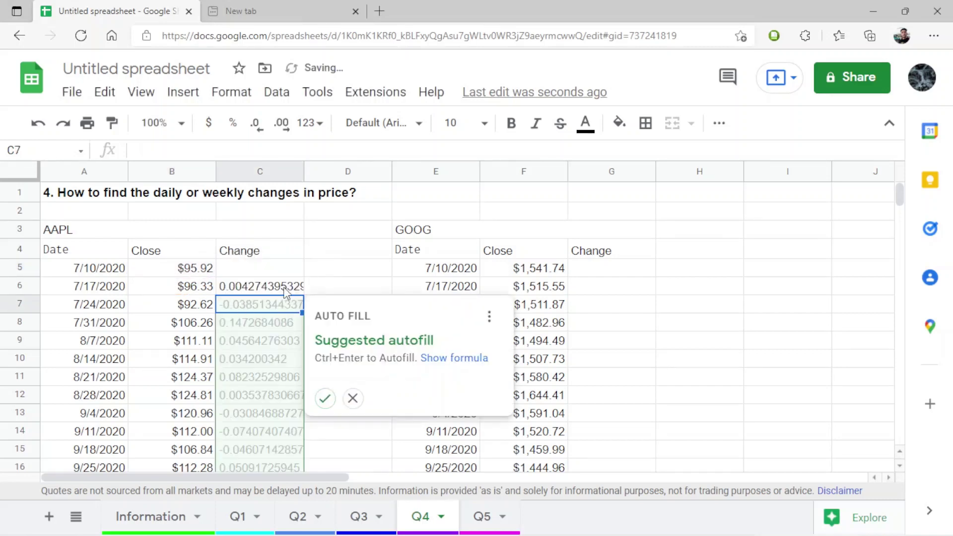
click(325, 399)
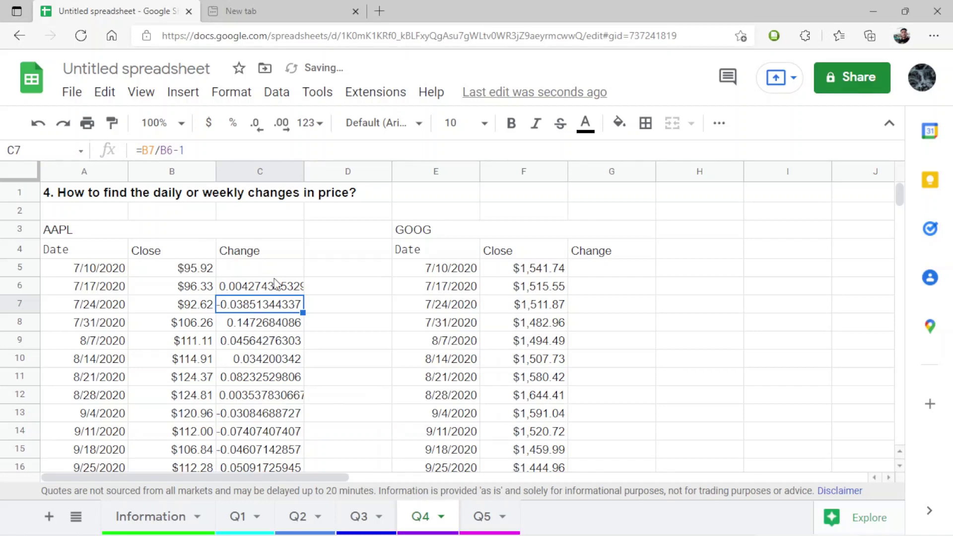
Step: Calculate the GOOG weekly price change in G6 with =F6/F5-1 and accept the suggested autofill for the rows below
click(611, 291)
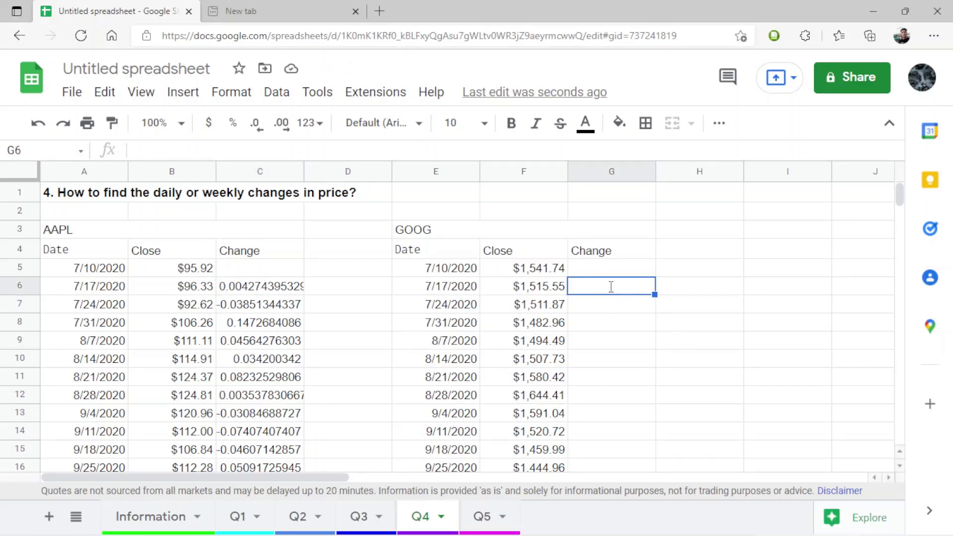
text(=)
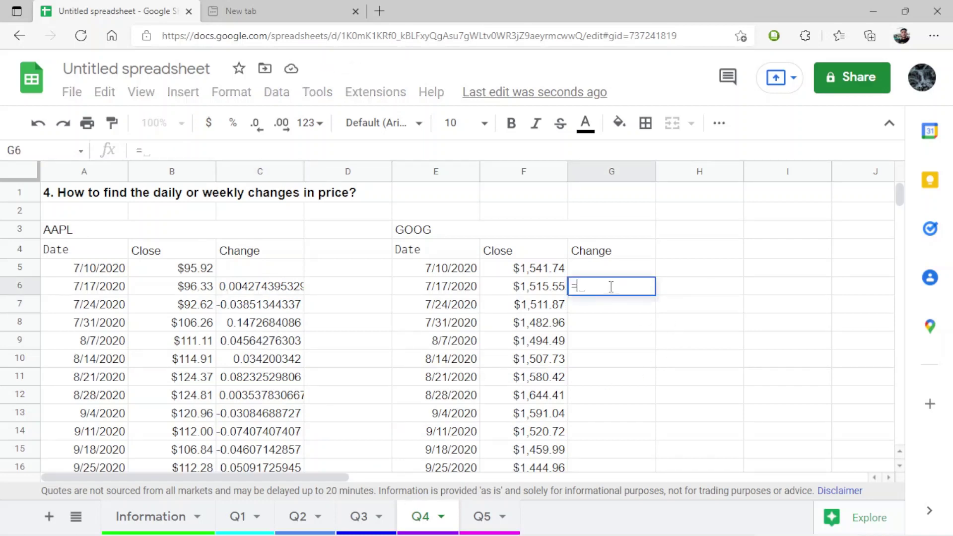
click(545, 293)
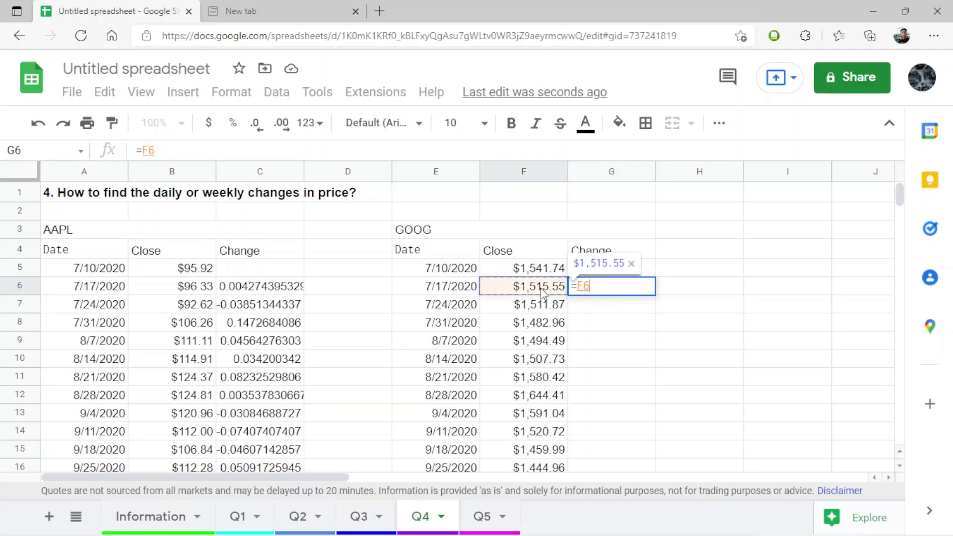
text(/)
click(540, 272)
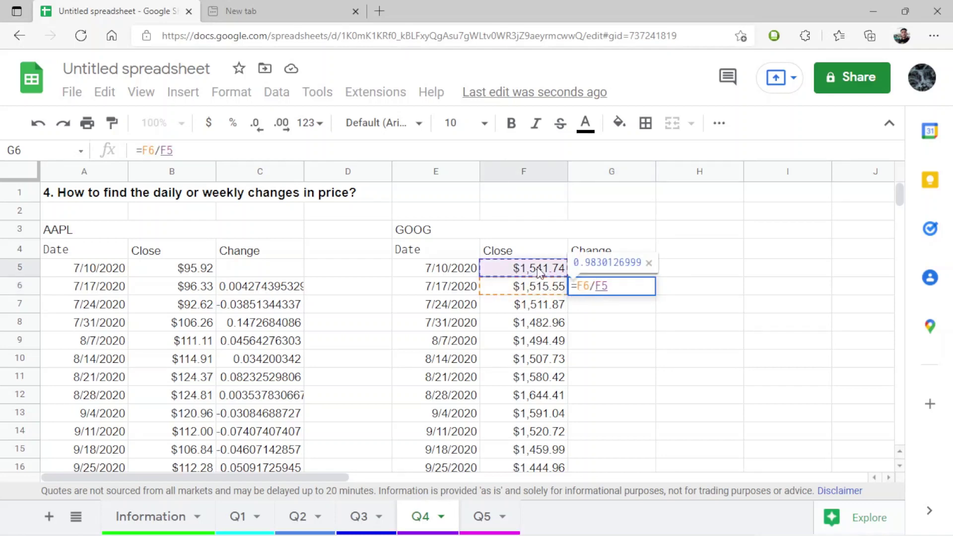
text(-1)
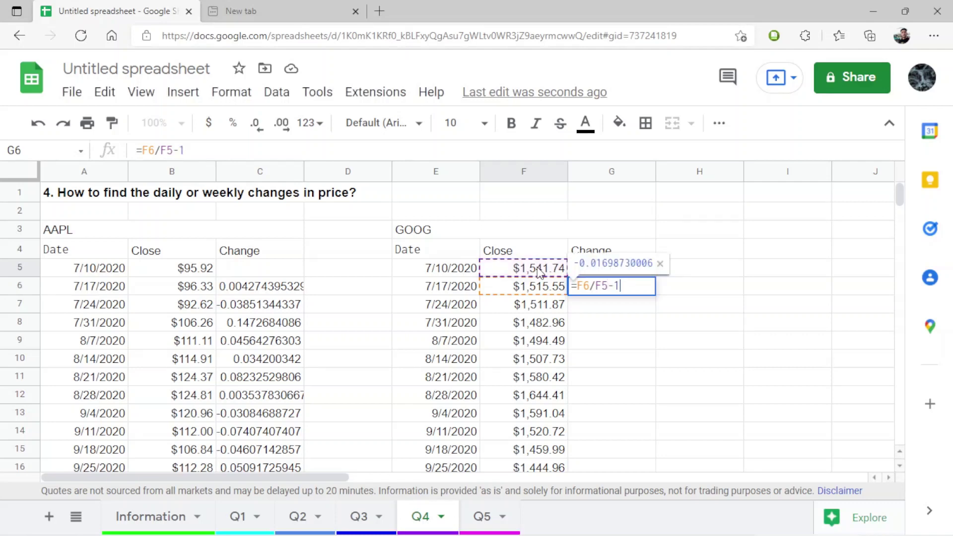
key(Return)
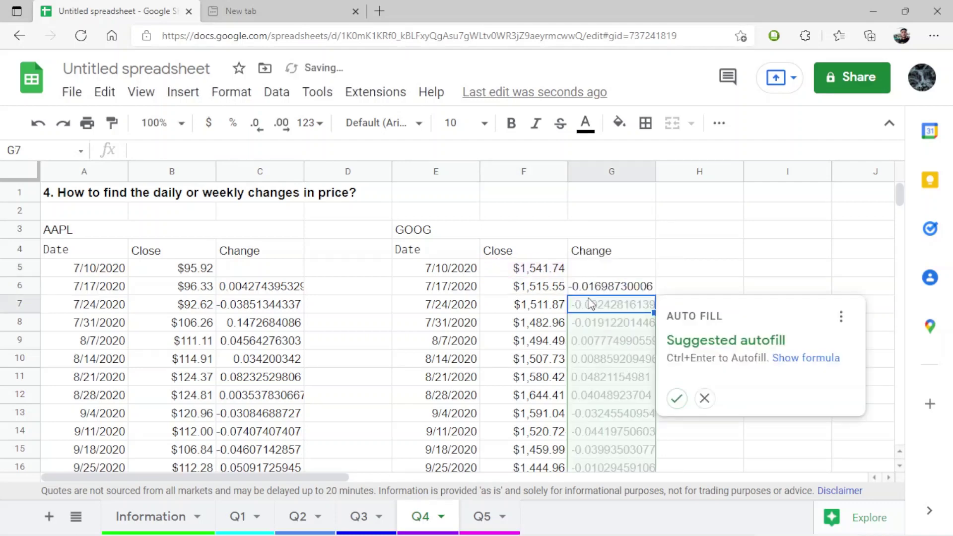
click(677, 398)
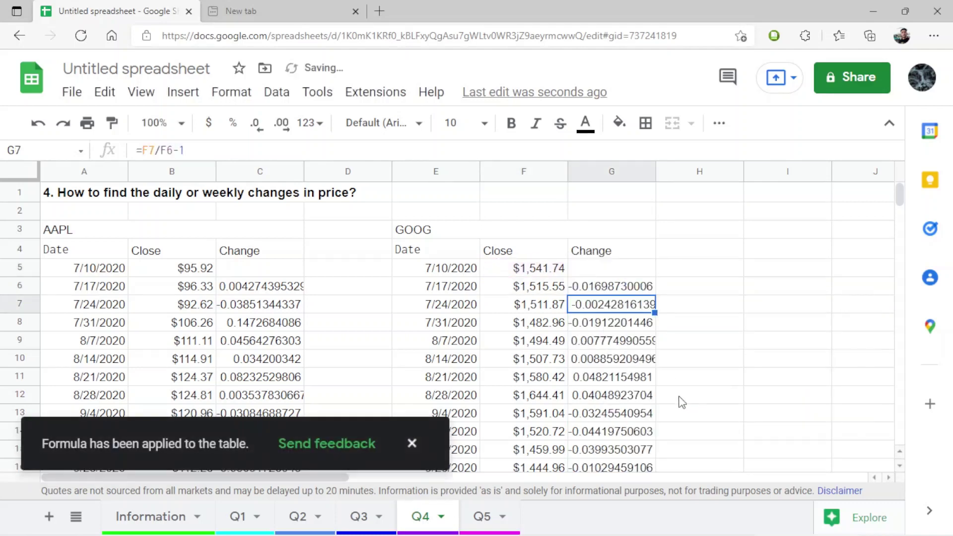
Step: Format the AAPL changes in C6:C29 and the GOOG changes in G6:G29 as percentages
click(298, 287)
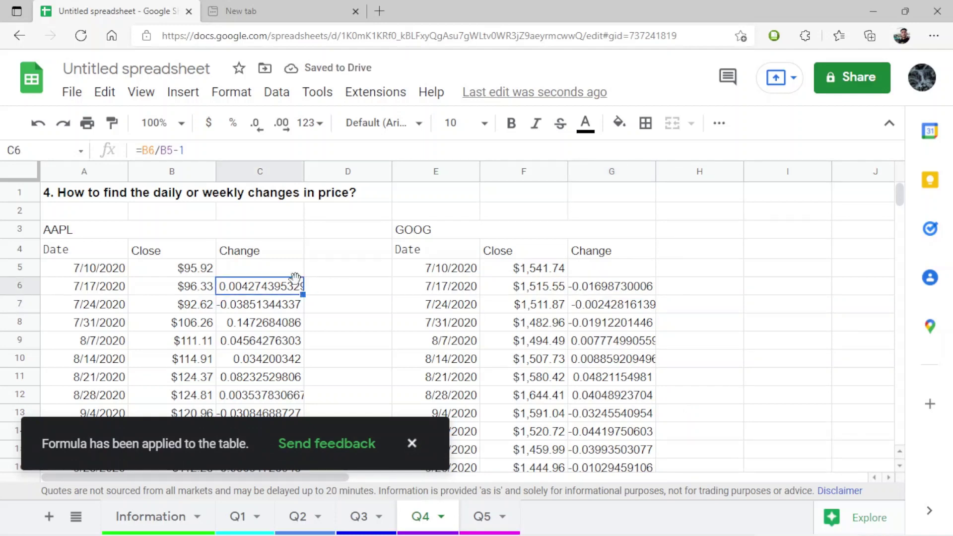
key(ctrl+shift+Down)
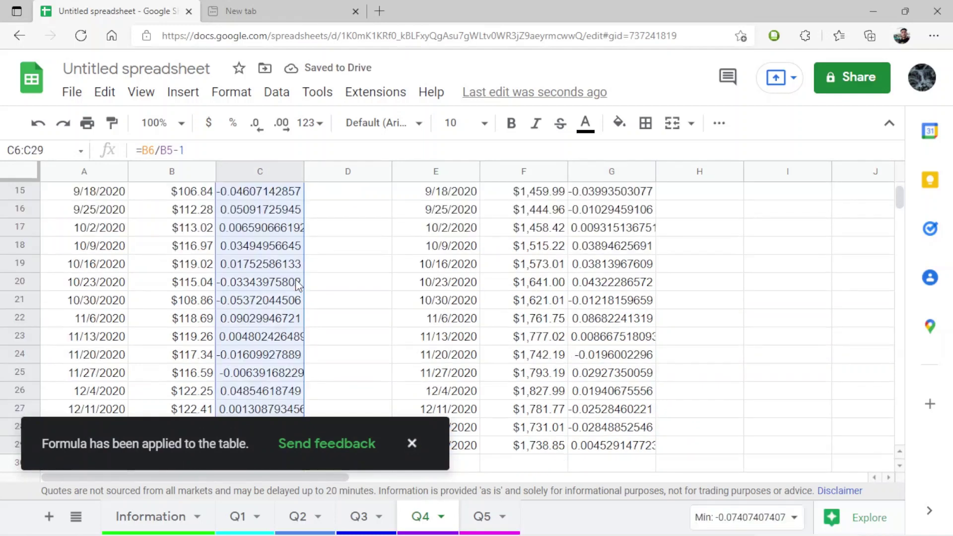
click(233, 128)
scroll(546, 263, up, 5)
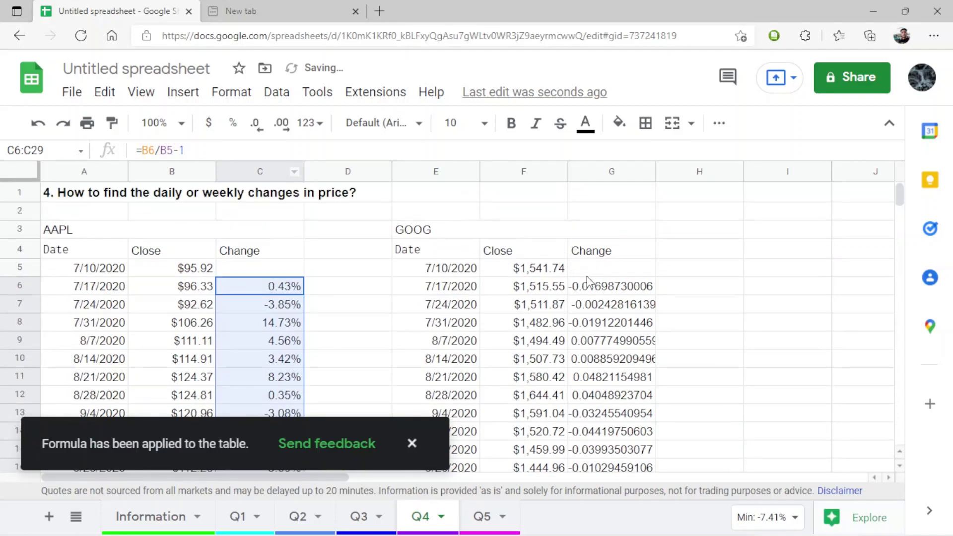
click(599, 291)
key(ctrl+shift+Down)
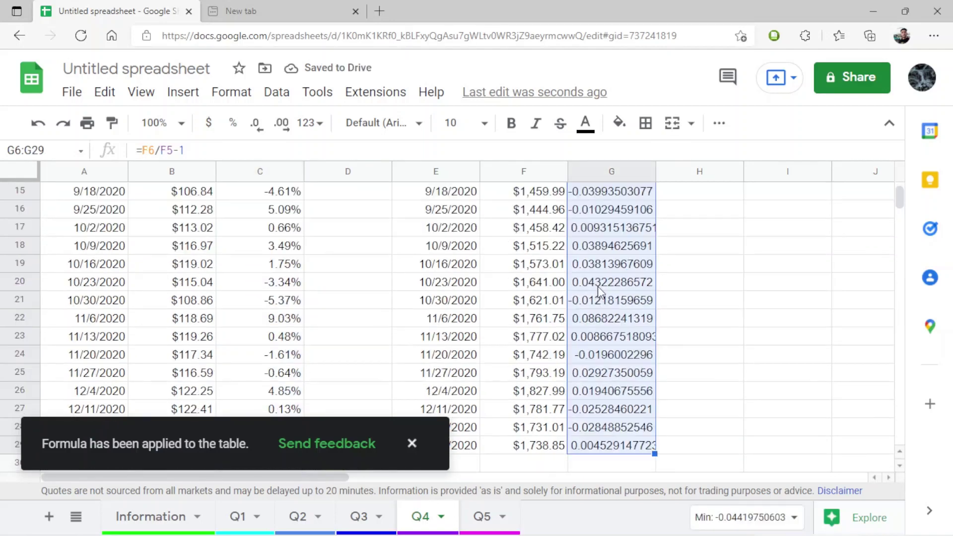
click(233, 122)
scroll(449, 280, up, 5)
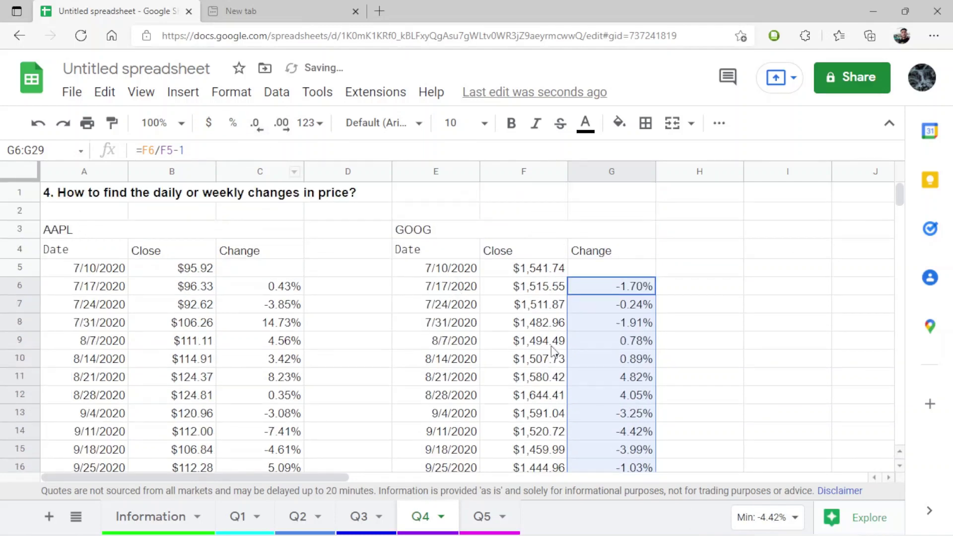
Step: Examine the weekly percentage changes for GOOG and AAPL, comparing the AAPL changes with their closing prices in rows 6 to 8
click(576, 325)
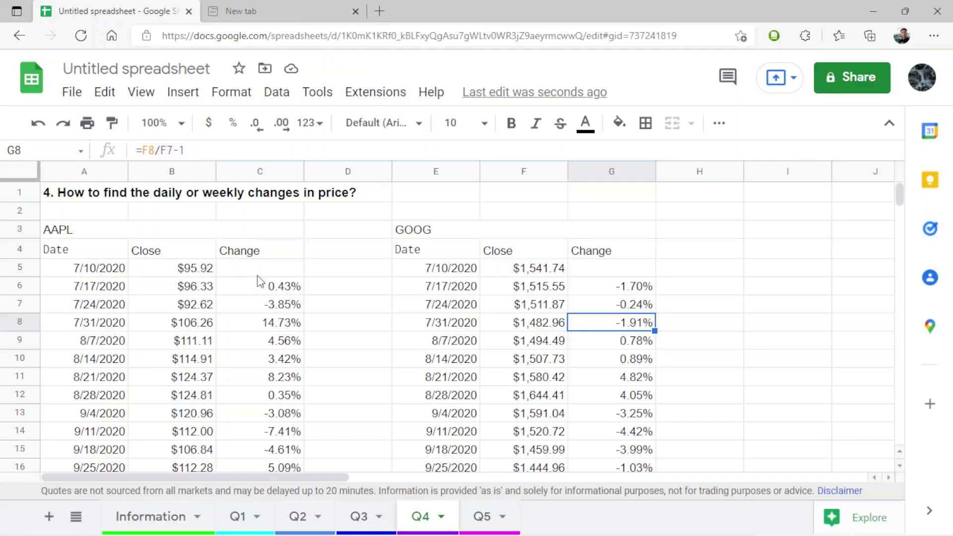
click(267, 323)
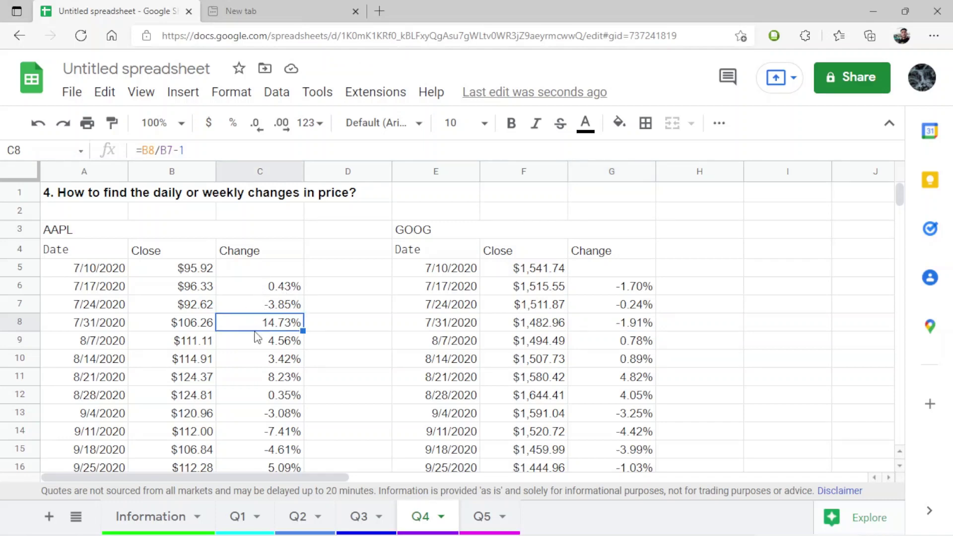
click(282, 304)
click(278, 292)
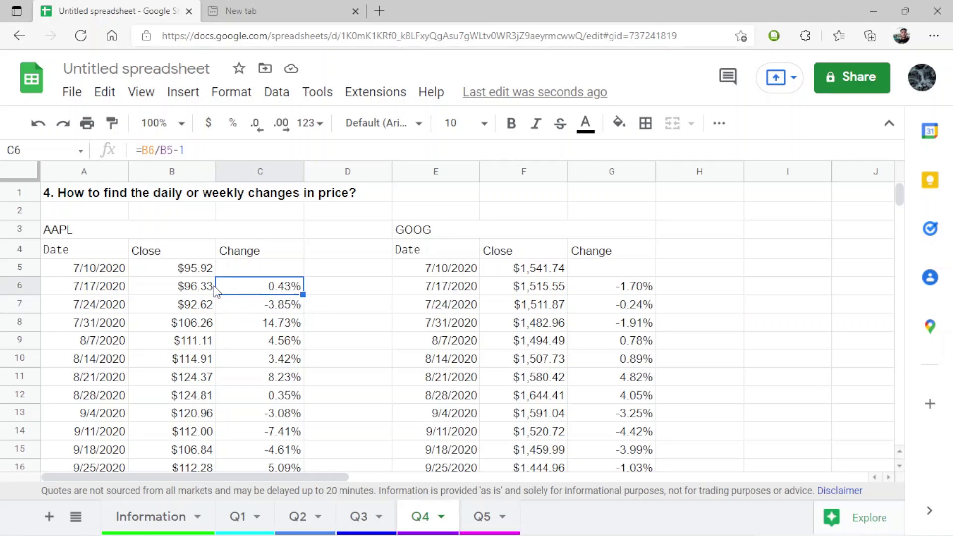
click(203, 290)
click(197, 307)
click(195, 328)
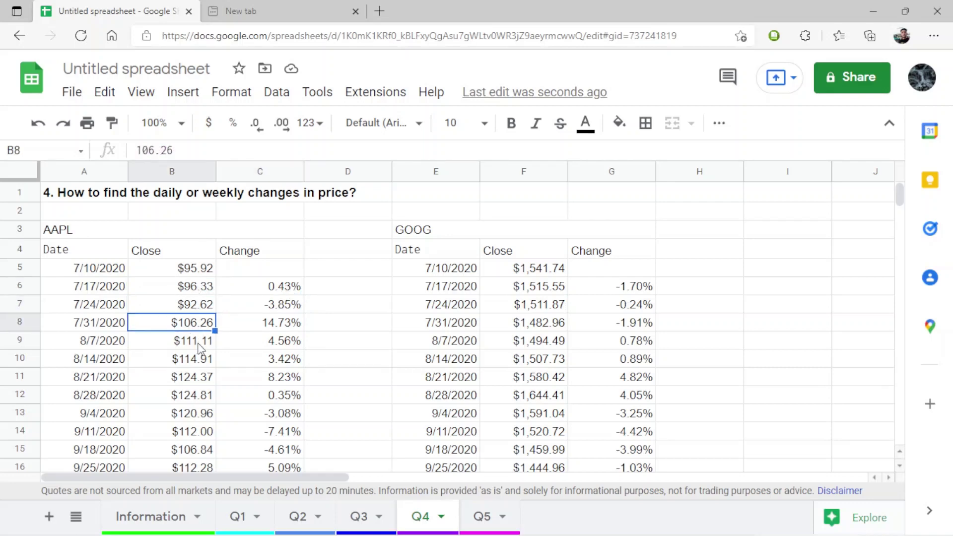
Step: Check the AAPL closing price for 8/7/2020 on Q4 and open the Q5 sheet
click(201, 346)
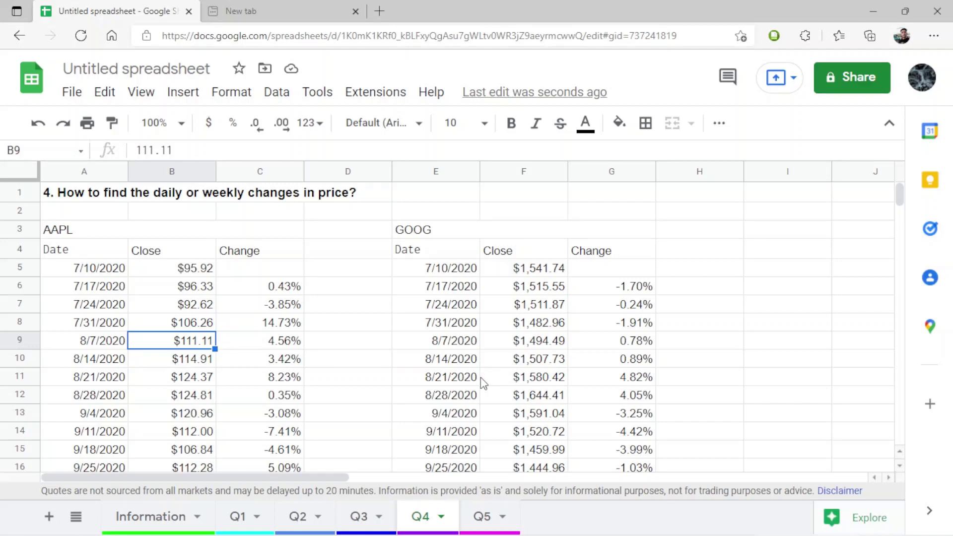
key(ctrl+Home)
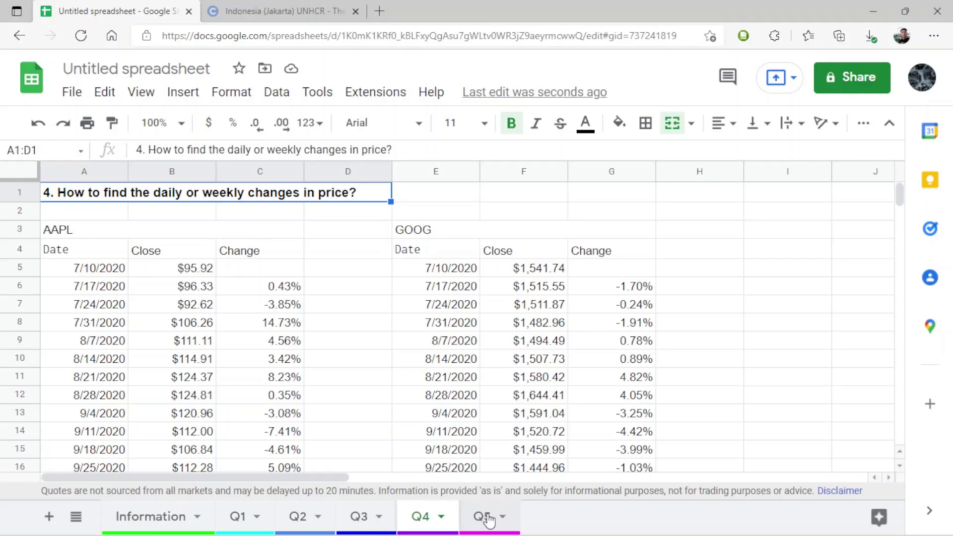
click(482, 517)
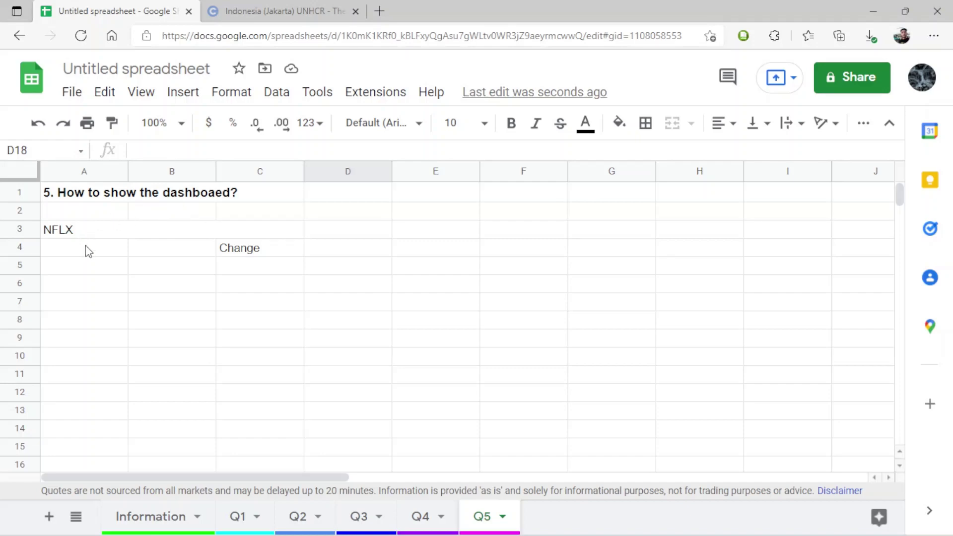
Step: Copy the AAPL GOOGLEFINANCE formula from A4 on Q2 into A4 on Q5
click(298, 516)
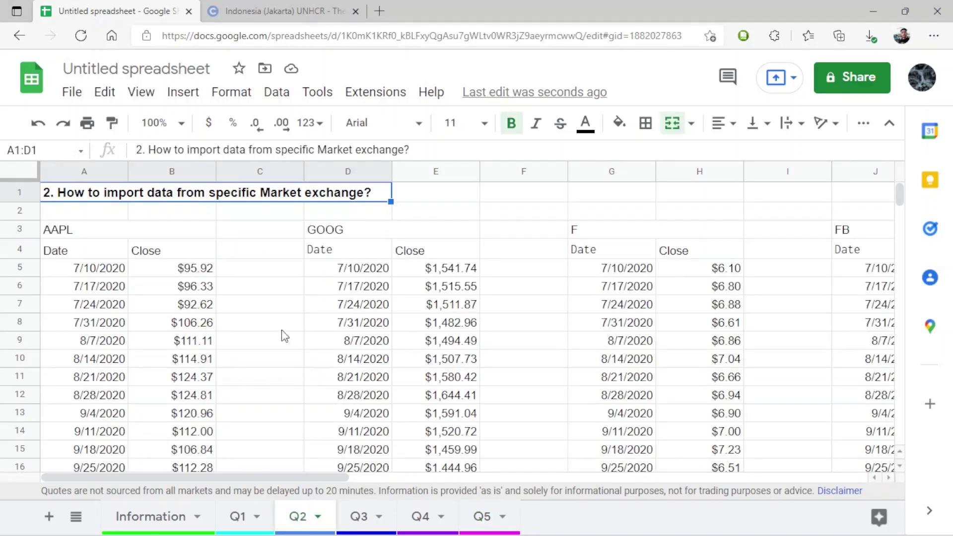
click(79, 251)
drag(619, 150, 124, 148)
key(ctrl+c)
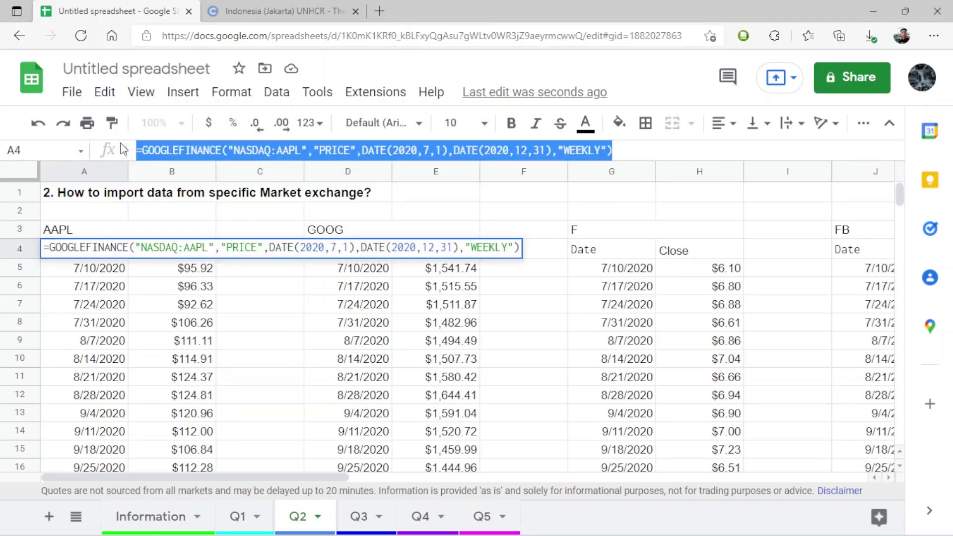
click(484, 517)
click(85, 247)
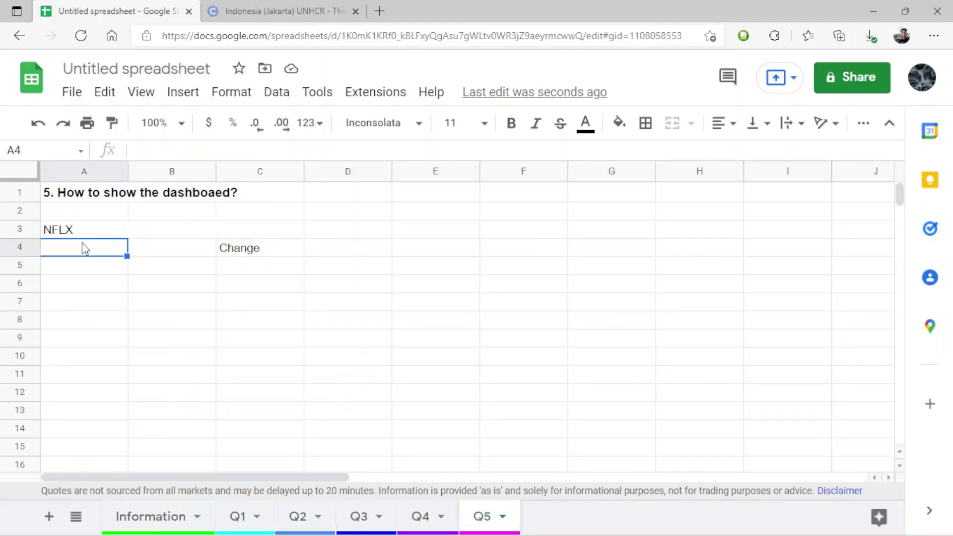
key(ctrl+v)
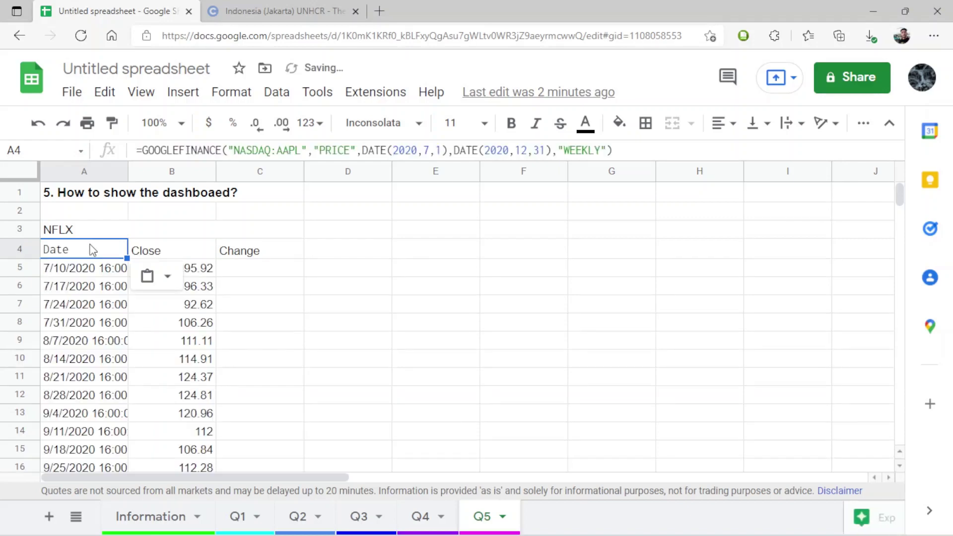
Step: Change the ticker in the A4 formula on Q5 to NASDAQ:NFLX to import weekly Netflix prices
click(298, 150)
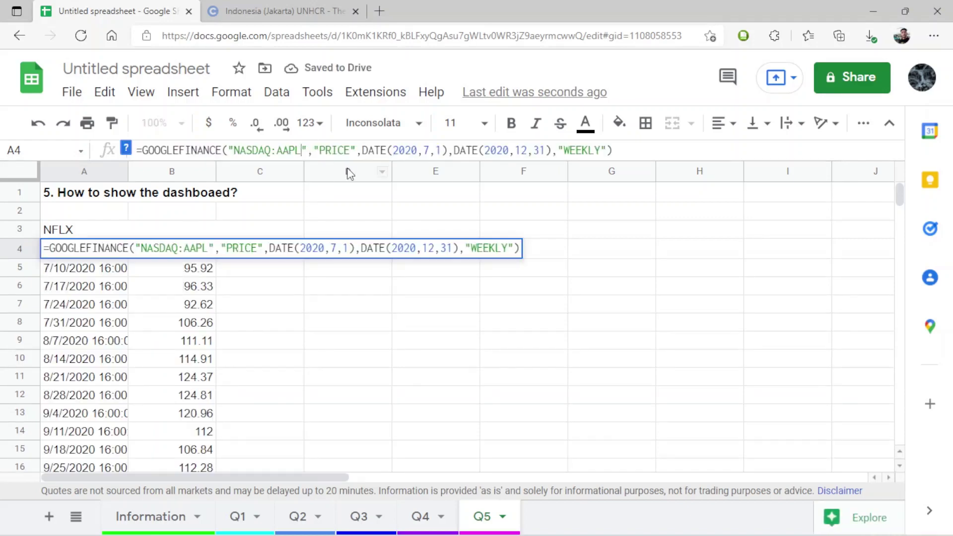
key(BackSpace)
key(BackSpace)
key(BackSpace)
key(BackSpace)
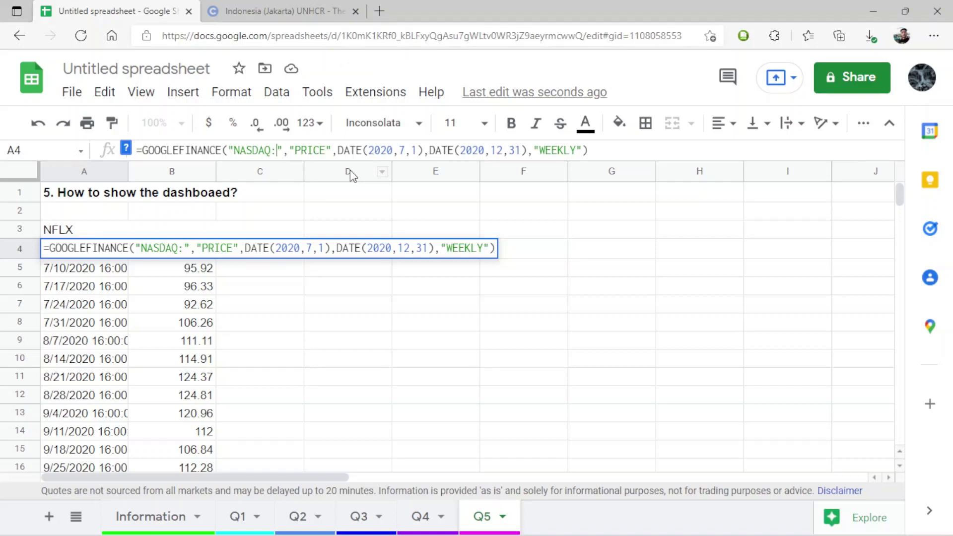
text(N)
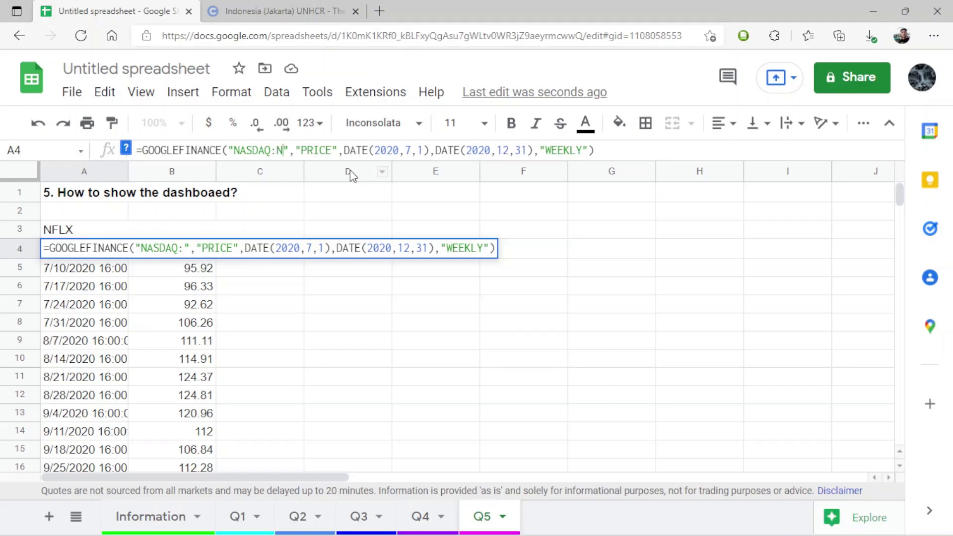
text(F)
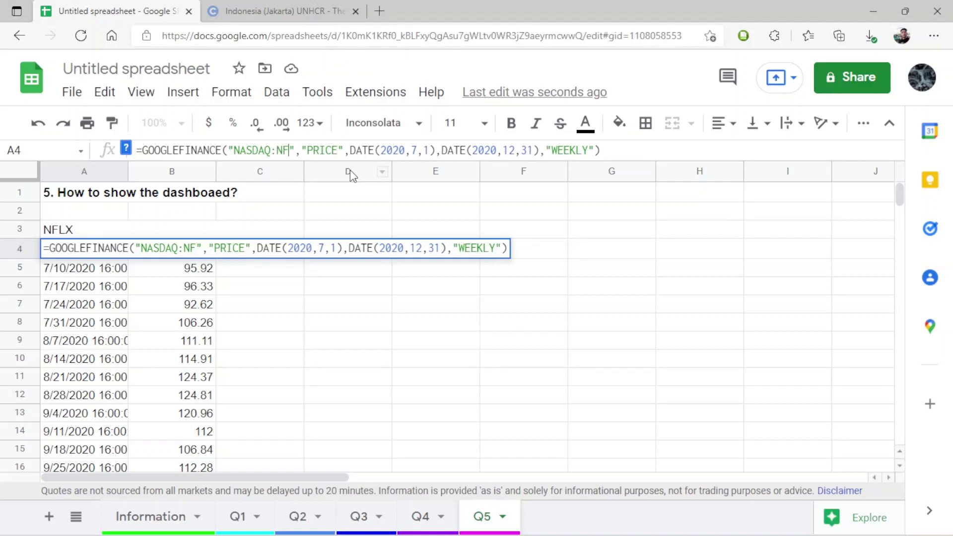
text(LX)
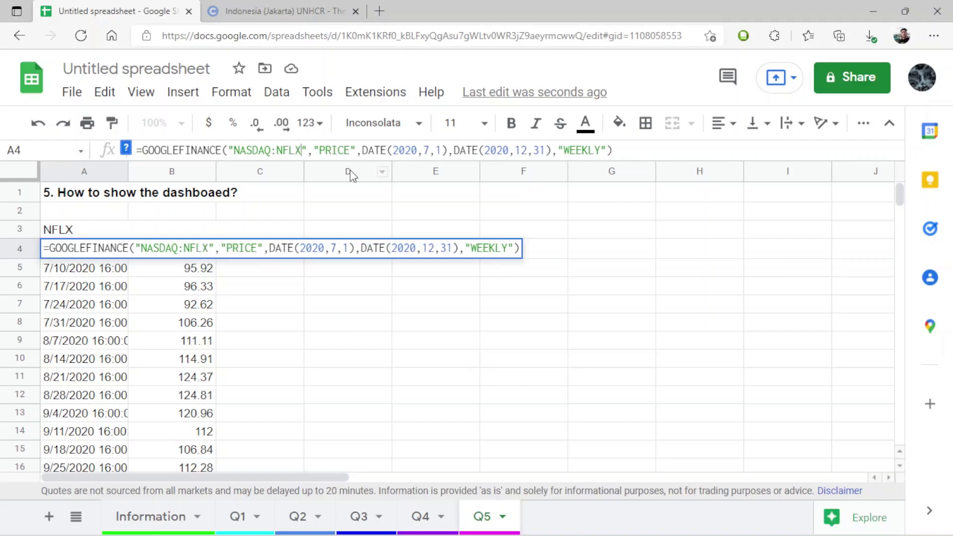
key(Return)
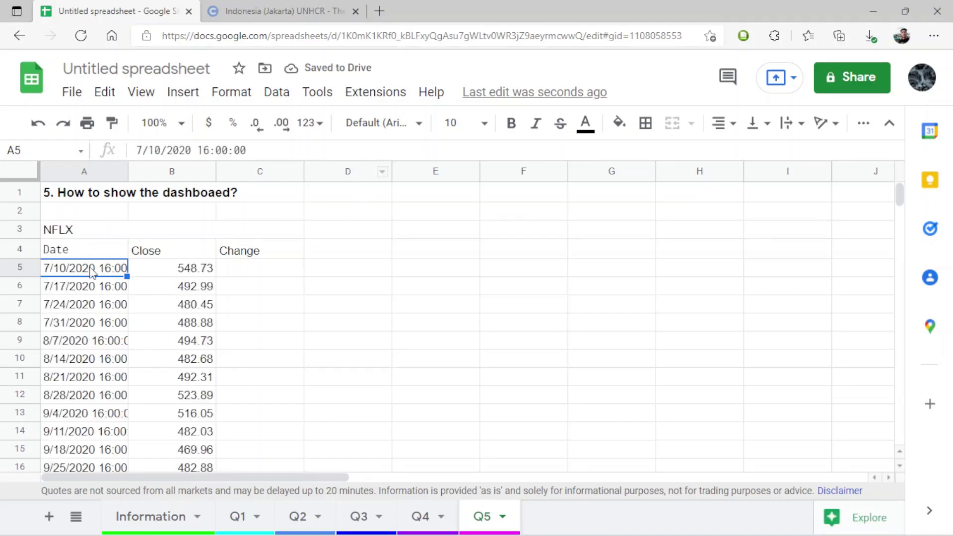
Step: Format the NFLX dates in A5:A29 as Date without the time
key(ctrl+shift+Down)
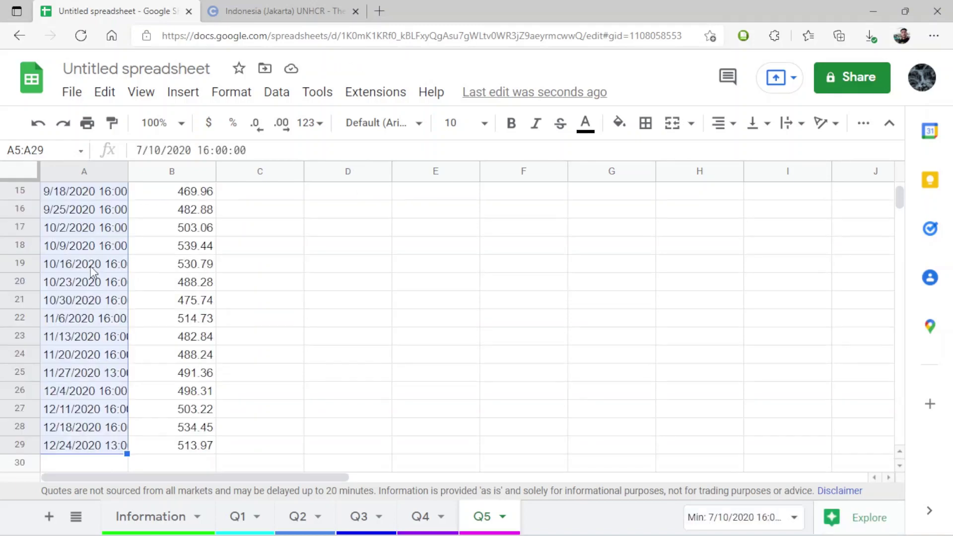
click(314, 124)
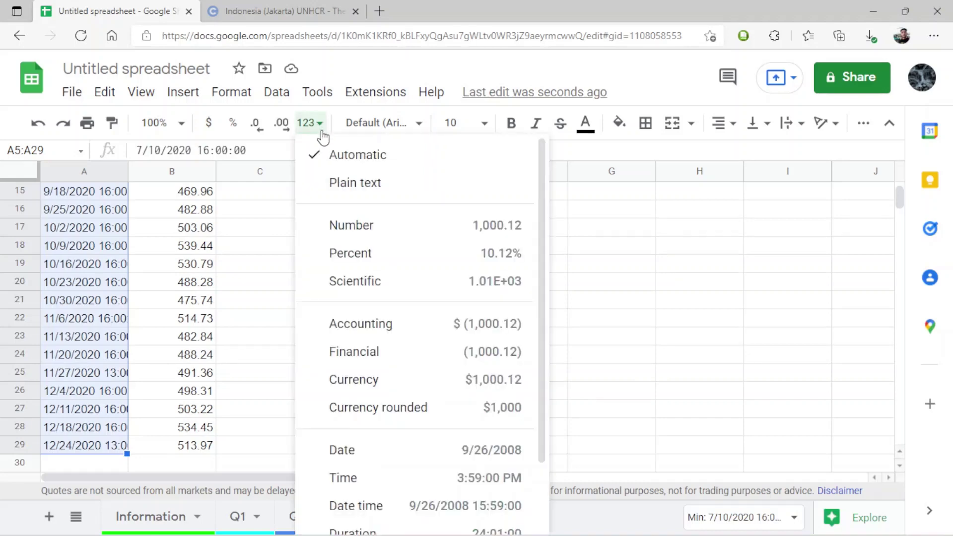
click(350, 453)
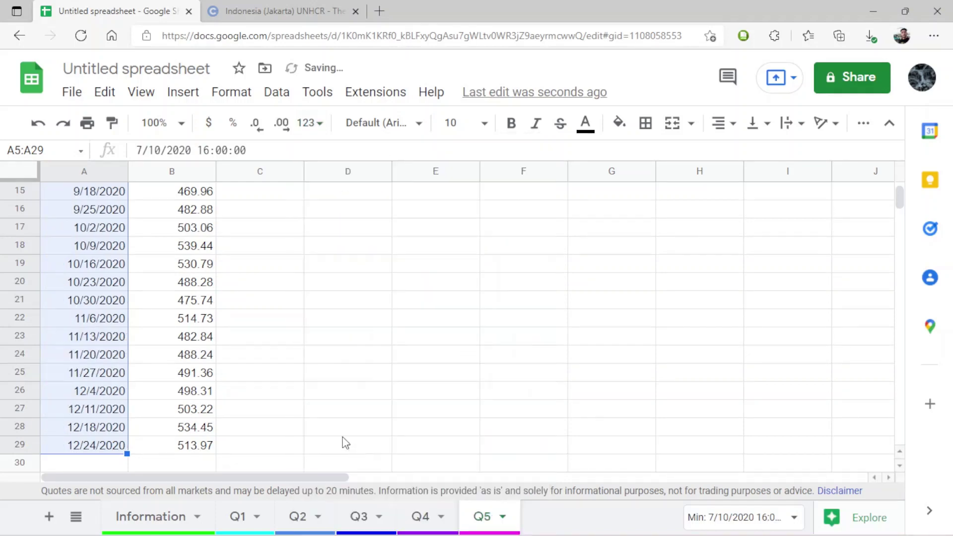
Step: Format the NFLX closing prices in B5:B29 as Currency
scroll(221, 347, up, 1)
click(184, 248)
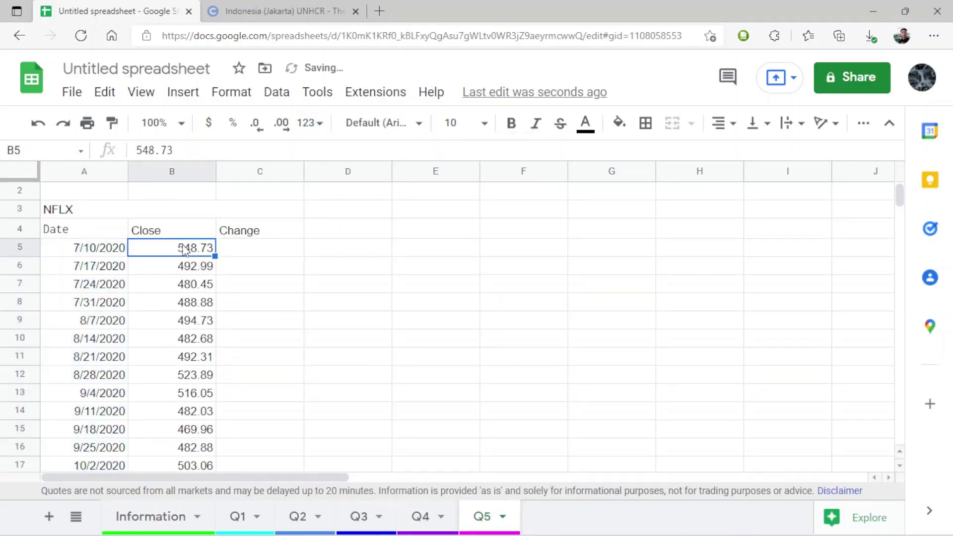
key(ctrl+shift+Down)
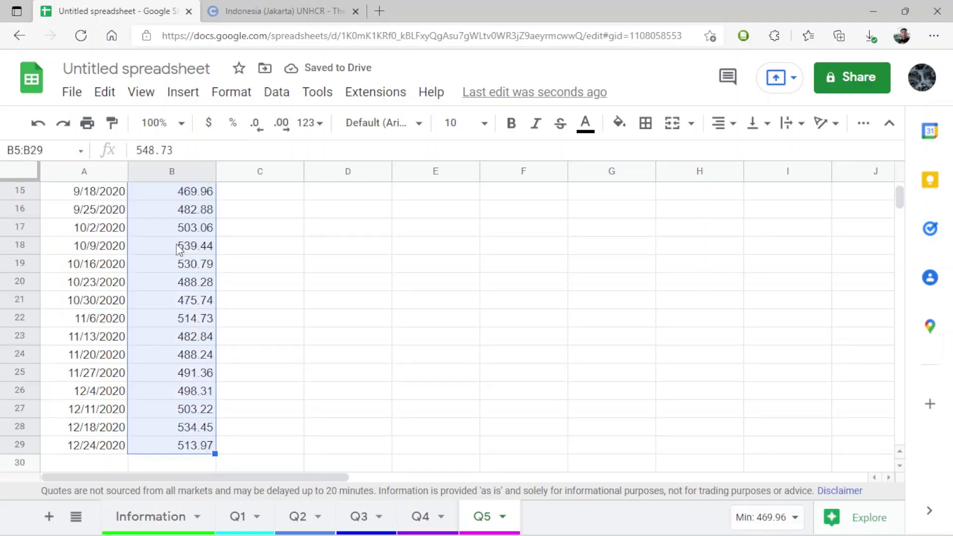
click(312, 125)
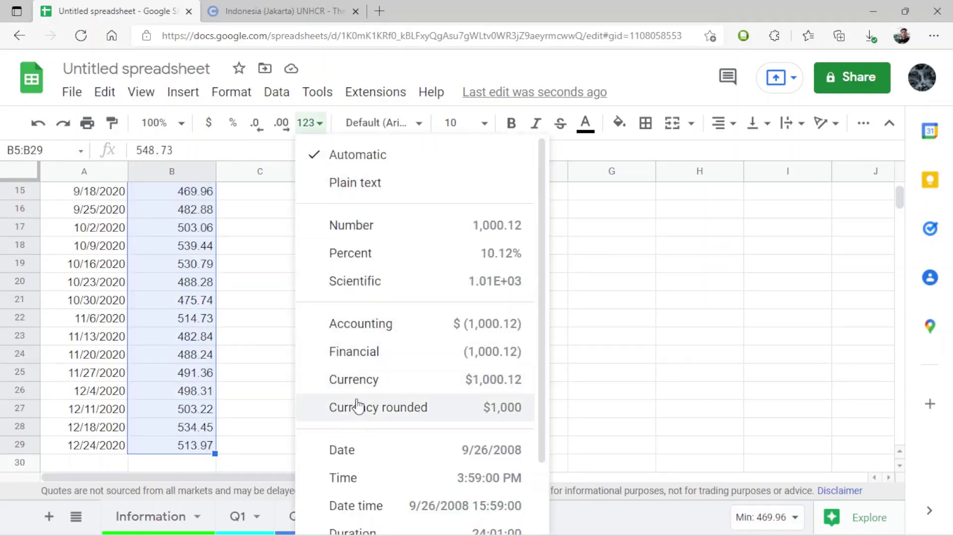
click(360, 381)
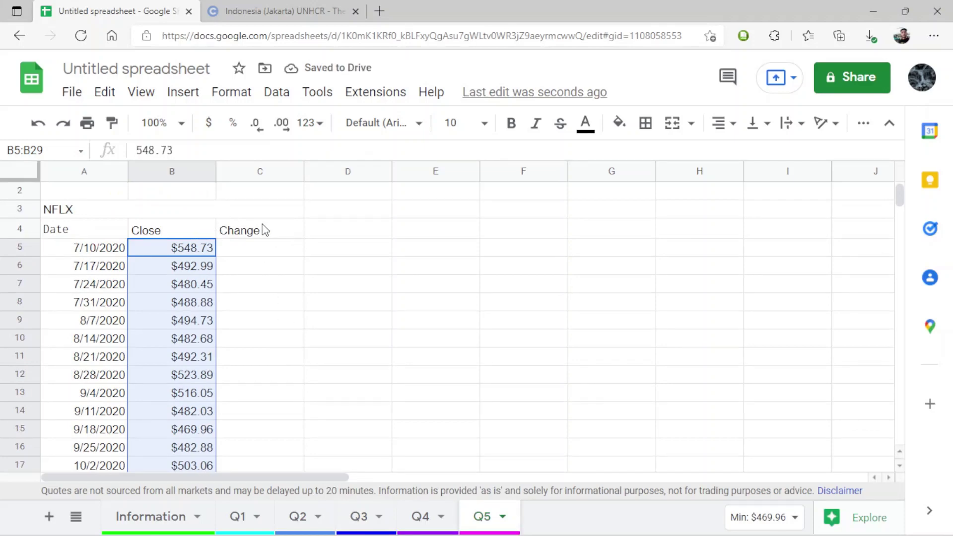
Step: Calculate the NFLX weekly price change in C6 with =B6/B5-1 and fill it down to row 29
click(257, 263)
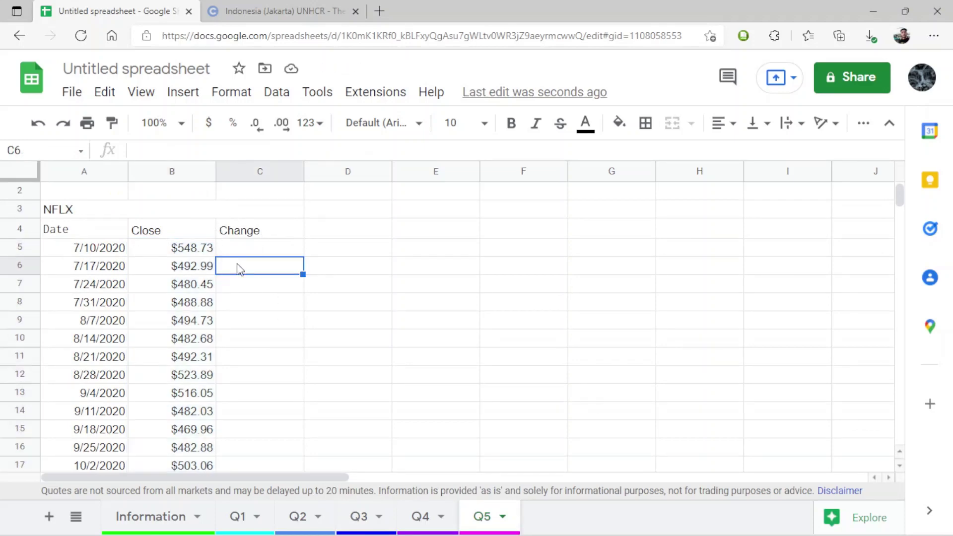
text(=)
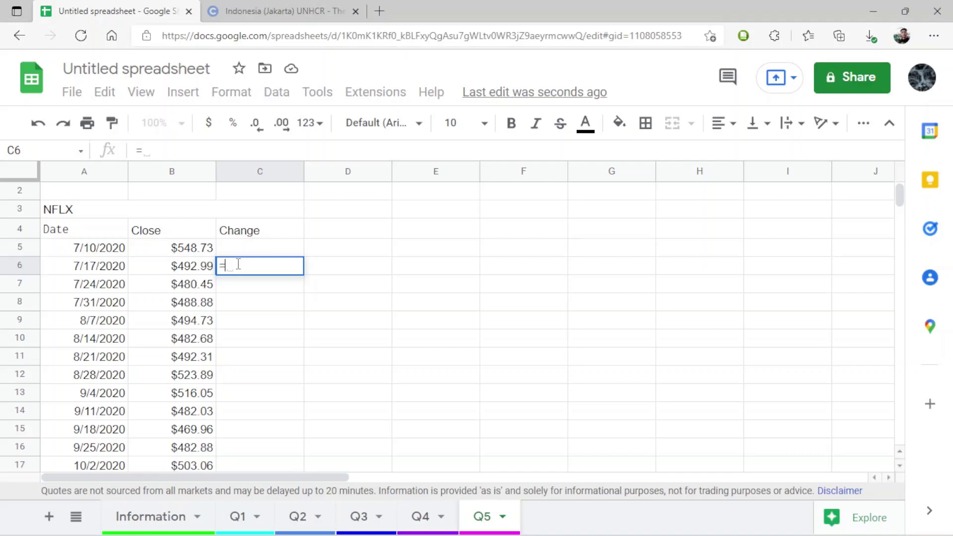
click(187, 269)
text(/)
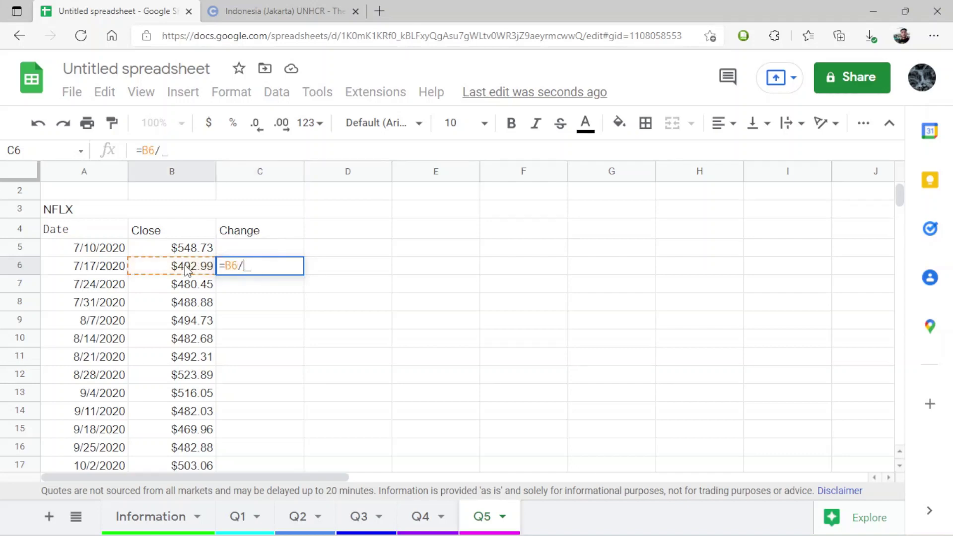
click(189, 248)
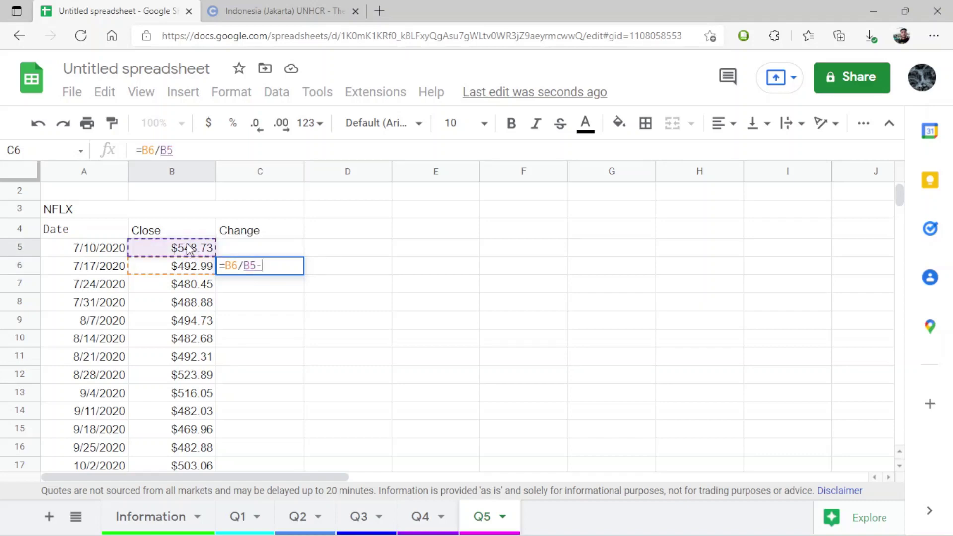
text(-1)
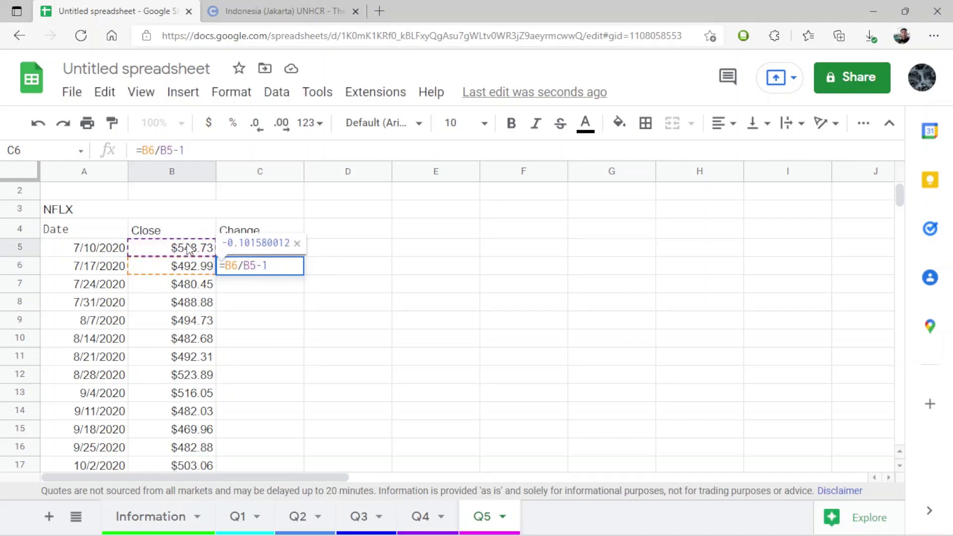
key(Return)
click(299, 271)
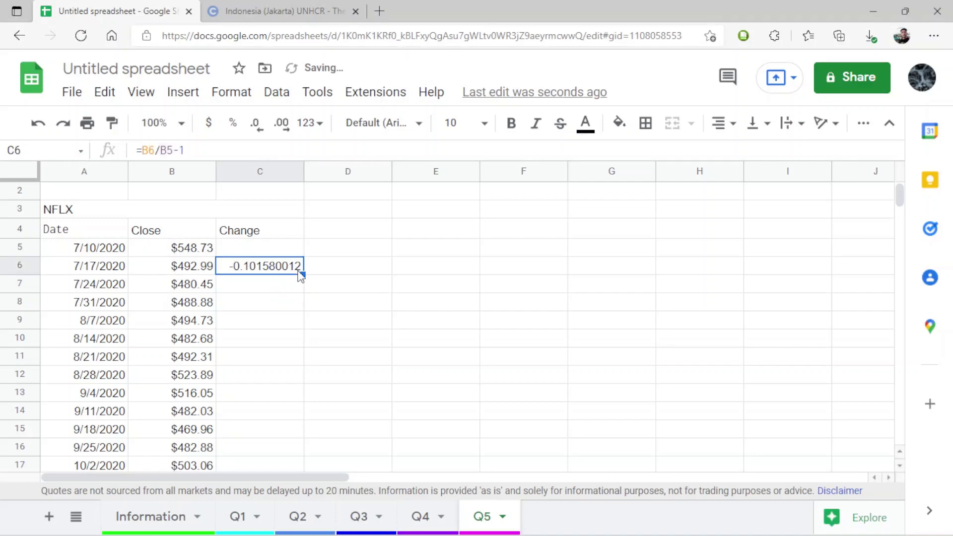
double_click(303, 273)
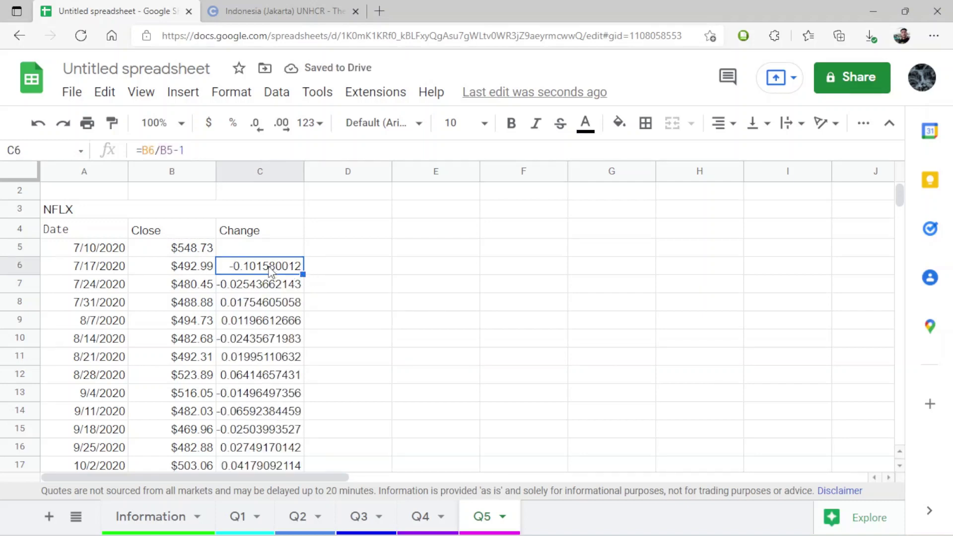
Step: Format the NFLX weekly changes in C6:C29 as percentages
key(ctrl+shift+Down)
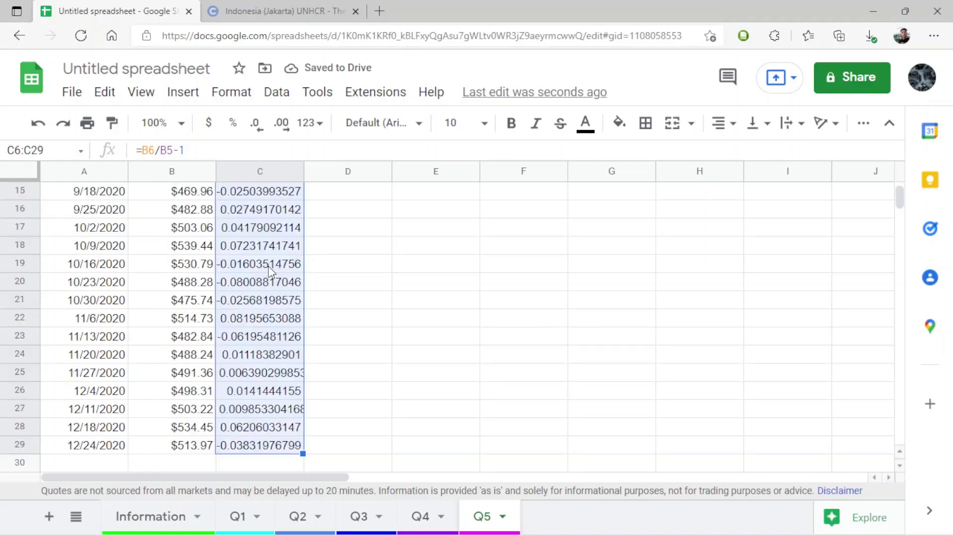
click(231, 122)
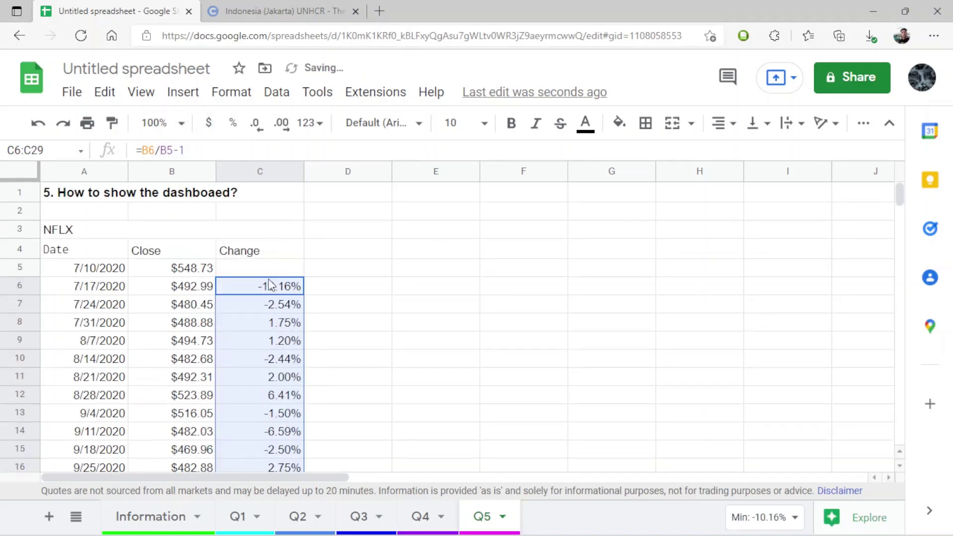
click(266, 305)
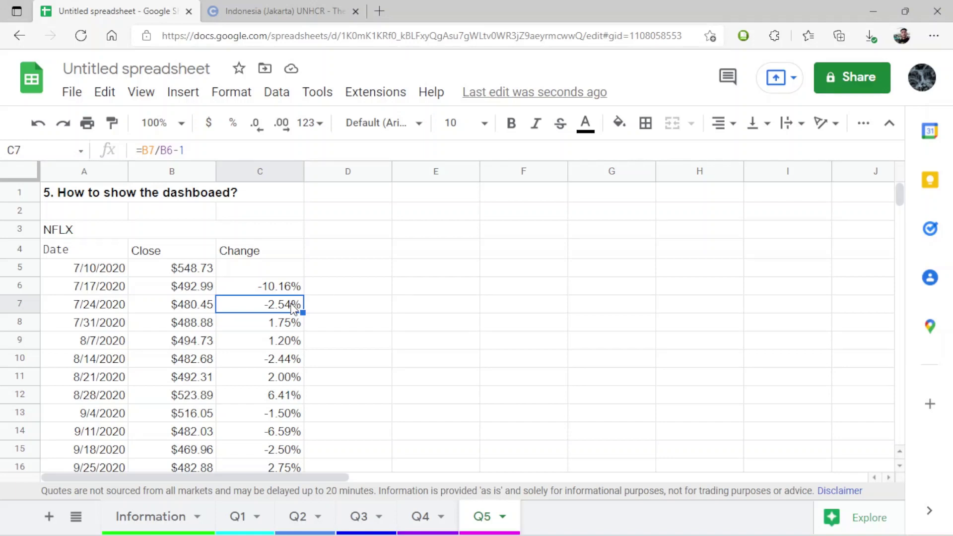
Step: Insert a chart from the NFLX date and closing price data in A4:B29
click(91, 245)
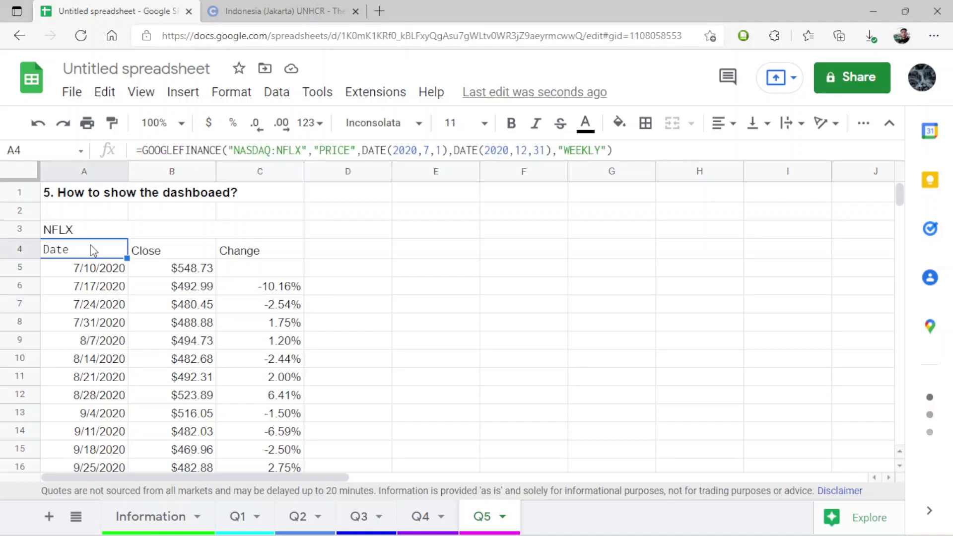
drag(90, 245, 172, 254)
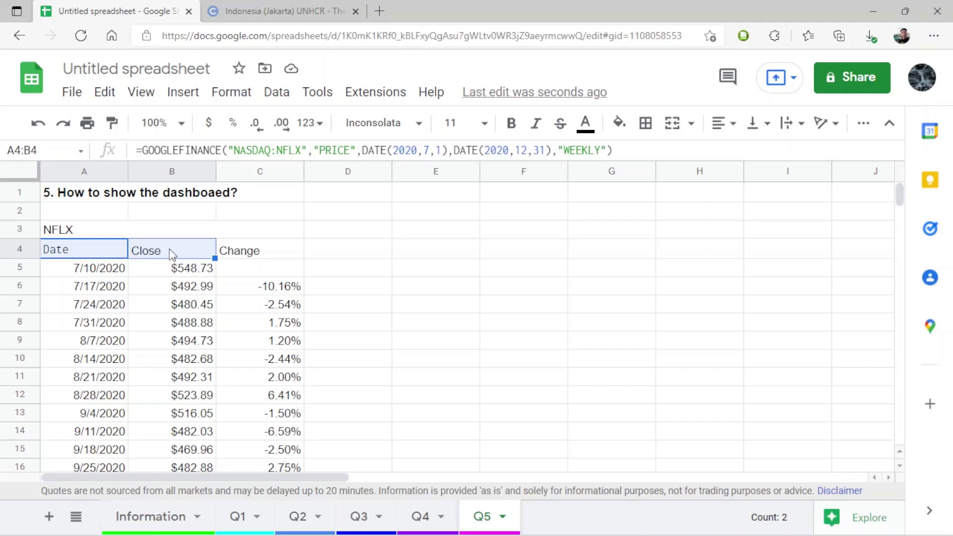
key(ctrl+shift+Down)
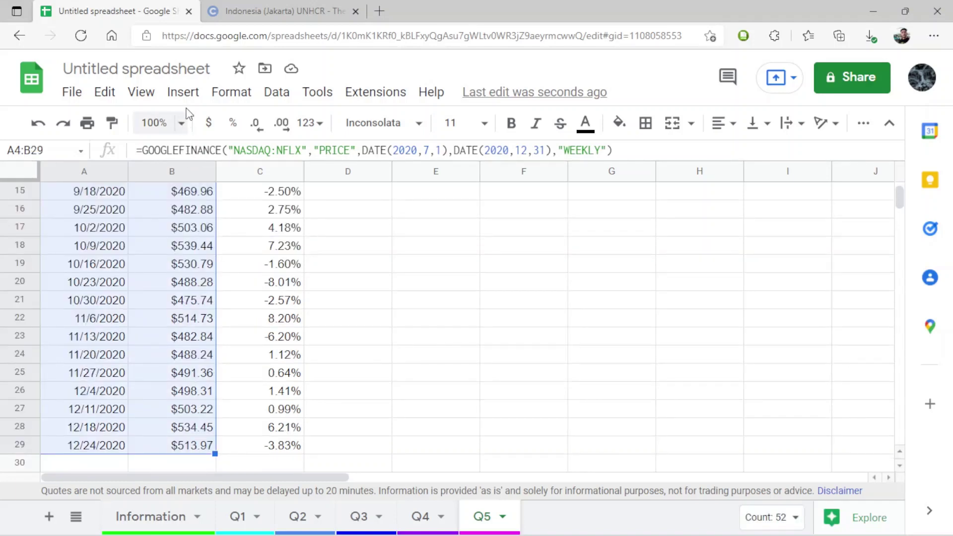
click(193, 95)
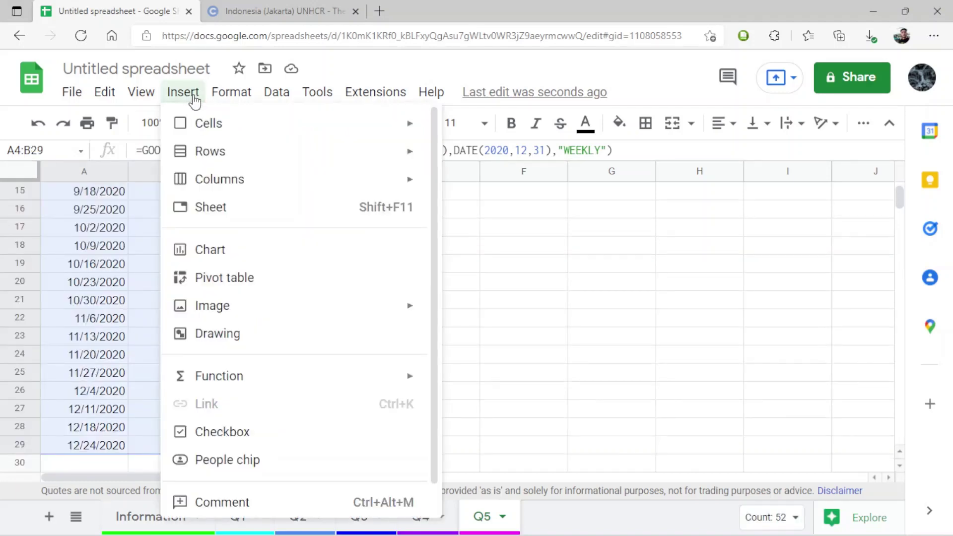
click(219, 252)
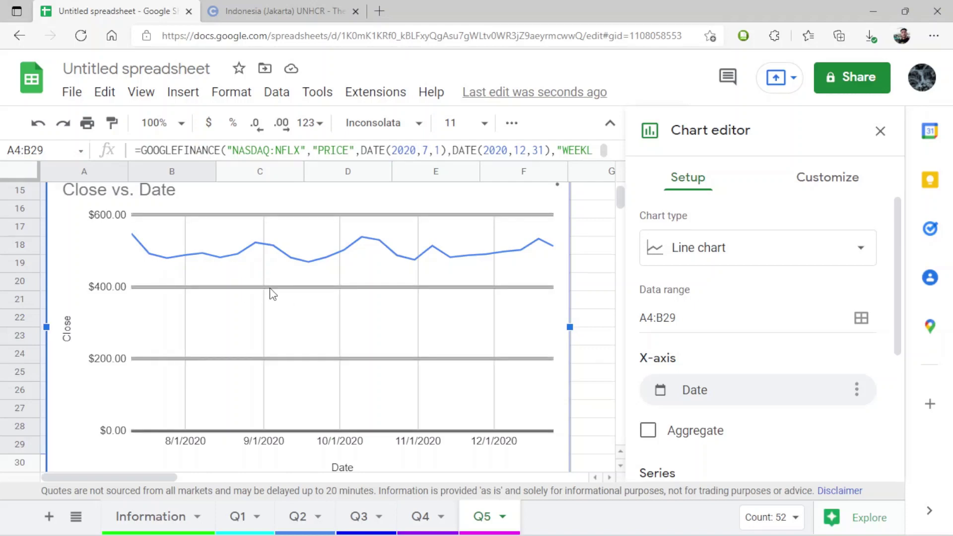
Step: Remove the major gridlines from both the vertical and horizontal axes of the NFLX price chart
click(272, 292)
scroll(744, 381, down, 2)
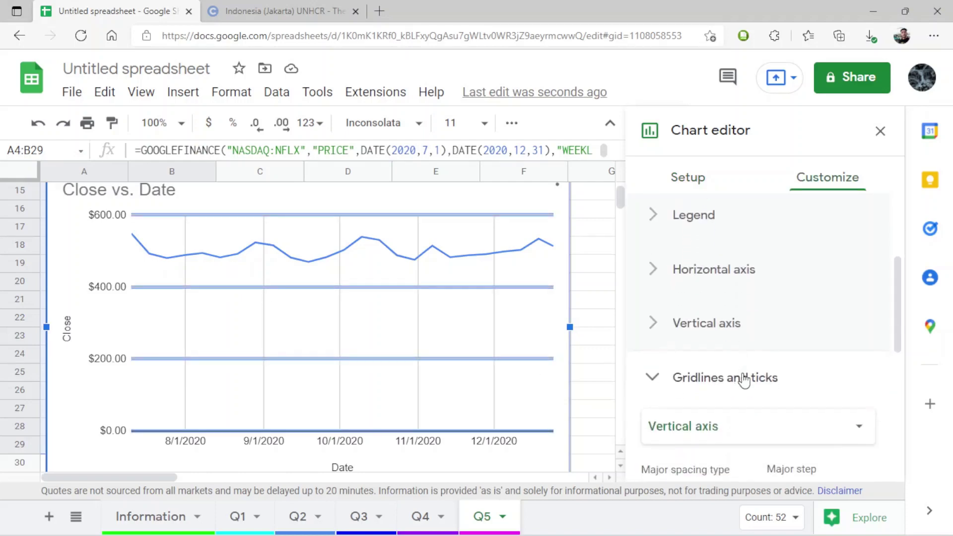
scroll(742, 377, down, 1)
scroll(739, 362, down, 2)
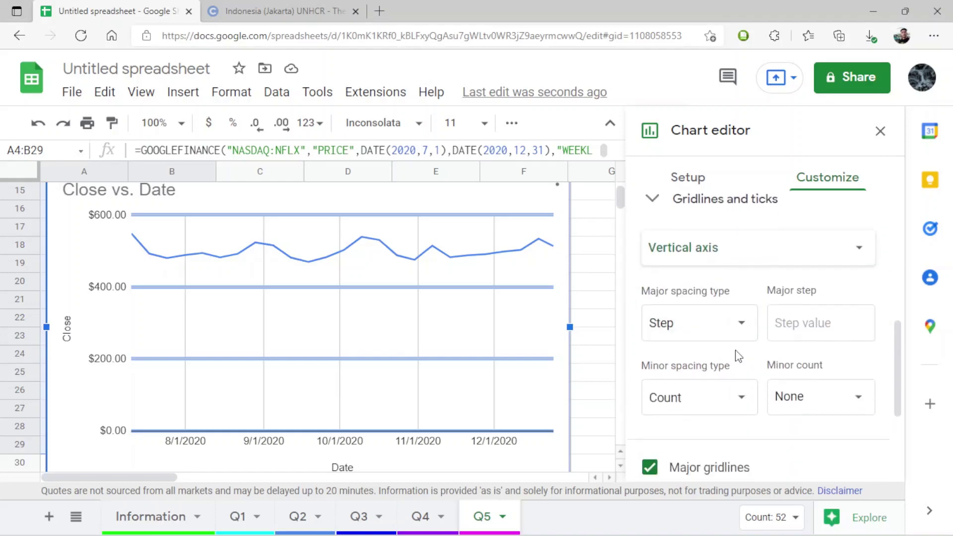
scroll(738, 356, down, 3)
click(650, 335)
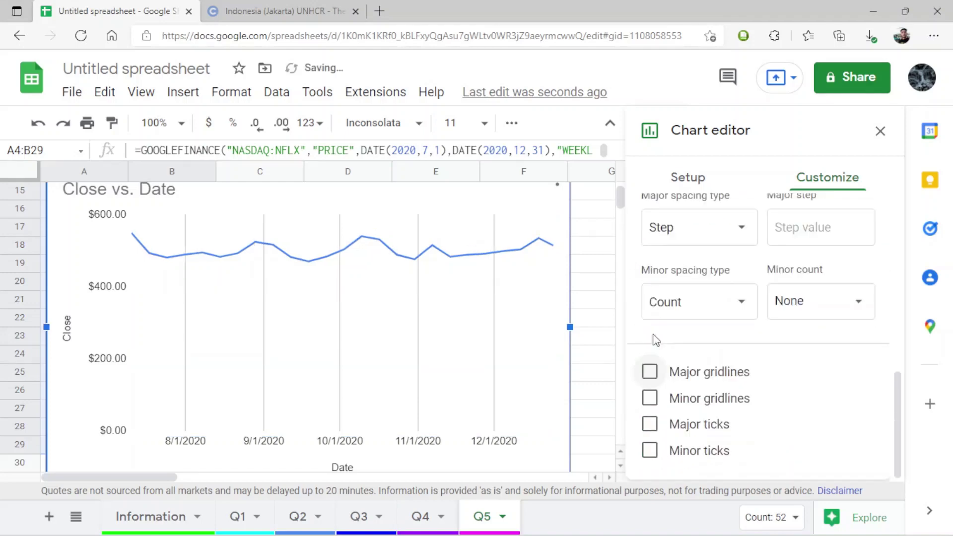
click(419, 298)
scroll(697, 385, down, 1)
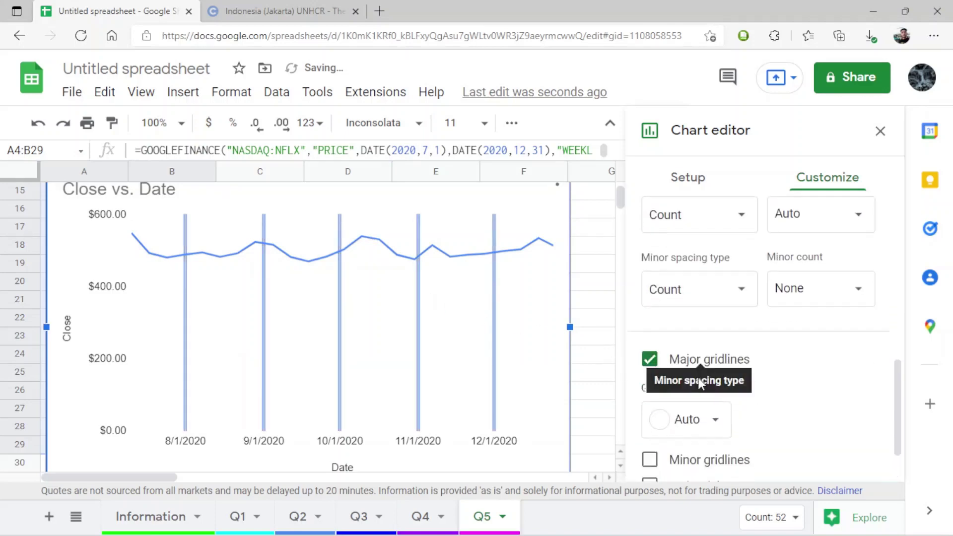
click(649, 359)
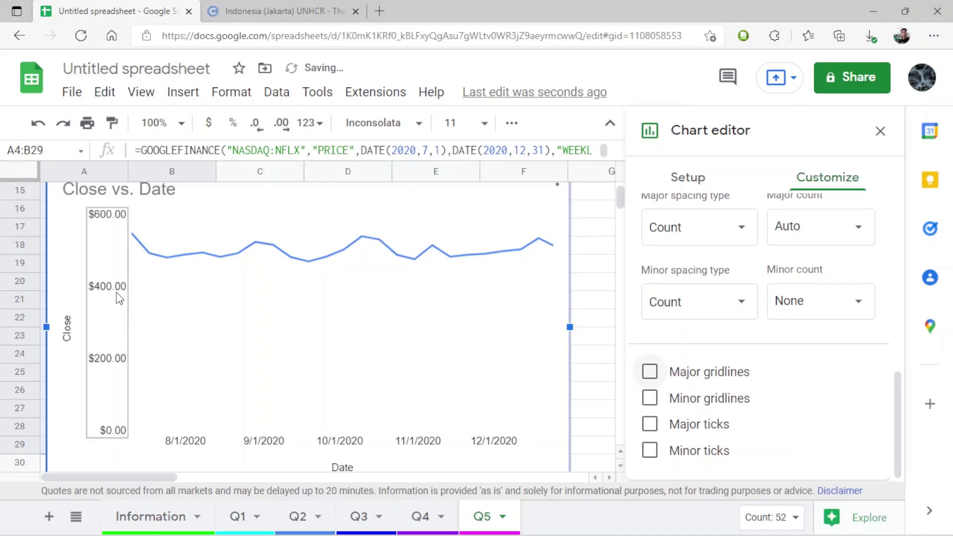
Step: Set the minimum value of the NFLX chart's vertical axis to 400
click(115, 324)
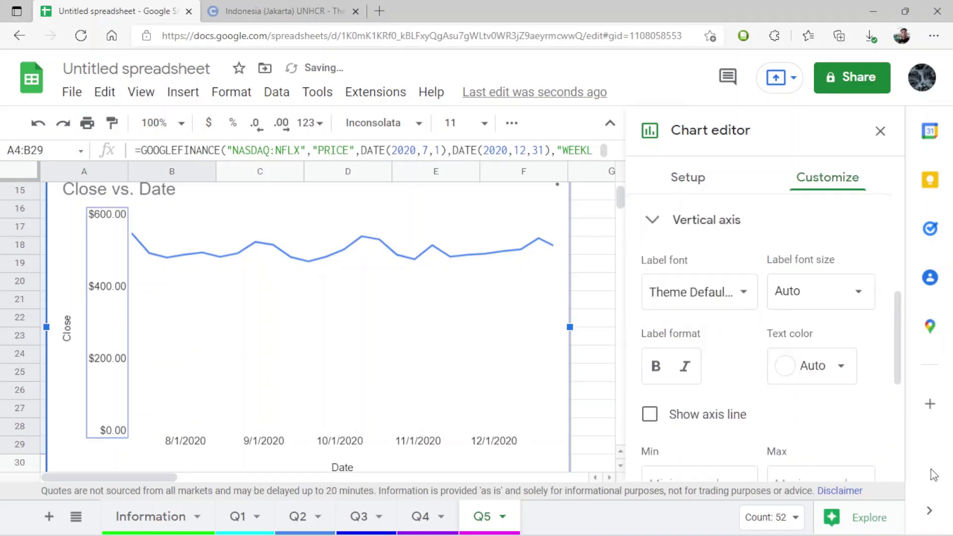
scroll(864, 443, down, 1)
click(671, 440)
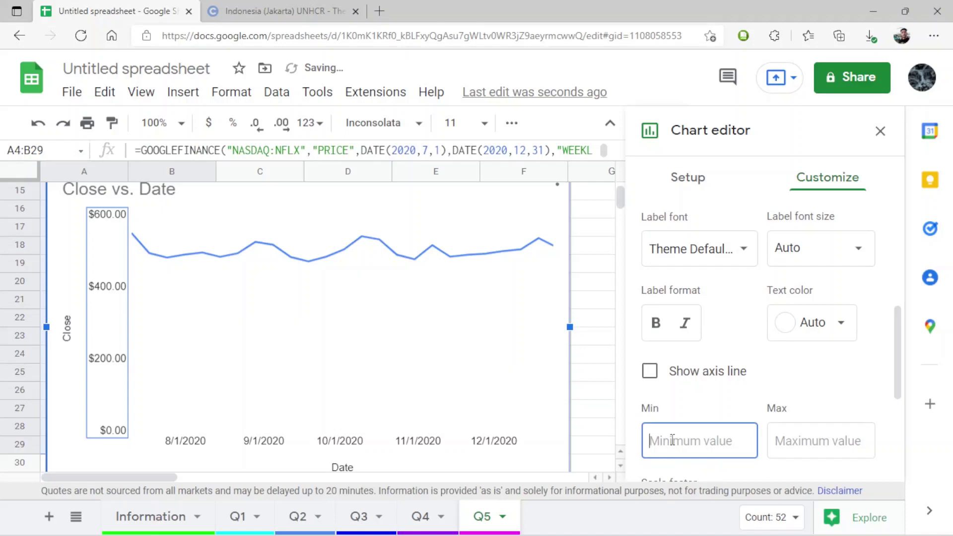
text(400)
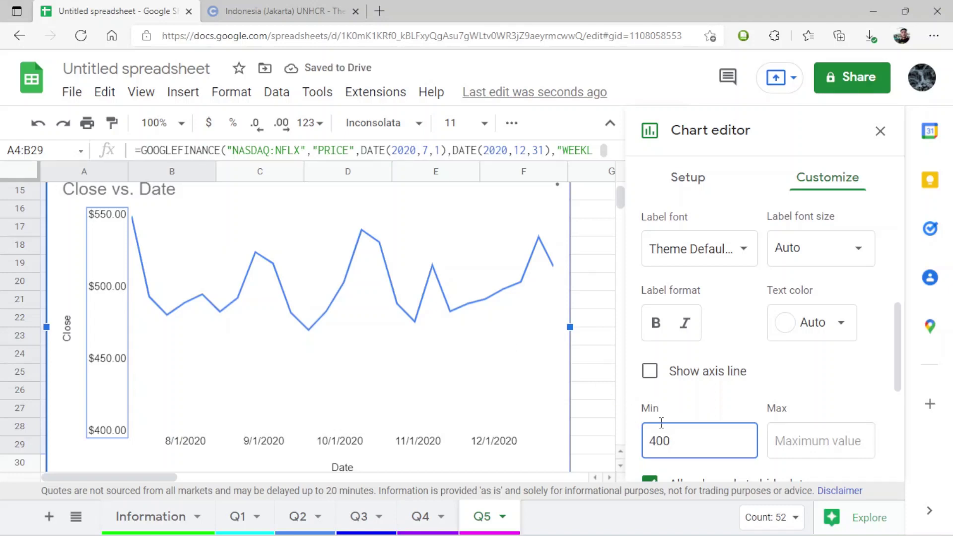
Step: Raise the vertical axis minimum to 450 and close the chart editor
key(BackSpace)
key(BackSpace)
text(5)
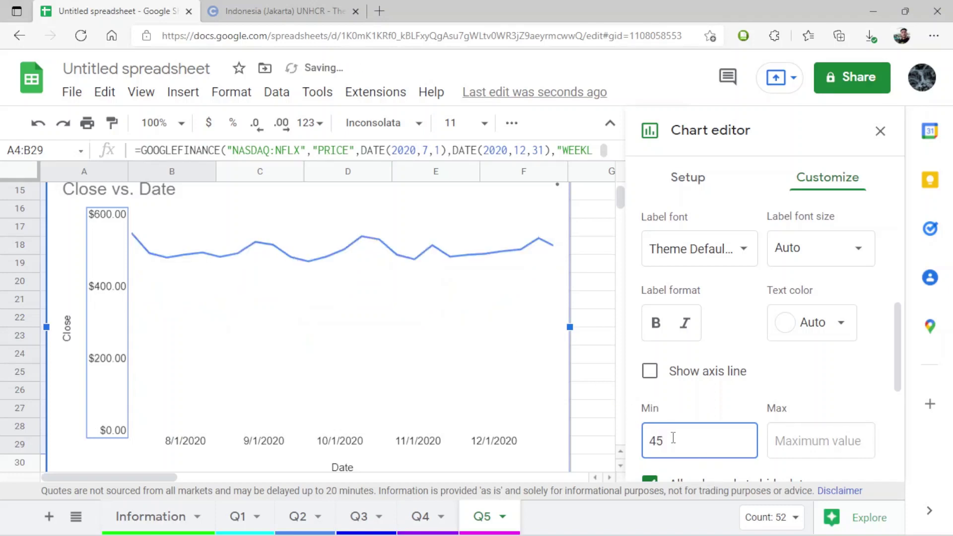
text(0)
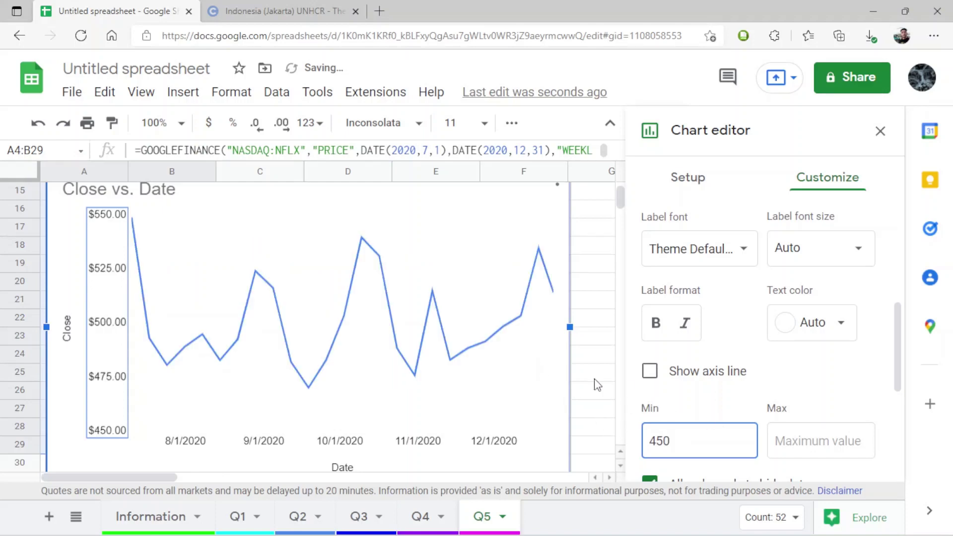
click(881, 133)
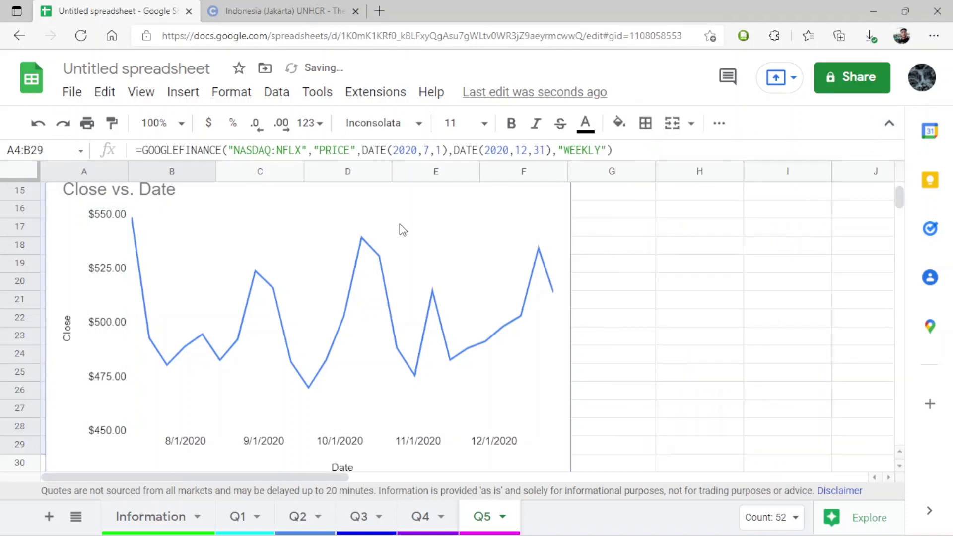
Step: Move the NFLX chart beside the date and closing price columns, with its left edge in column C
scroll(651, 274, up, 3)
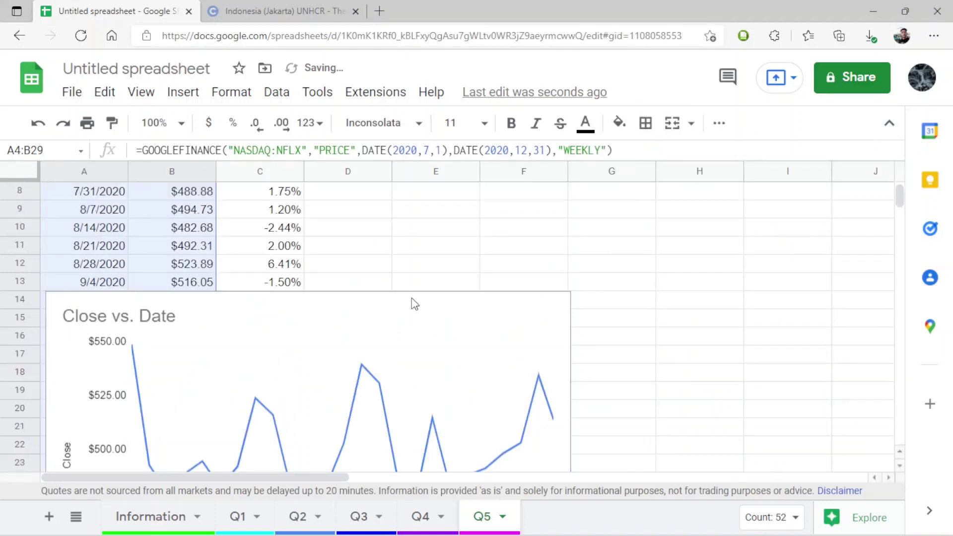
click(455, 322)
scroll(456, 322, down, 2)
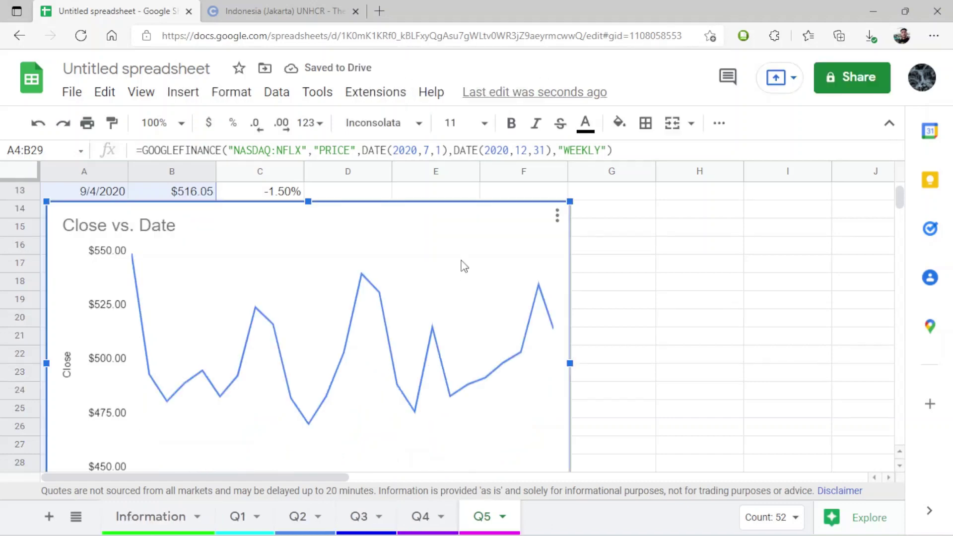
drag(455, 251, 637, 223)
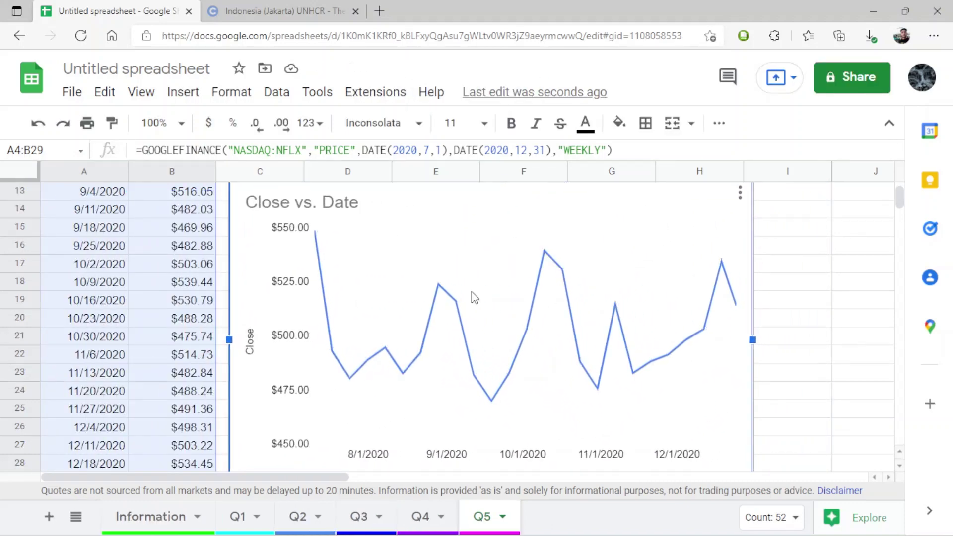
mouse_move(543, 252)
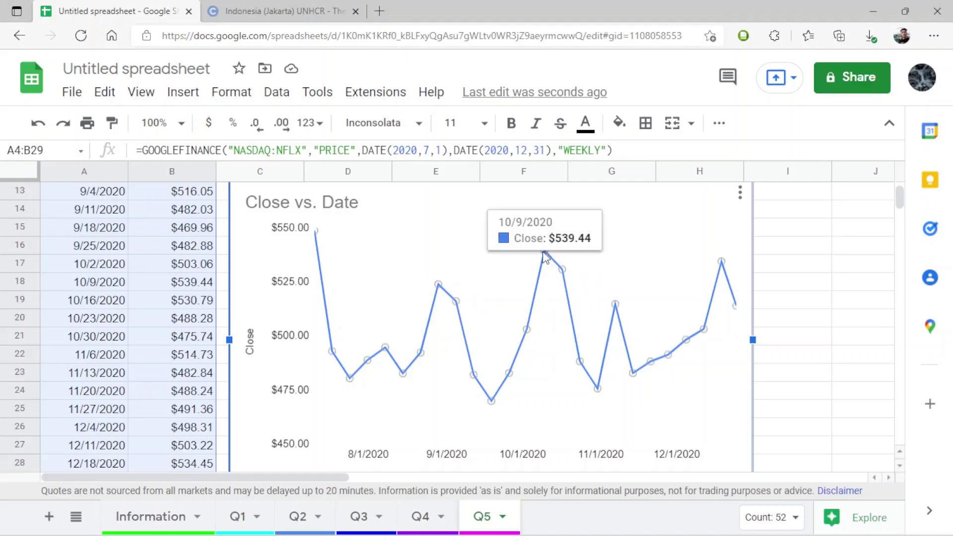